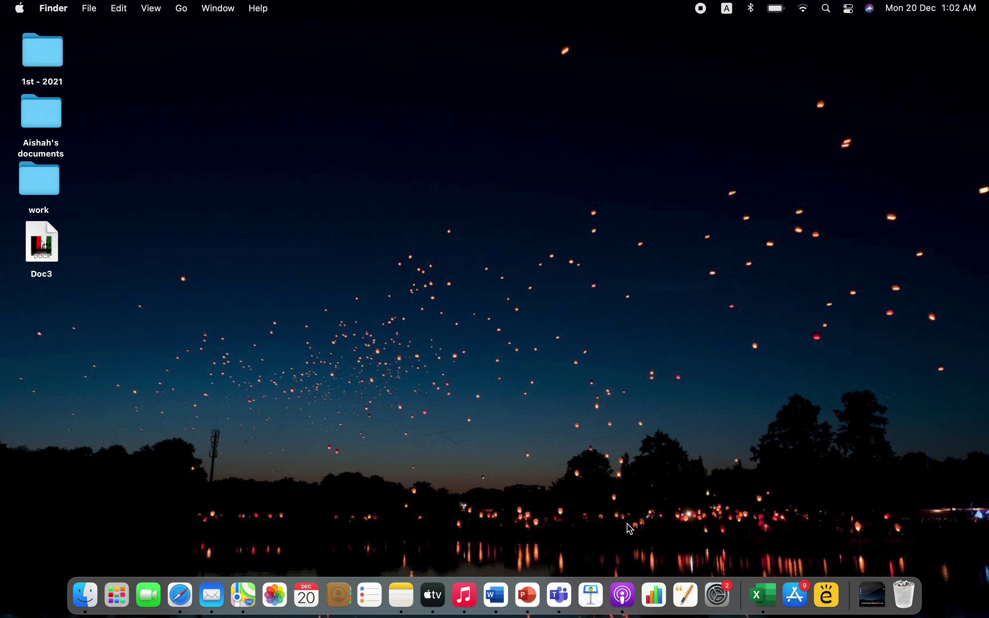
Step: Search the App Store for "edmodo" to look at the available apps, and close the store
left_click(799, 595)
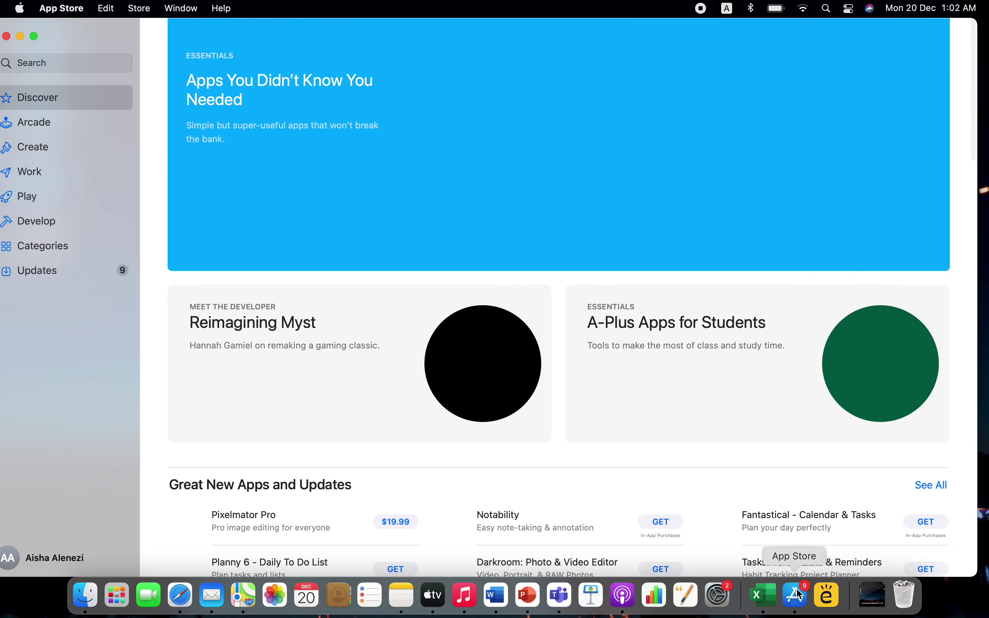
left_click(36, 61)
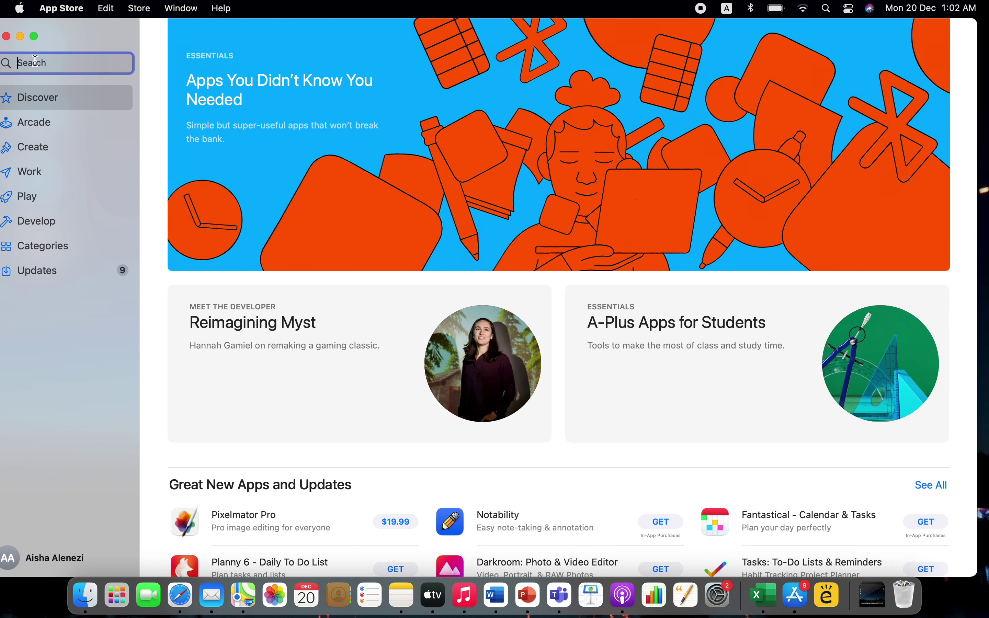
type("ed")
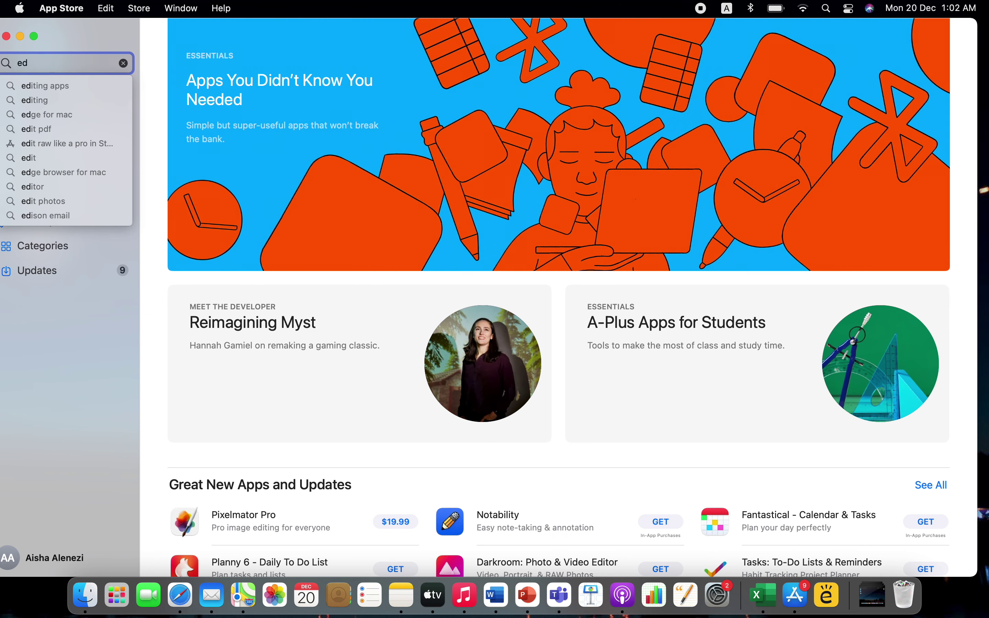
type("modo")
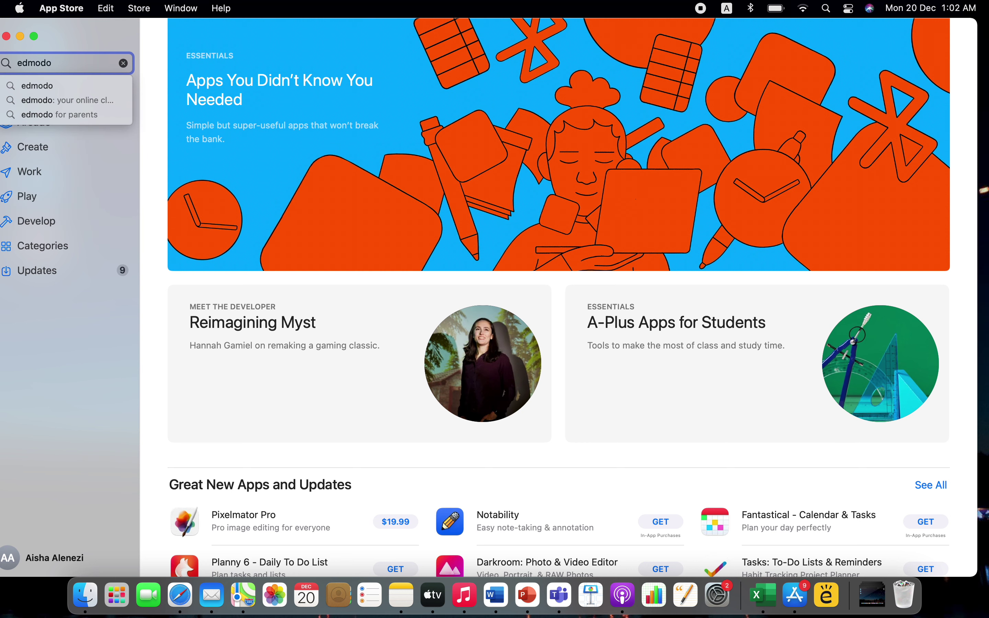
key("Return")
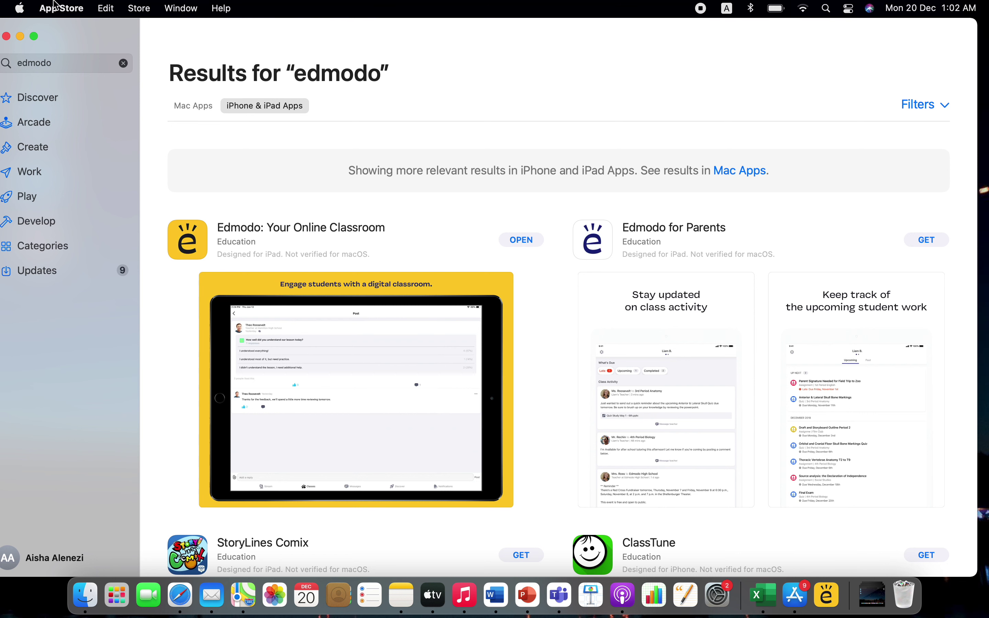
left_click(6, 36)
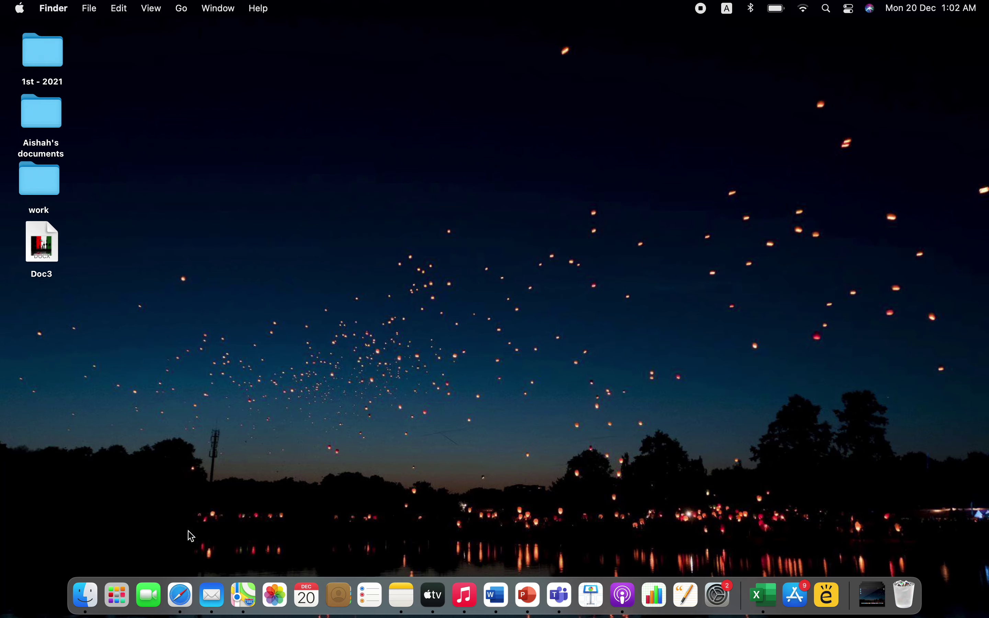
Step: Switch to Safari, make its window full screen and open the Edmodo website
left_click(180, 595)
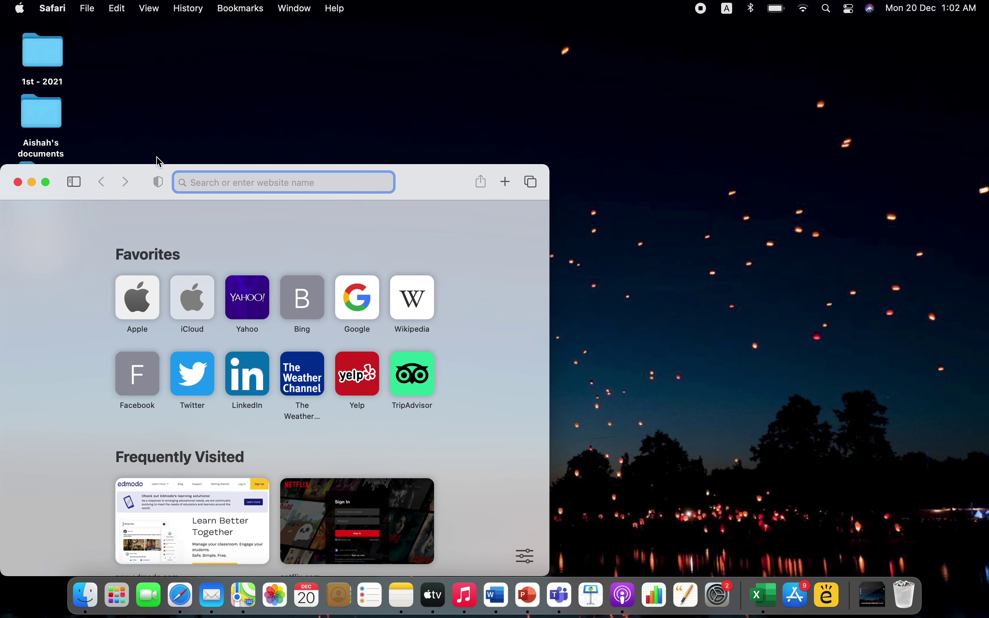
left_click(46, 182)
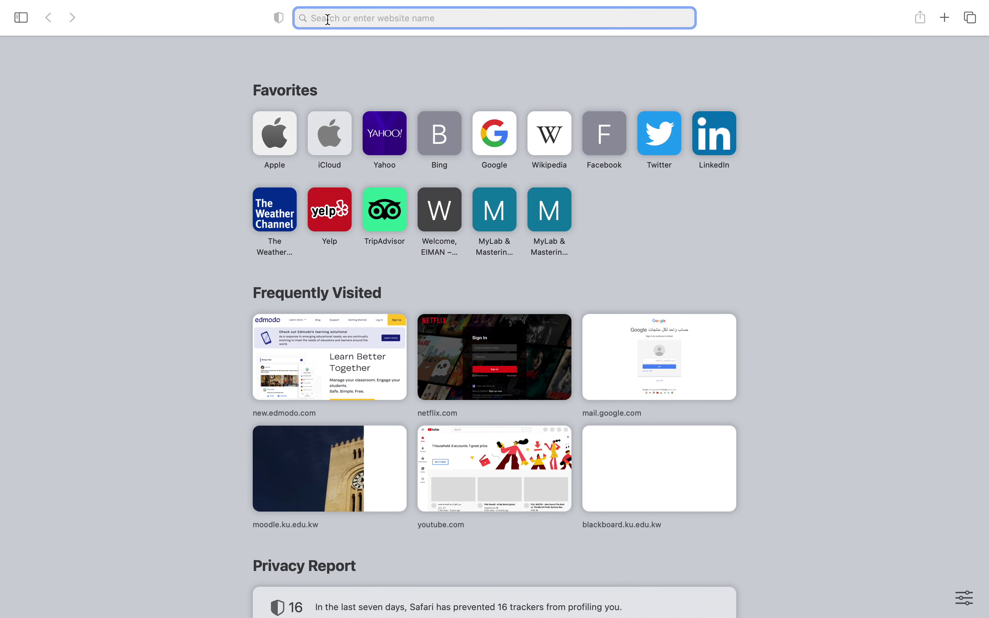
type("edmodo")
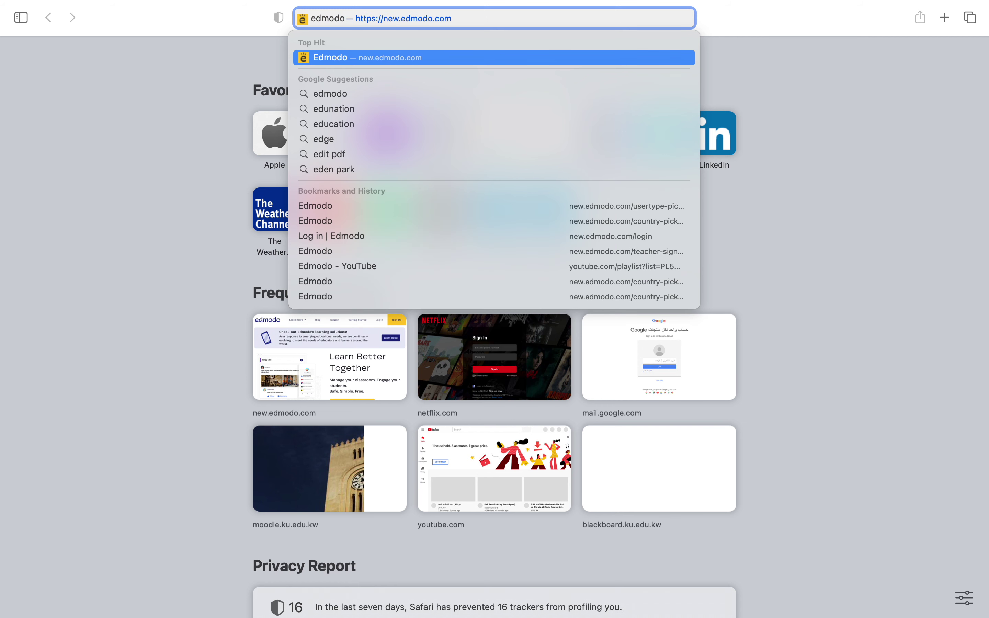
key("Return")
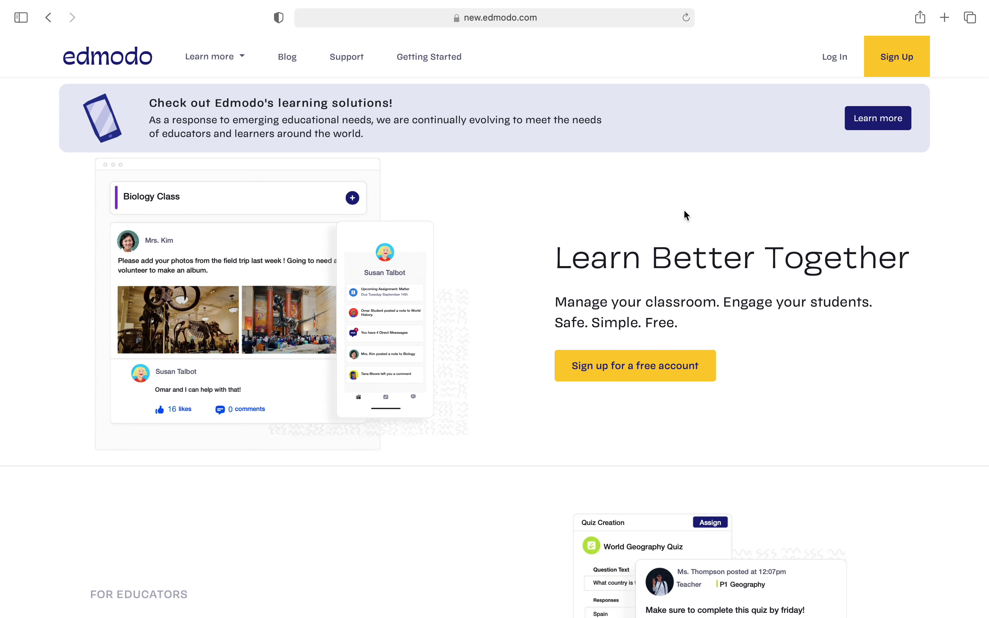
Step: Change the Edmodo home page's display language to Arabic (العربية)
scroll(930, 328, "down", 2)
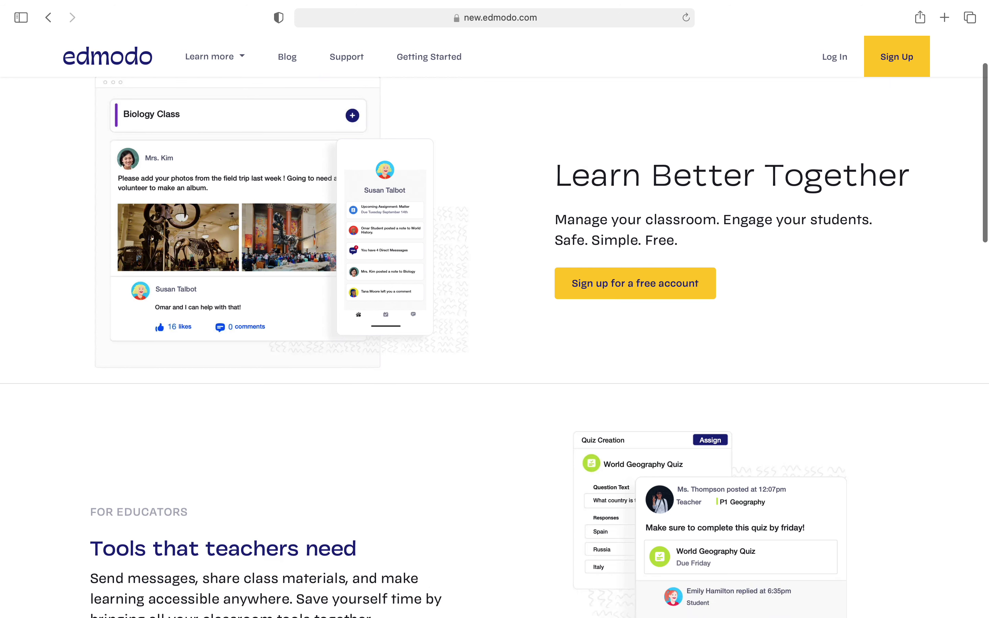
left_click_drag(985, 237, 985, 611)
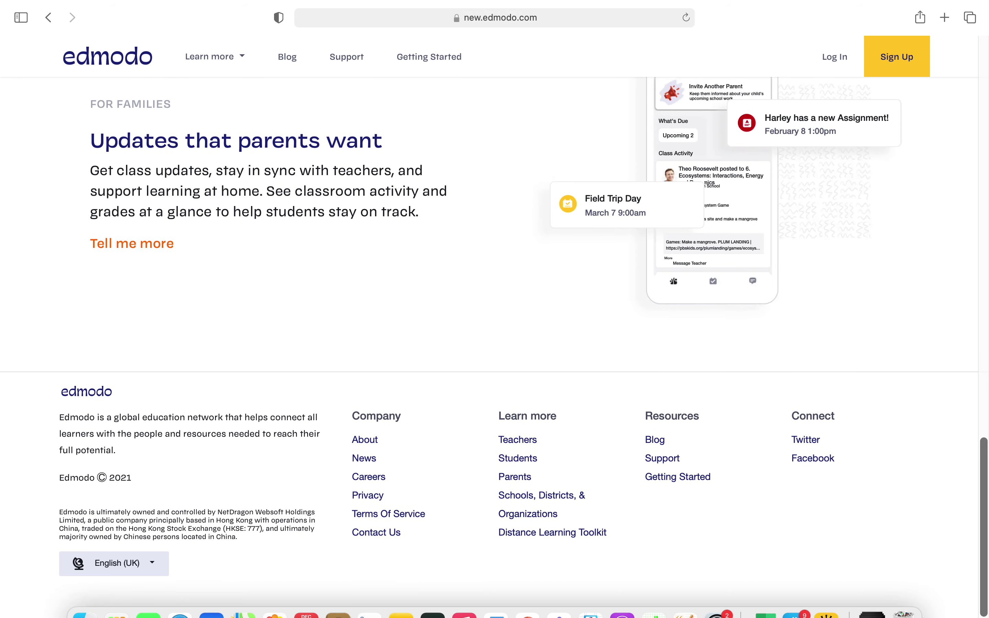
left_click(155, 565)
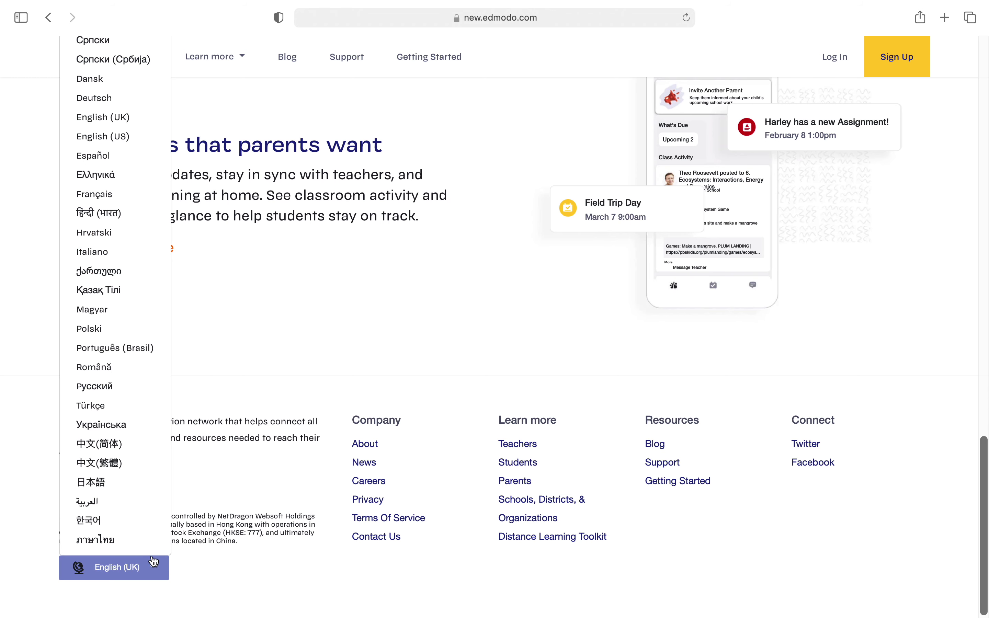
left_click(98, 507)
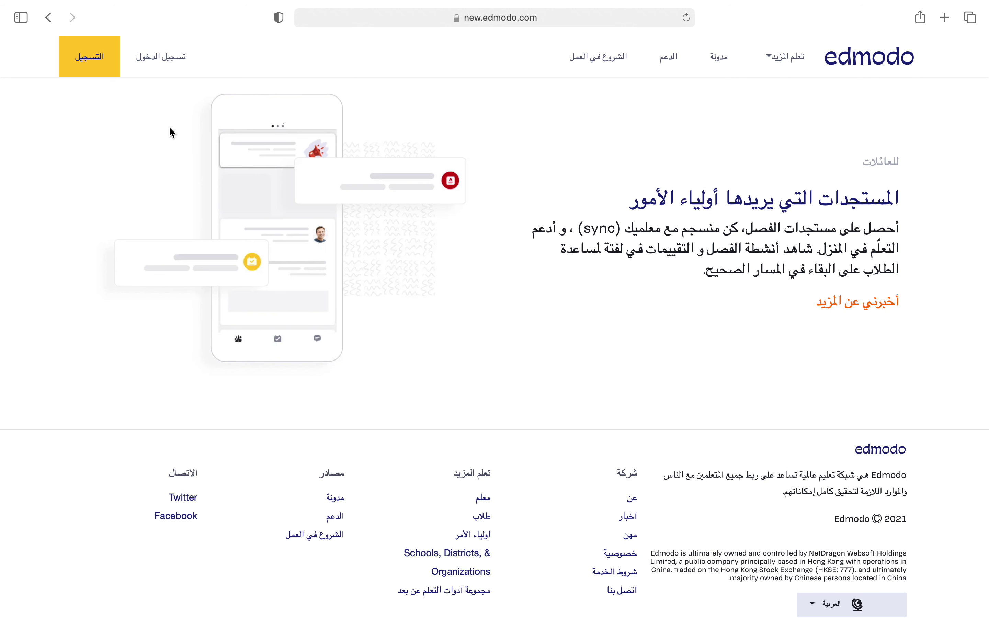
Step: View the login page with its e-mail and password fields, and return to the home page
left_click(161, 57)
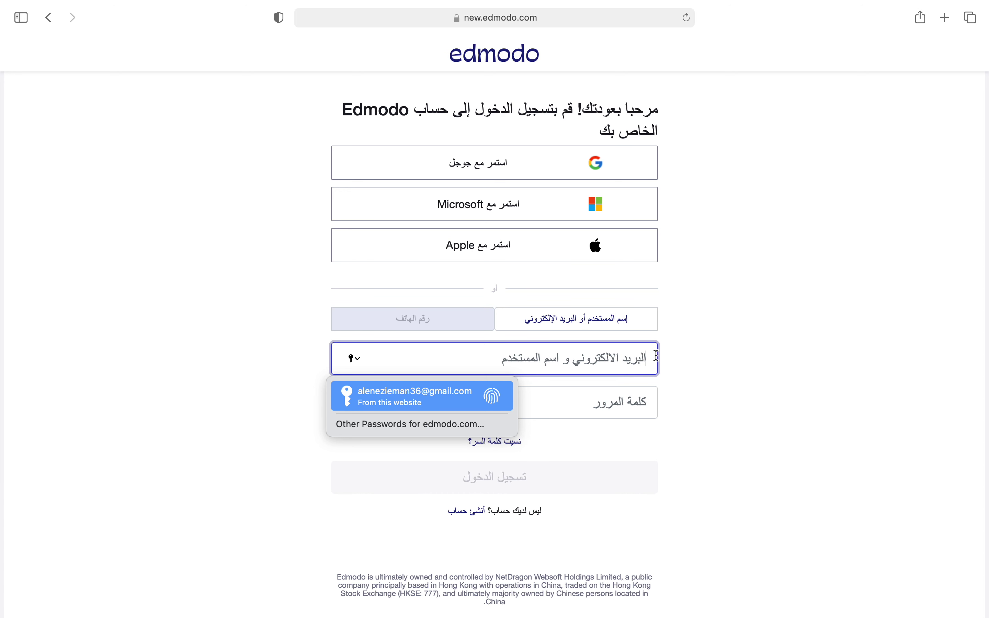
key("Tab")
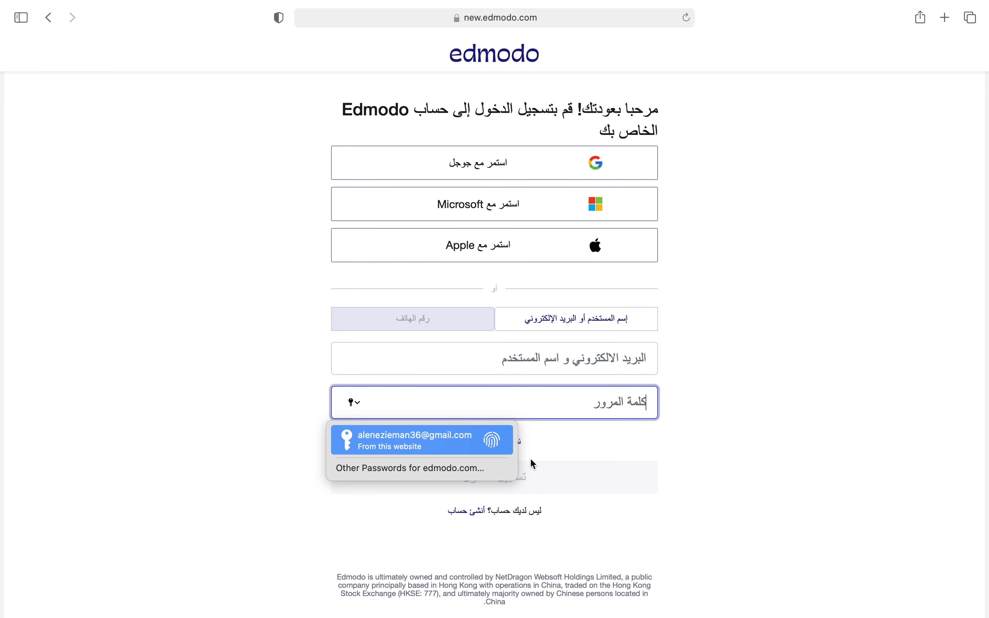
left_click(48, 18)
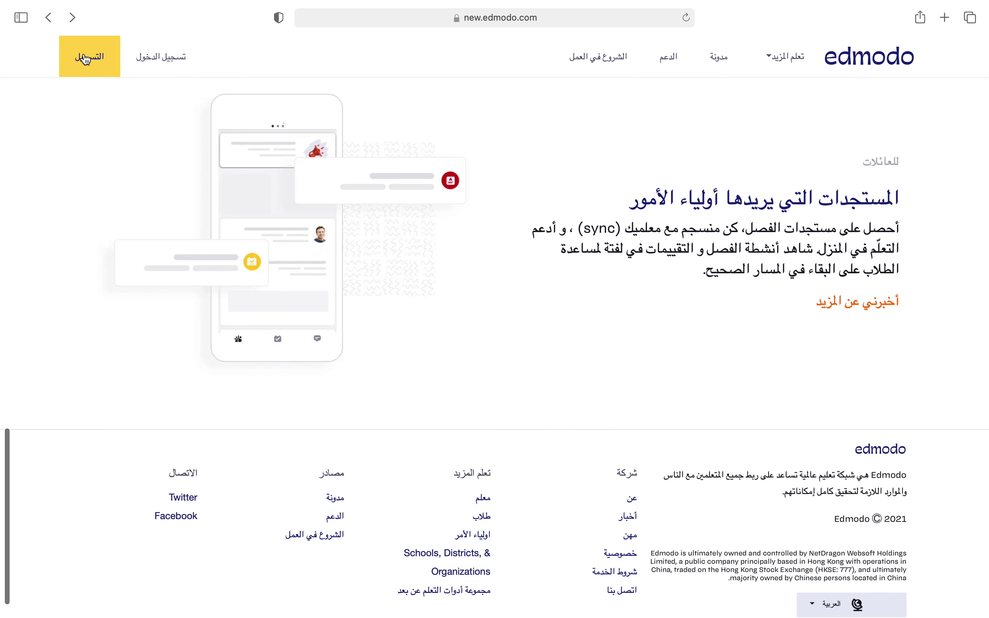
Step: Start signing up for a teacher account (حساب المعلم) with Kuwait as the location
left_click(91, 62)
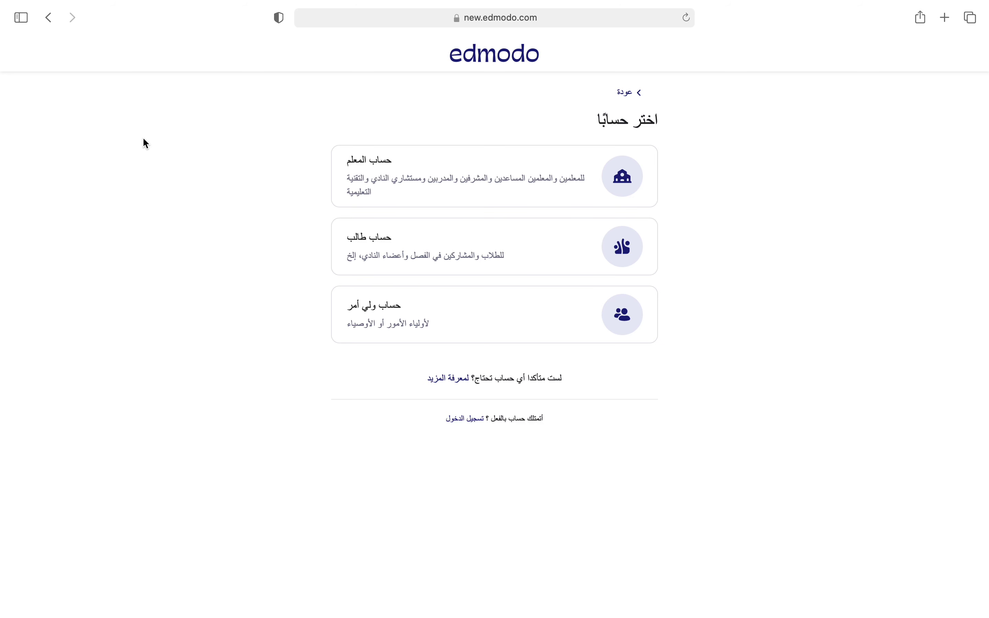
left_click(438, 194)
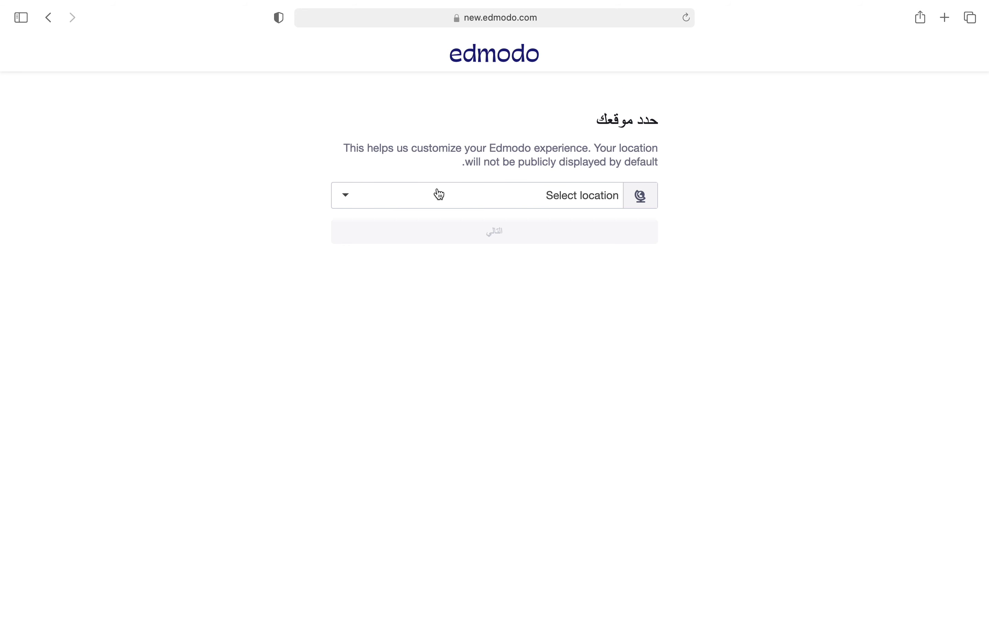
left_click(450, 204)
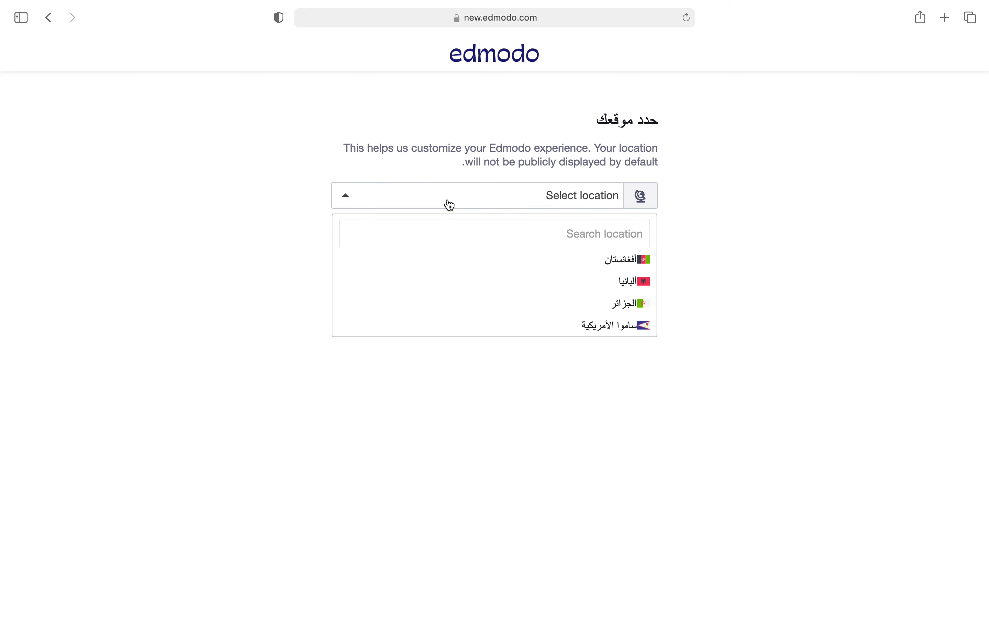
type("k")
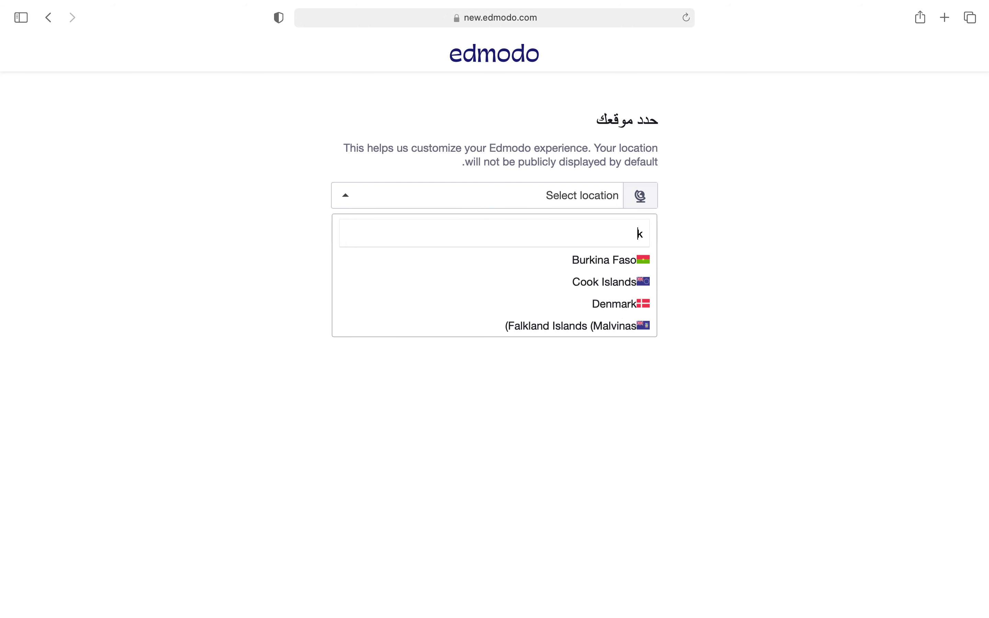
type("u")
left_click(540, 262)
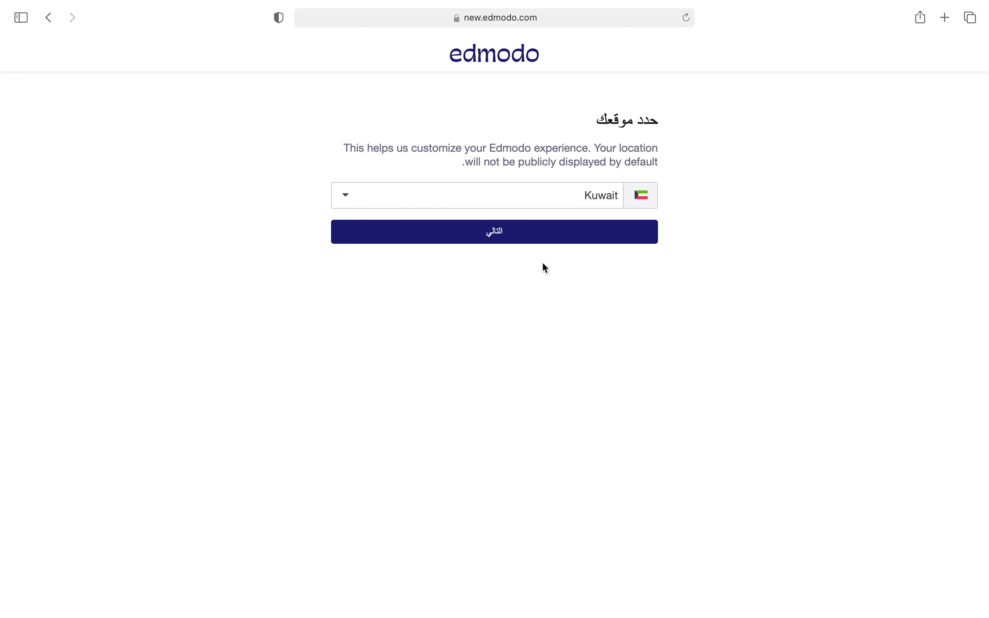
left_click(498, 236)
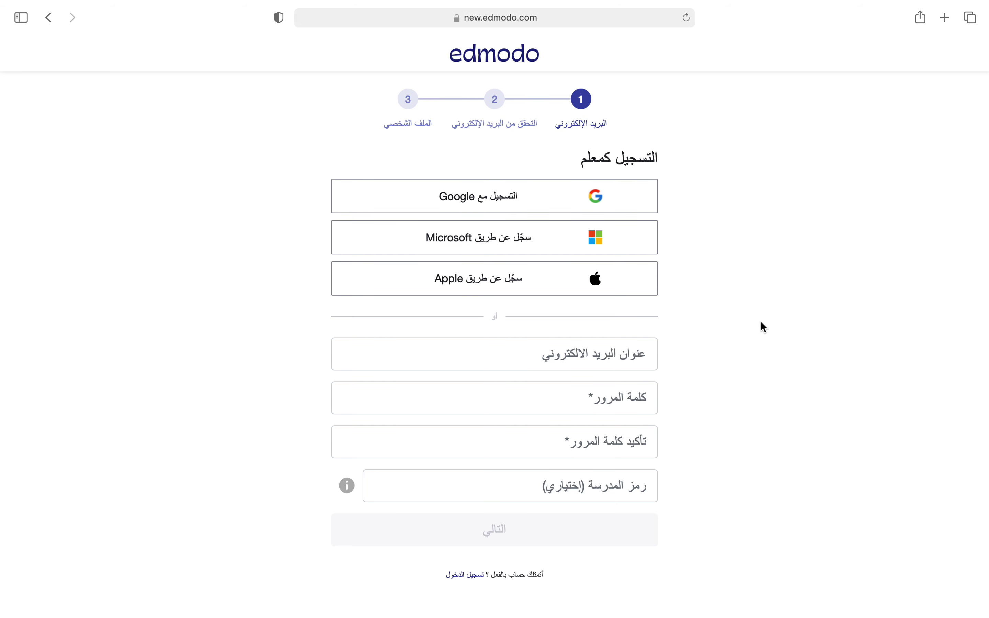
Step: Point out the optional school code field on the teacher sign-up form, and go back to the home page
left_click(612, 490)
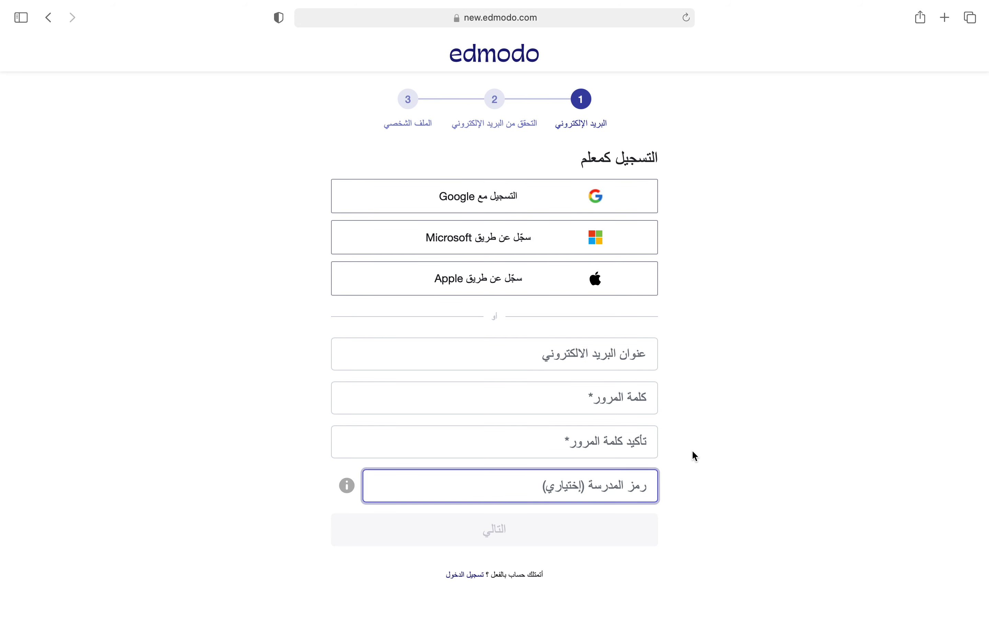
left_click(701, 453)
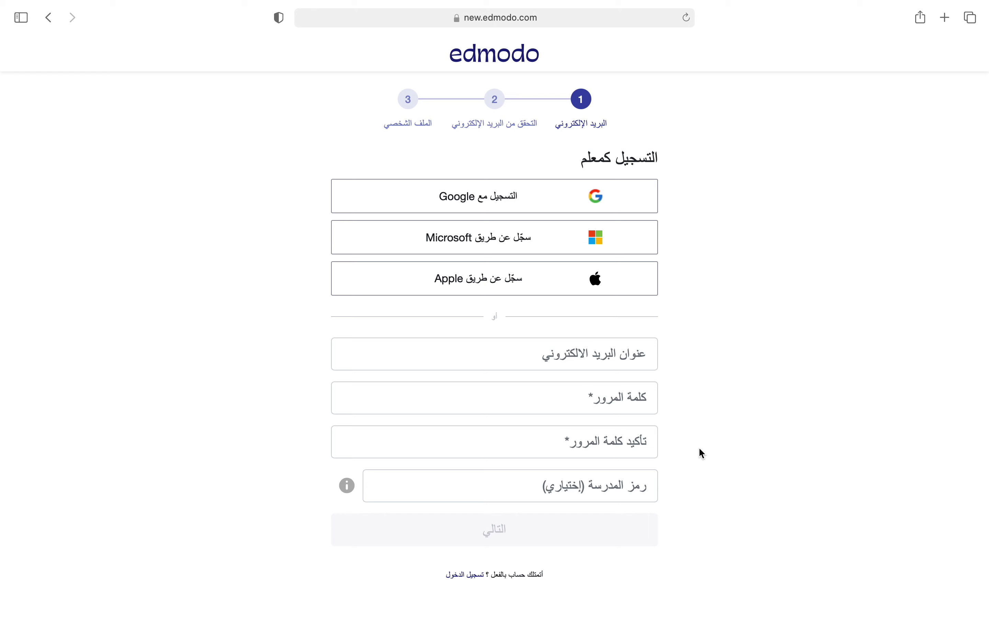
left_click(53, 21)
left_click(53, 22)
left_click(54, 22)
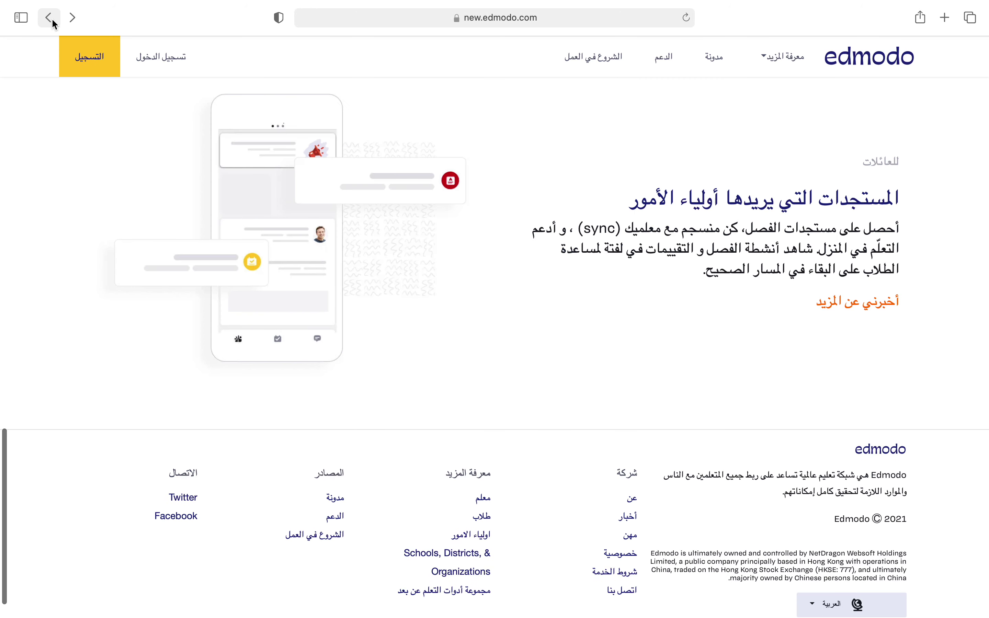
Step: Log in to Edmodo with the saved account e-mail and password
left_click(147, 56)
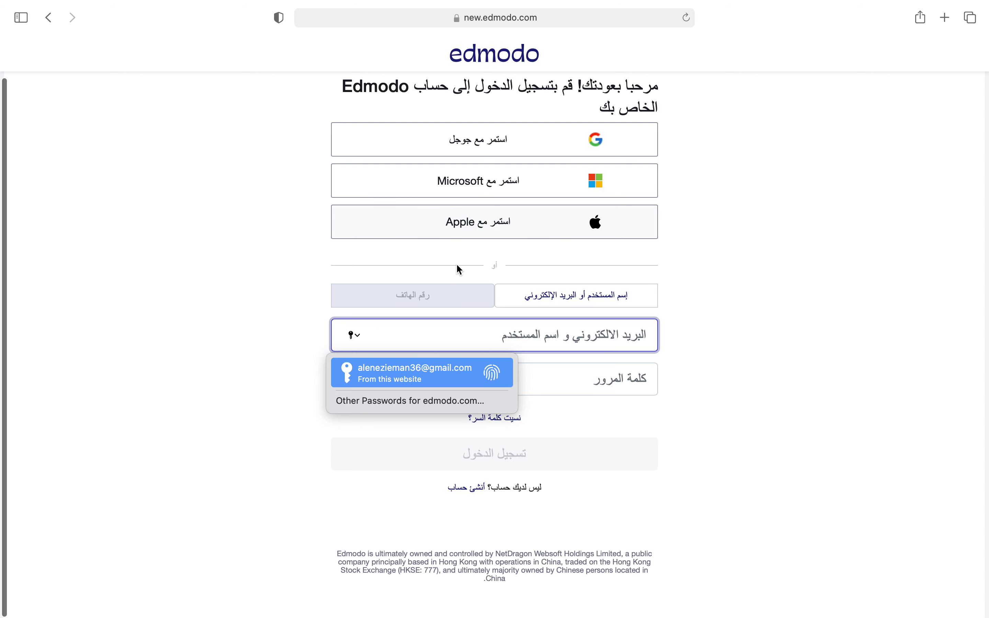
key("Return")
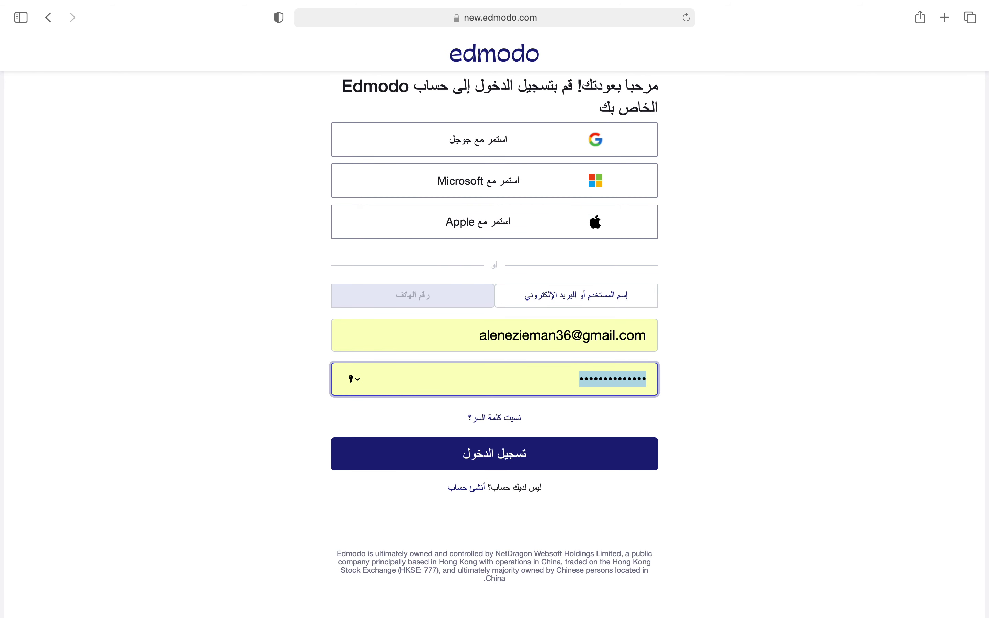
key("Return")
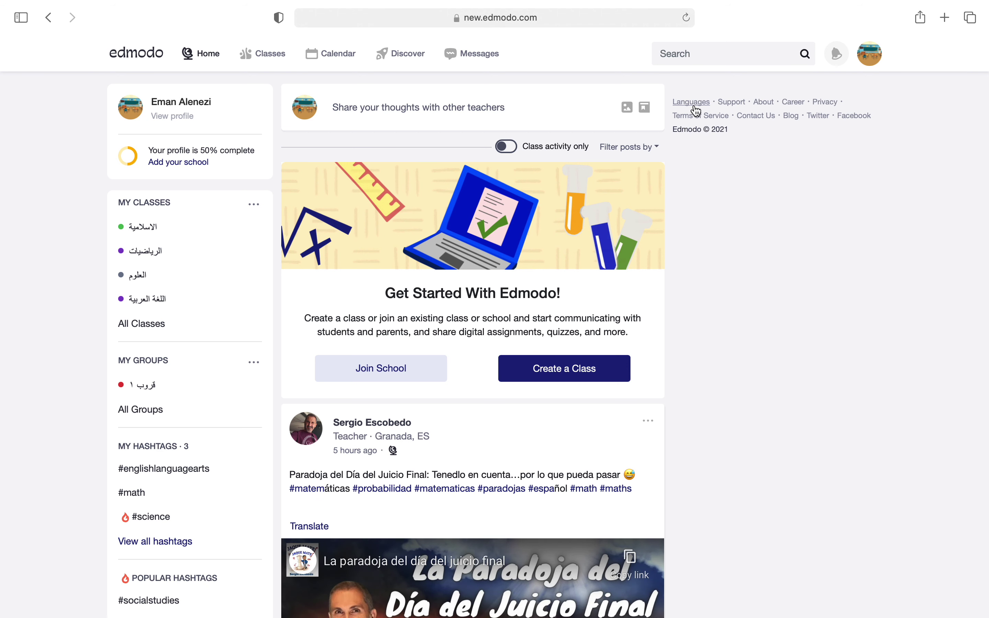
Step: Set the language of the logged-in teacher account's interface to Arabic (العربية)
left_click(686, 107)
left_click(722, 185)
key("Down")
key("Down")
key("Down")
key("Down")
key("Down")
key("Down")
key("Down")
key("Down")
key("Down")
key("Down")
key("Down")
key("Down")
key("Down")
key("Down")
key("Down")
key("Down")
key("Down")
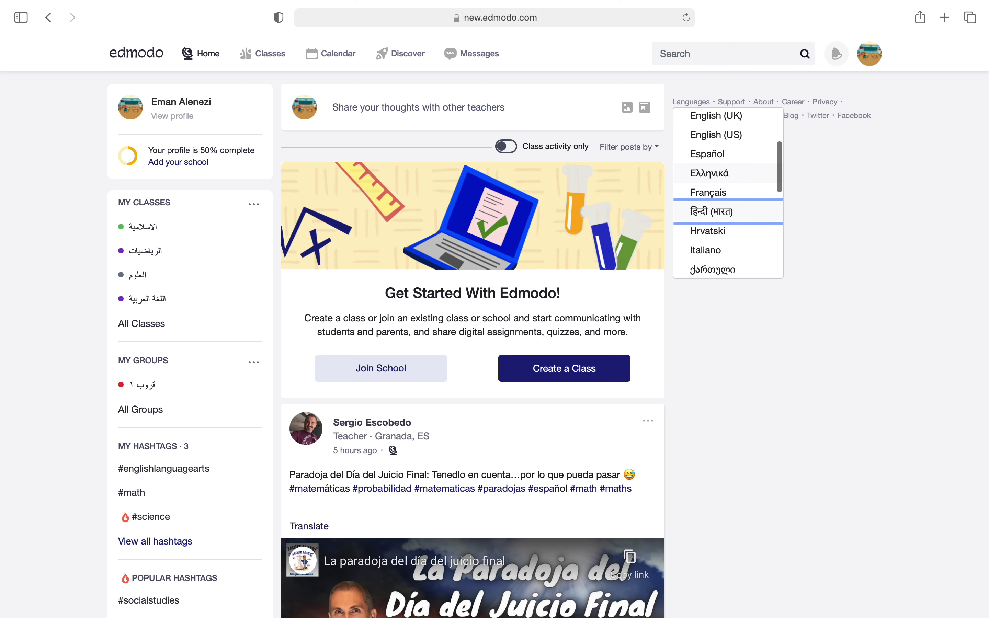
key("Down")
key("Down")
key("Down")
key("Down")
key("Down")
key("Down")
key("Down")
key("Down")
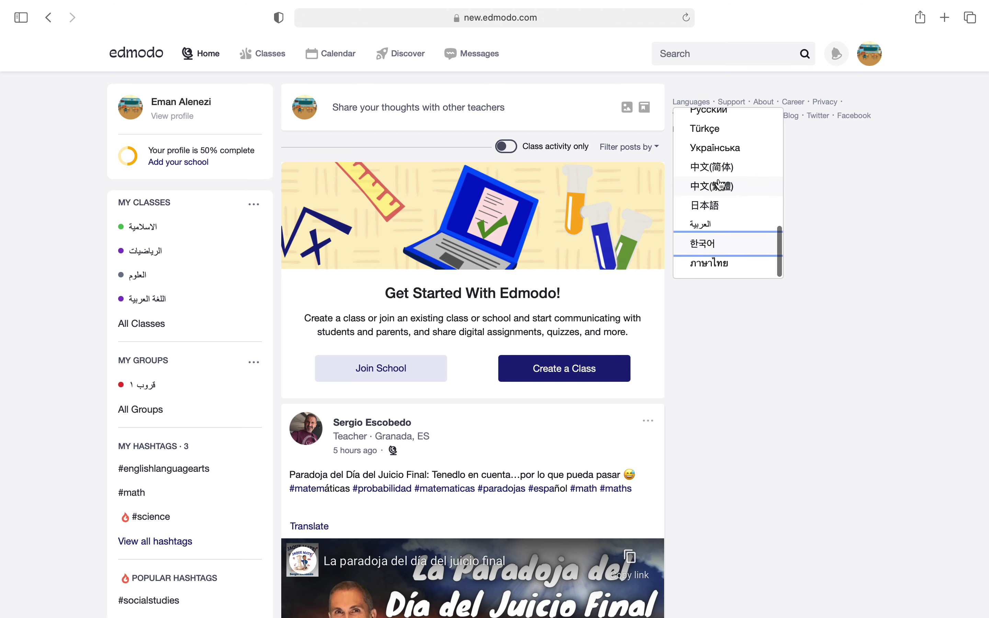
left_click(710, 223)
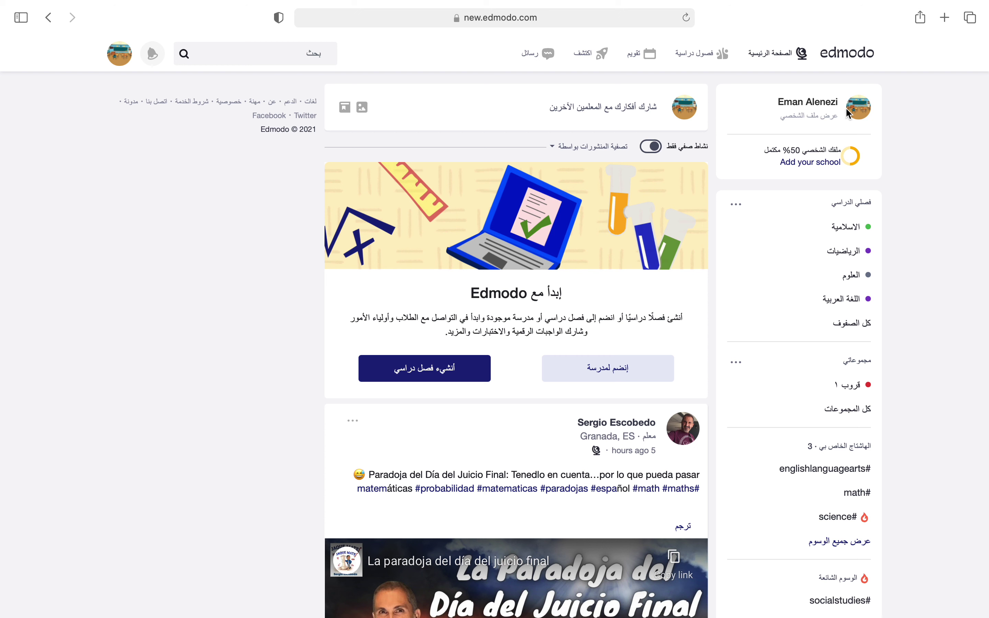
Step: Open the teacher profile's picture settings, select the avatar instead of the photo, and start personalizing it
left_click(819, 121)
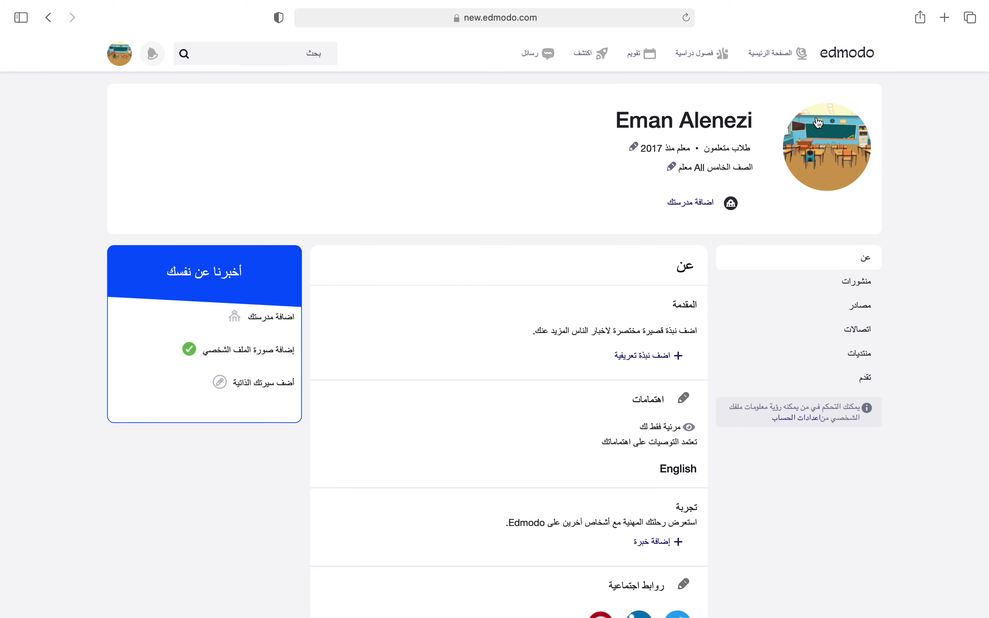
left_click(822, 158)
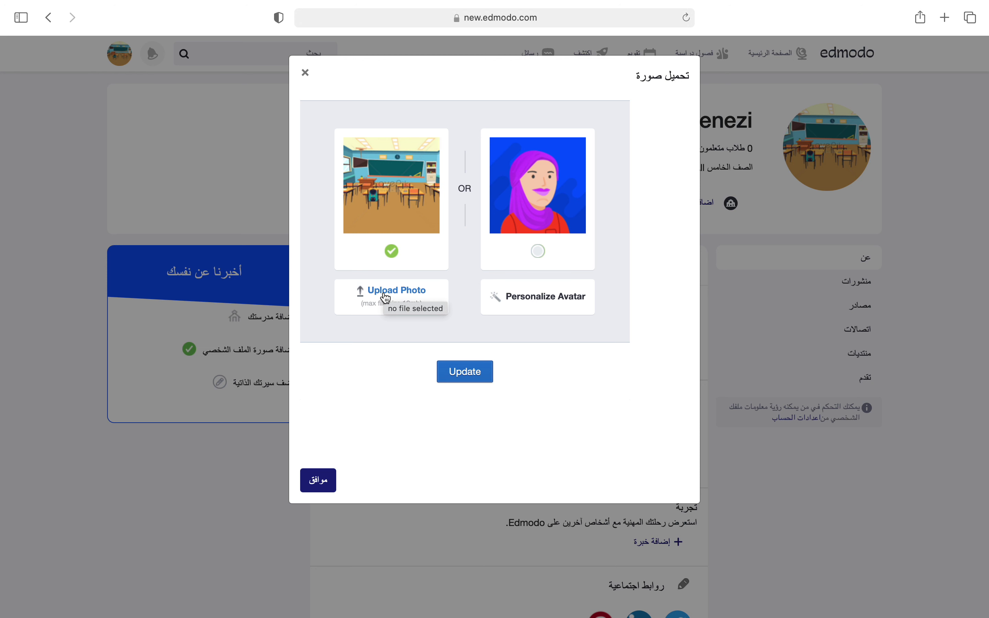
left_click(539, 251)
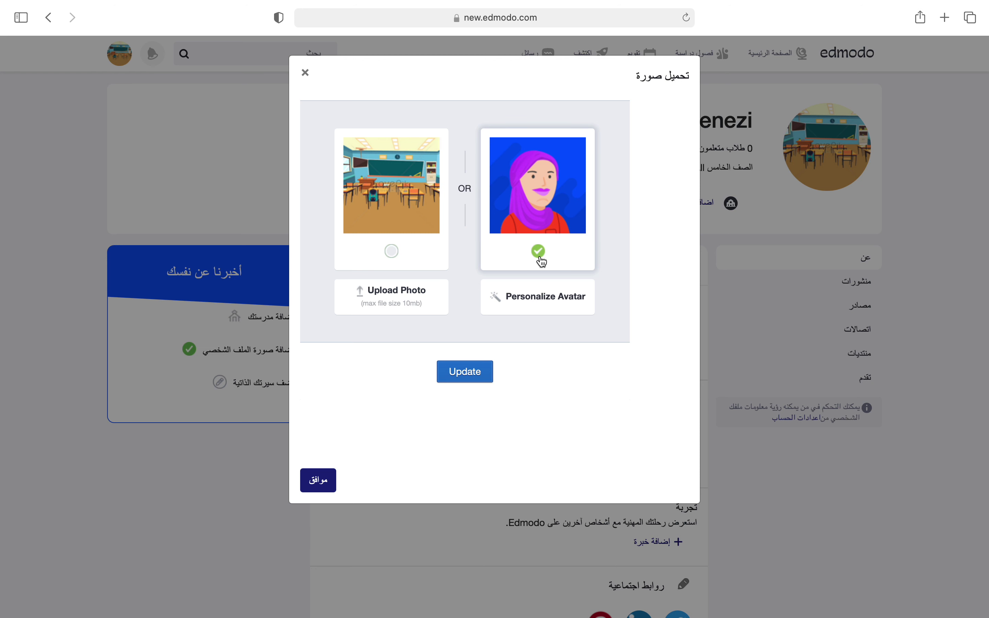
left_click(541, 304)
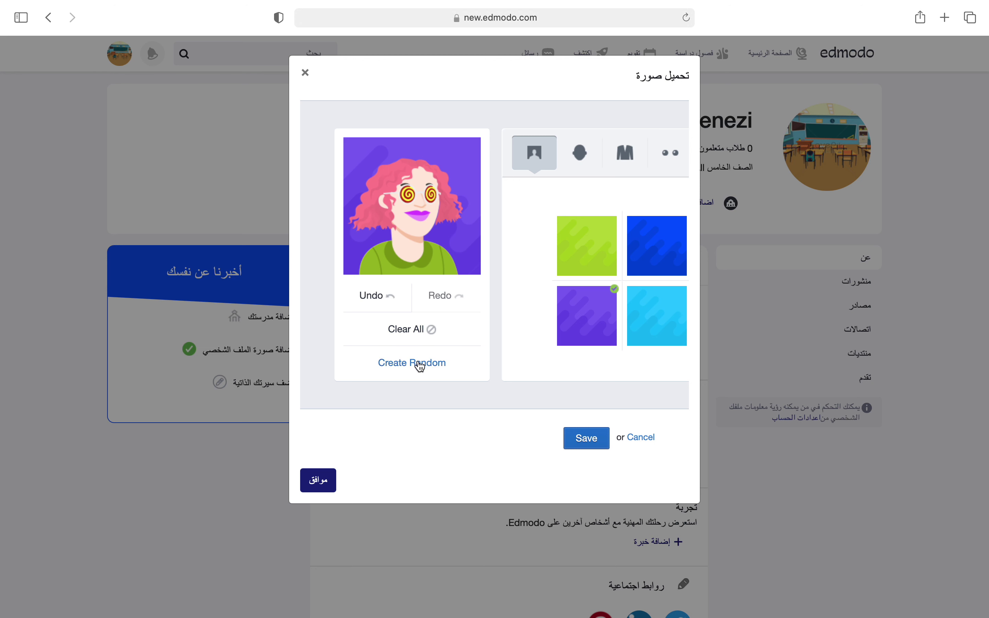
Step: Generate random avatars until a brown-haired woman in a light-blue collared shirt is chosen
left_click(417, 374)
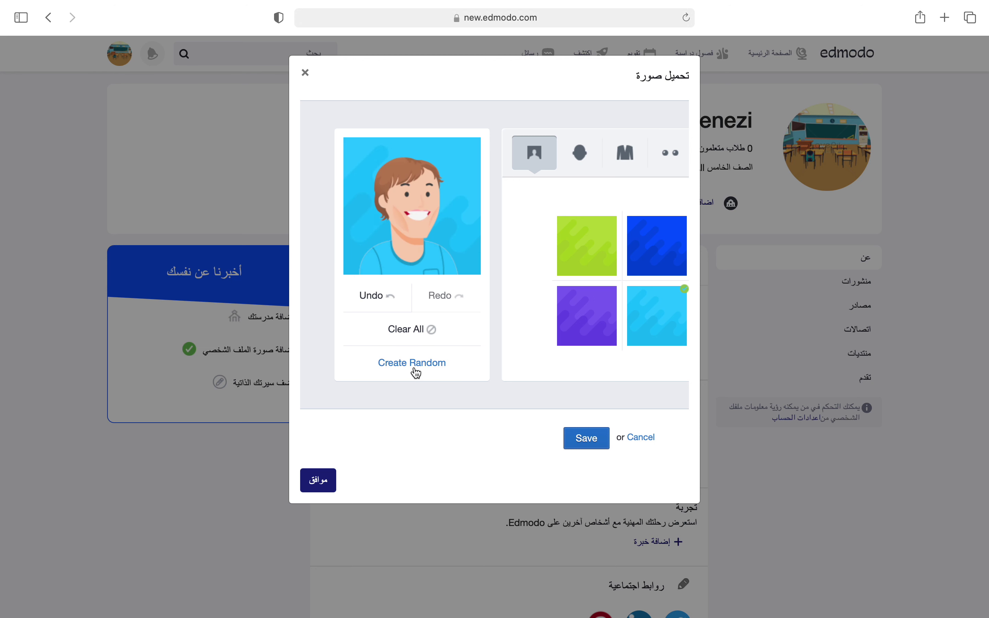
left_click(417, 374)
left_click(411, 372)
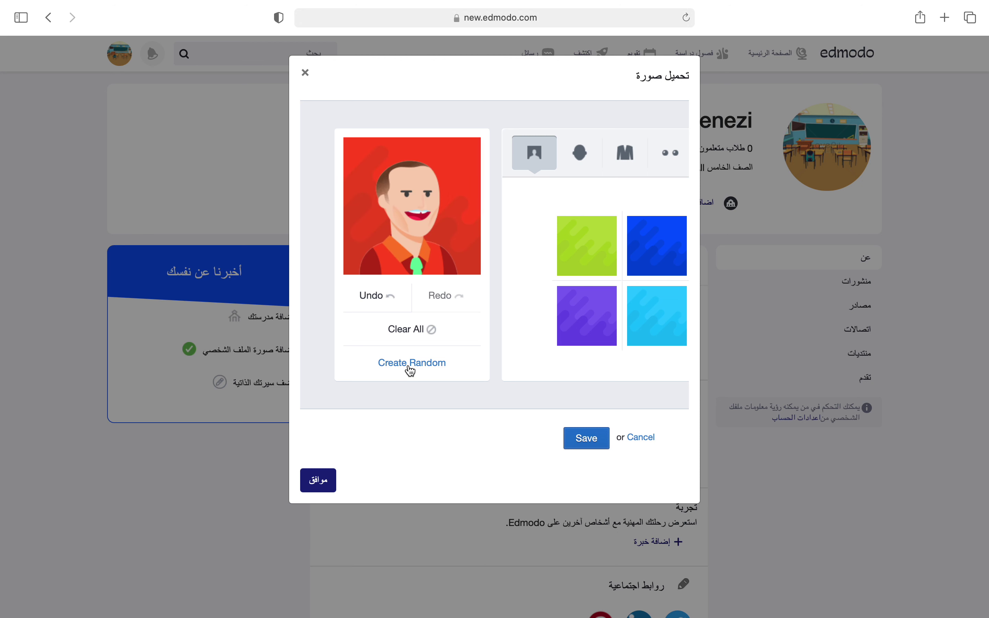
left_click(412, 372)
left_click(411, 371)
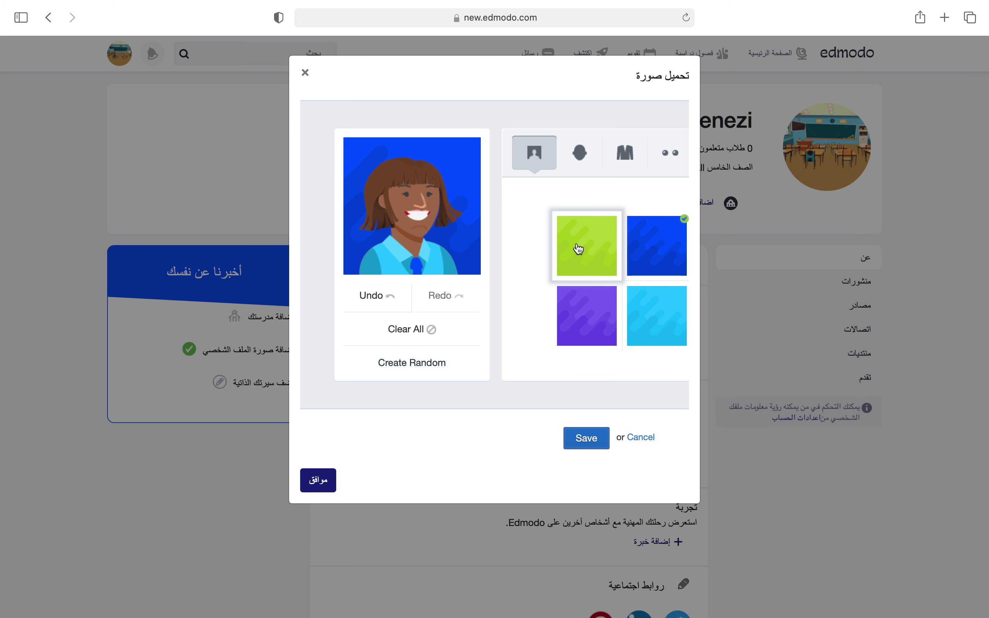
Step: Try several background colors for the avatar and settle on purple
left_click(590, 307)
left_click(654, 266)
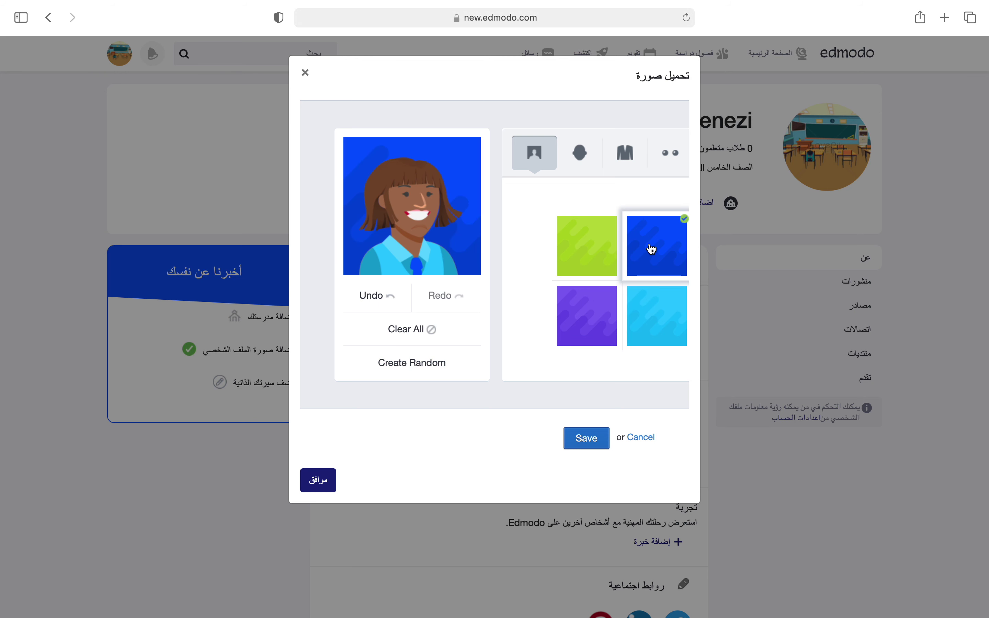
left_click(652, 324)
left_click(618, 324)
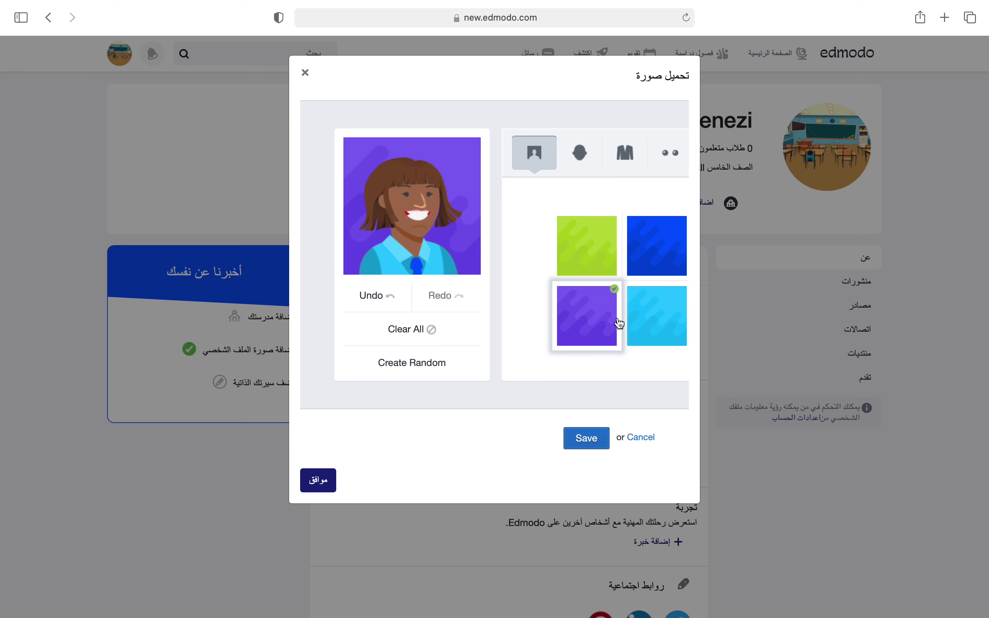
Step: Choose the third face shape for the avatar and give it the peach skin tone
left_click(581, 150)
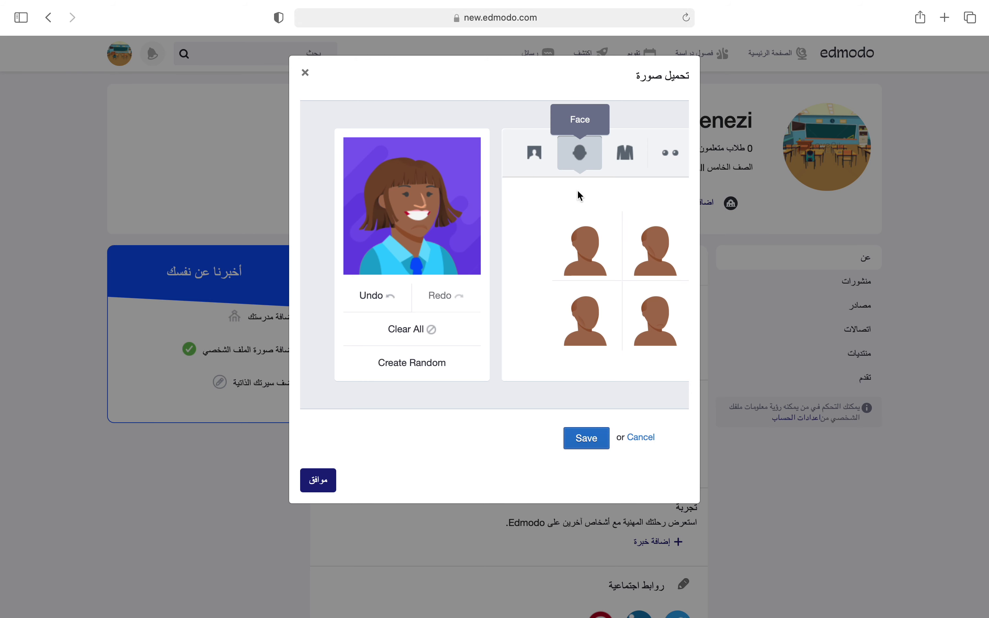
left_click(576, 327)
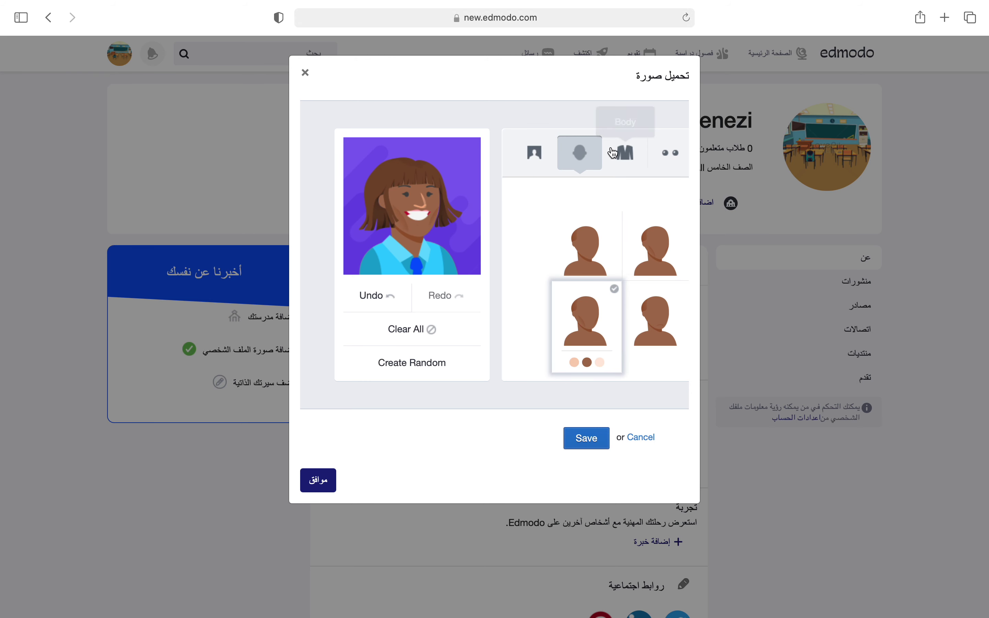
left_click(578, 367)
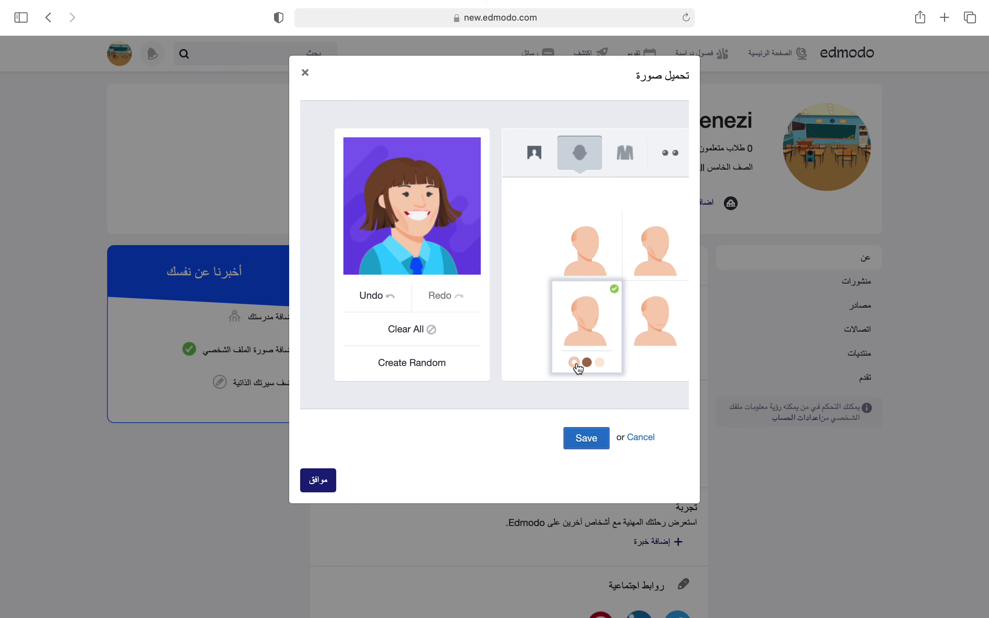
left_click(587, 364)
left_click(576, 365)
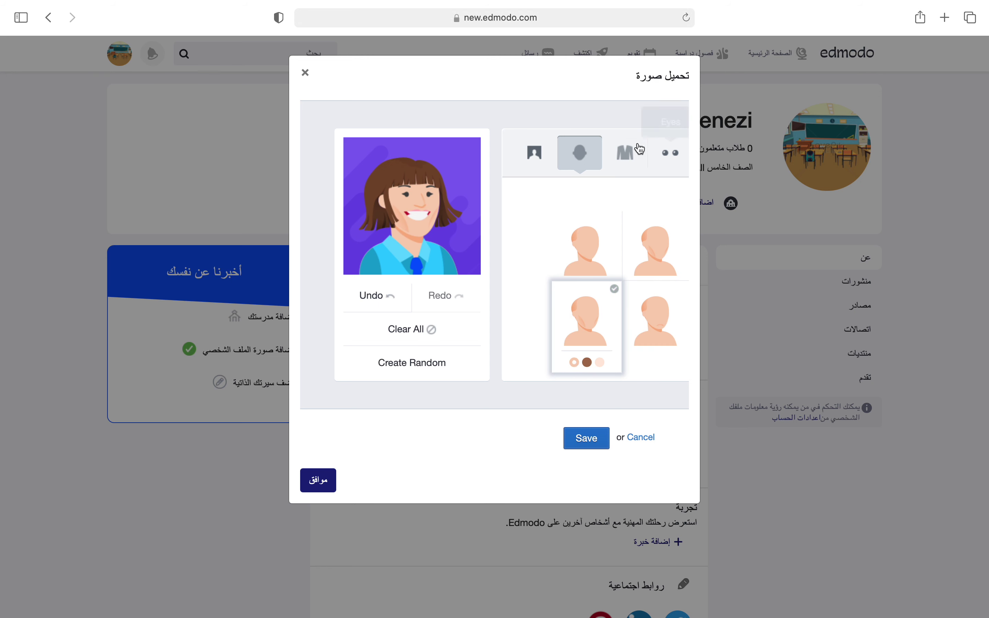
Step: Give the avatar the light-blue top with the rounded collar and the third eye style
left_click(626, 153)
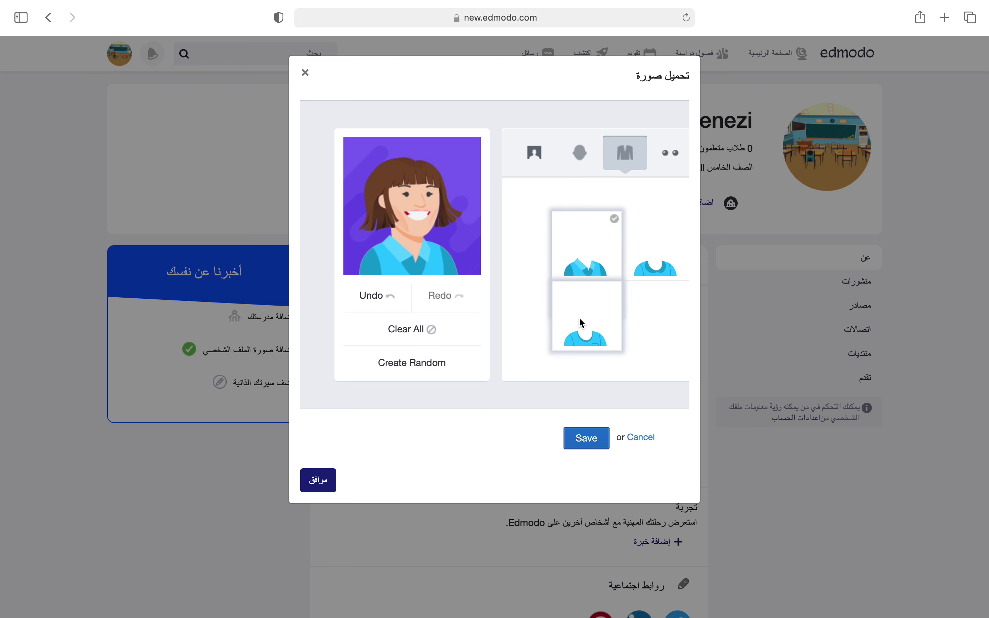
left_click(639, 278)
left_click(671, 153)
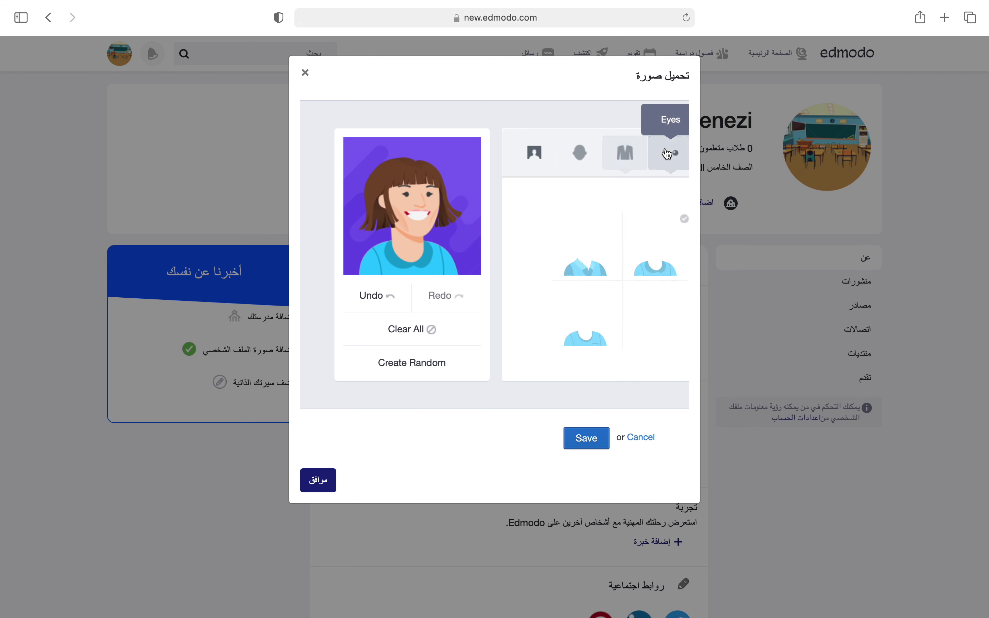
left_click(586, 250)
left_click(588, 313)
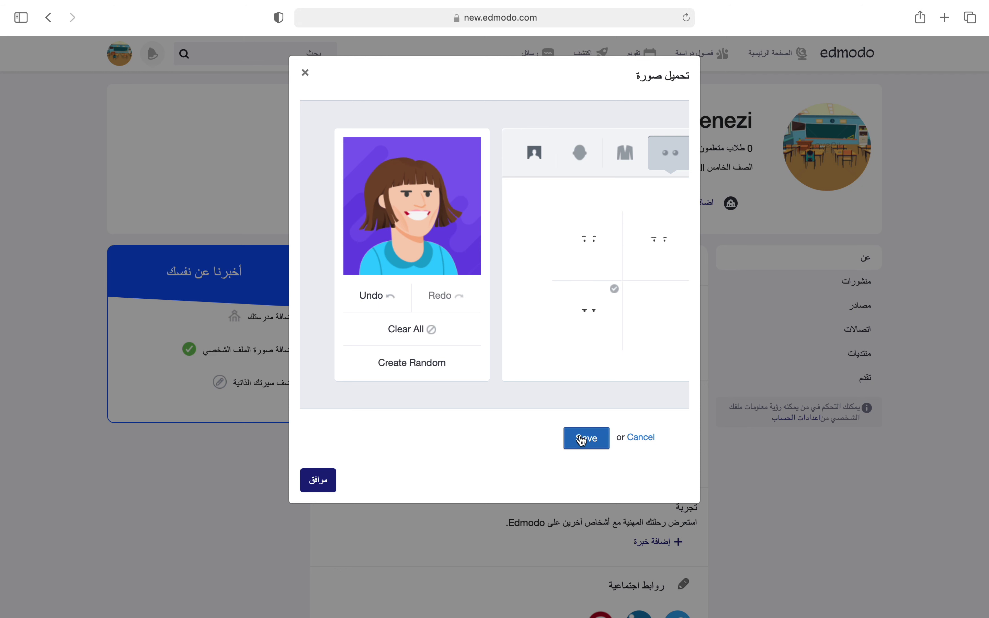
Step: Save the personalized avatar and update the profile picture with it
left_click(609, 445)
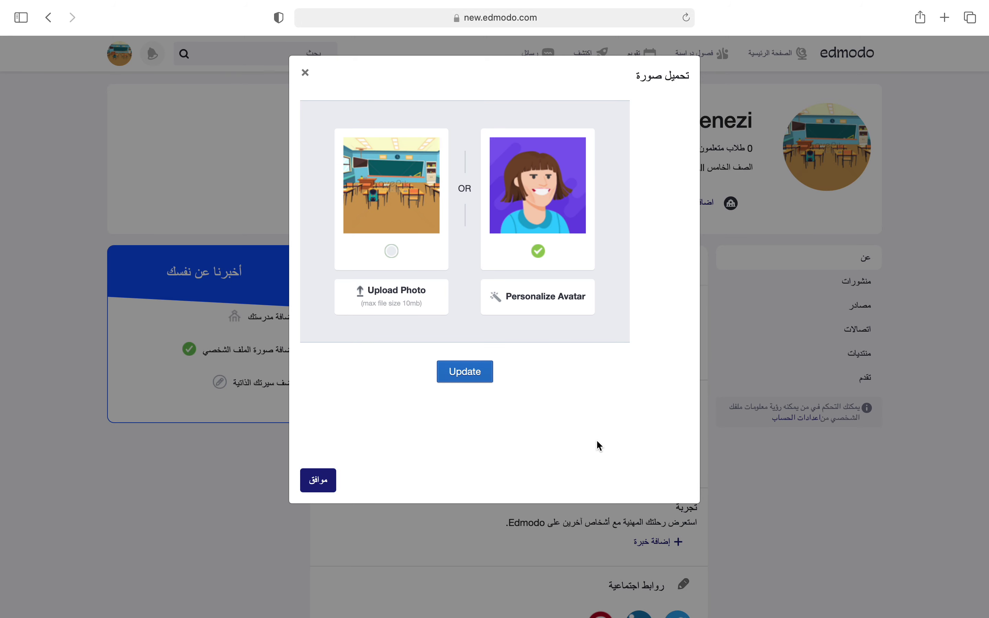
left_click(468, 374)
left_click(322, 487)
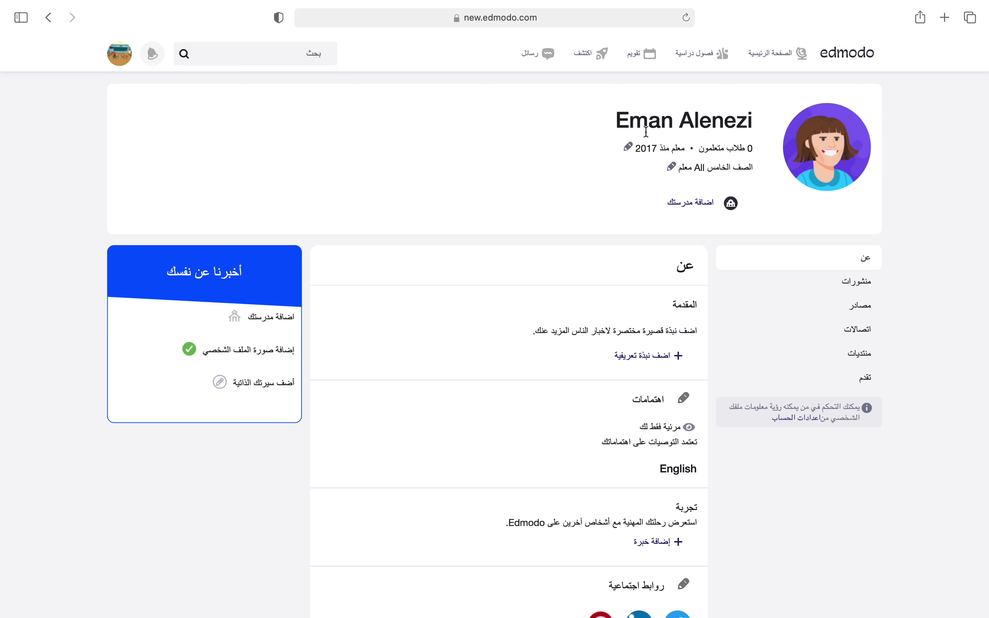
double_click(645, 131)
double_click(714, 123)
left_click(763, 127)
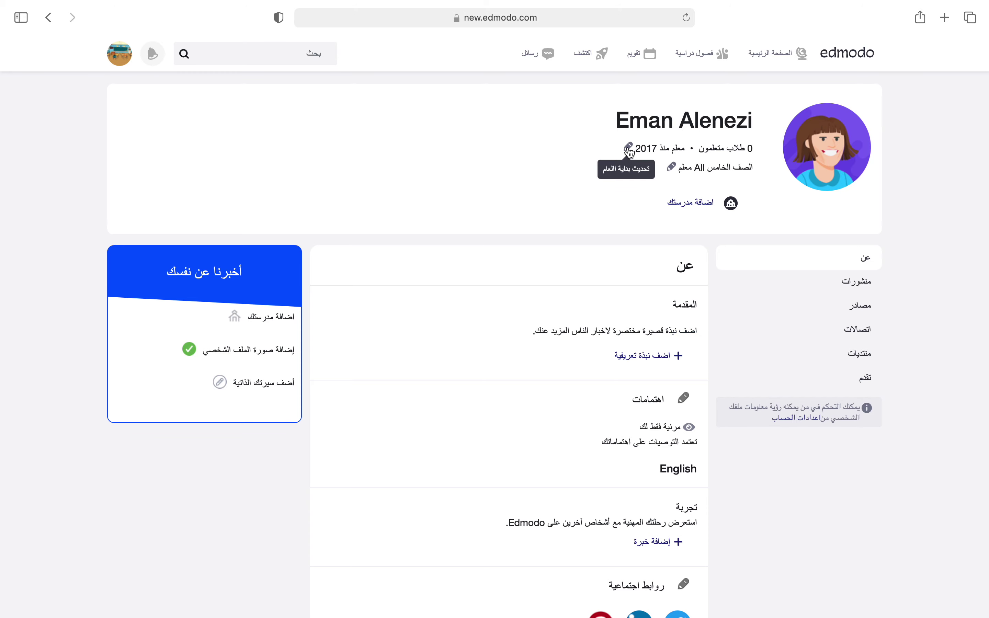
Step: Set the year teaching began to 2016 in the profile information and save it
left_click(629, 148)
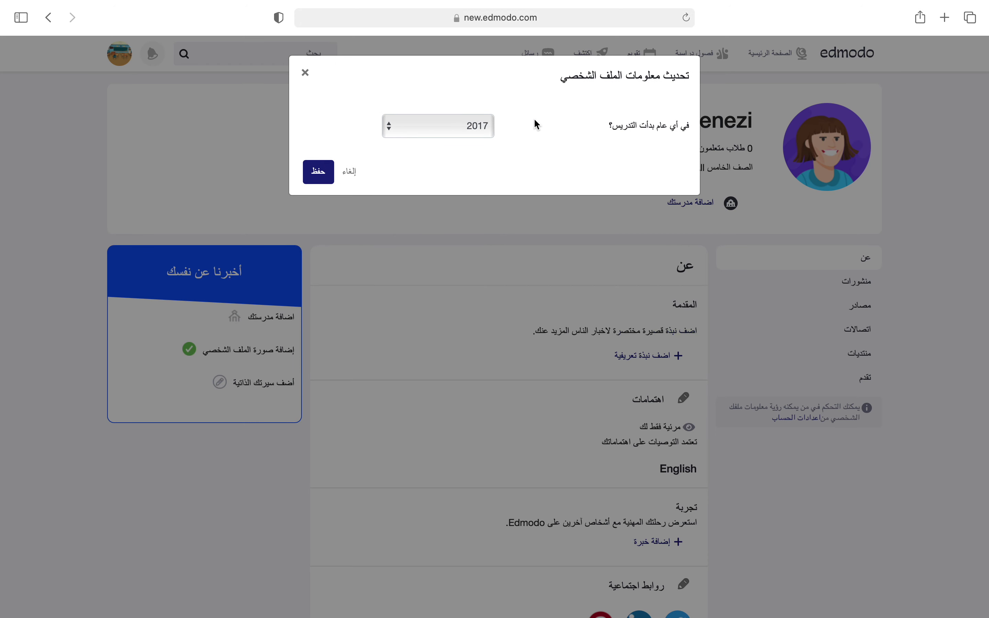
left_click(487, 128)
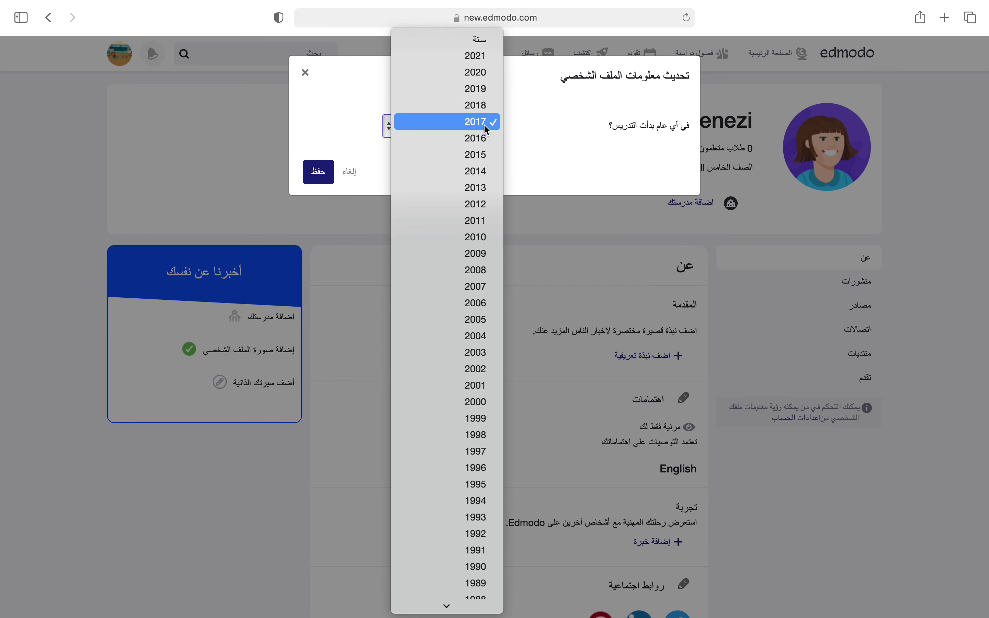
left_click(488, 143)
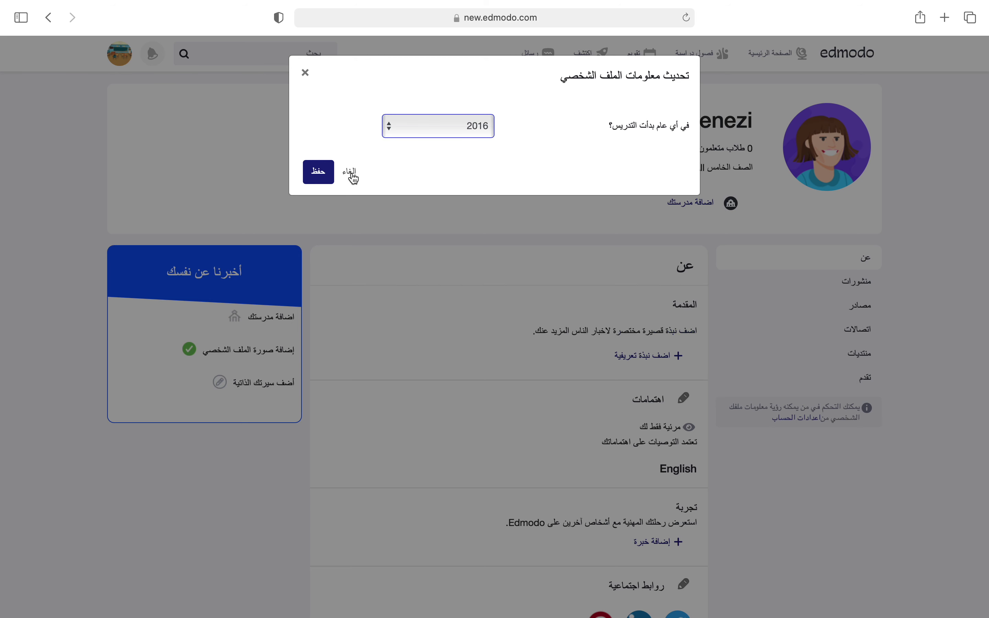
left_click(324, 174)
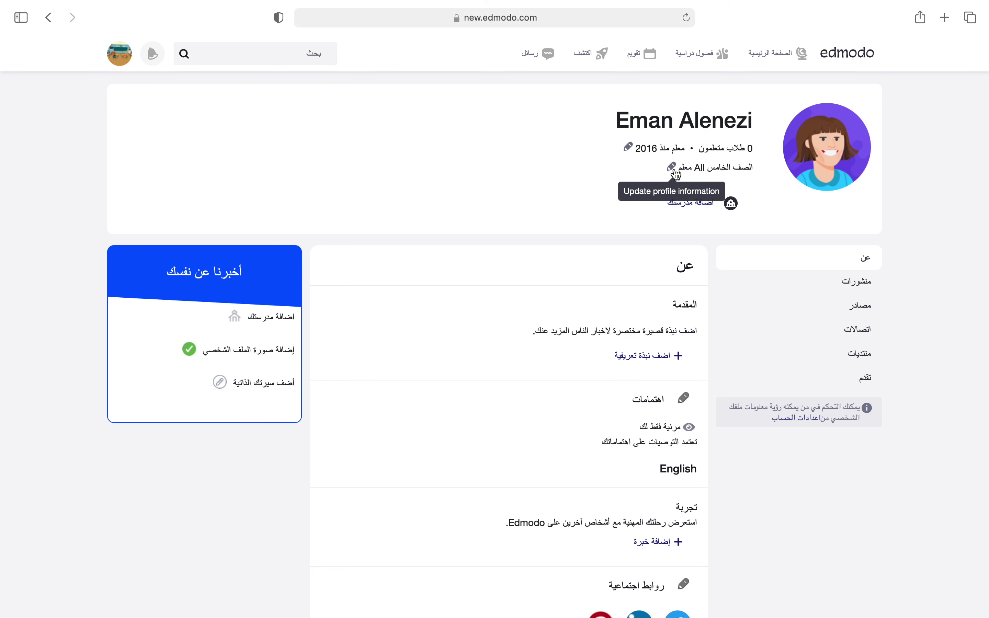
Step: Open the role and grade details of the profile for editing and choose Teacher as the role (دورك)
left_click(675, 172)
left_click(656, 131)
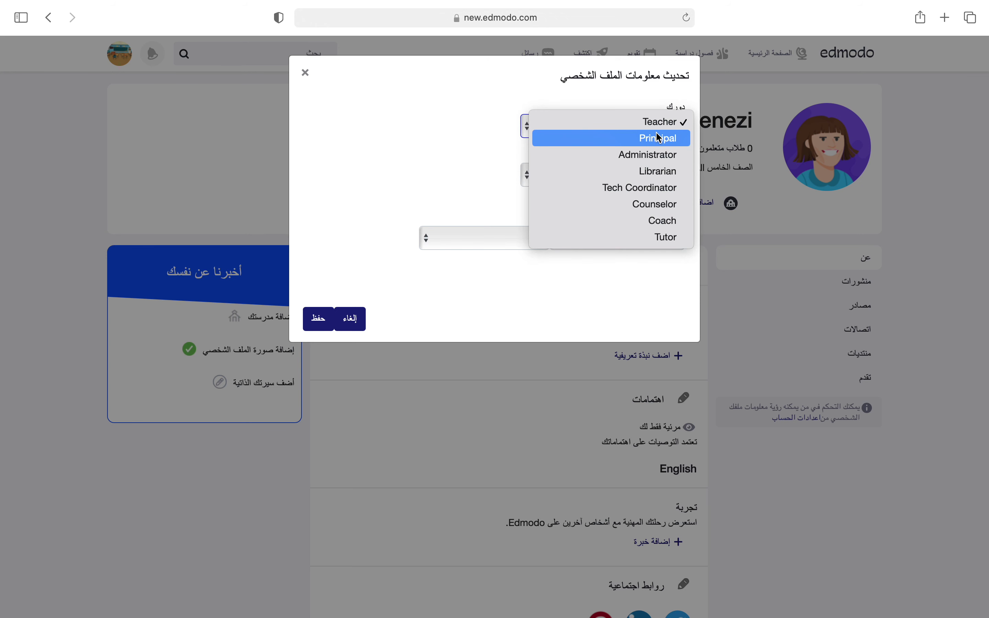
left_click(649, 125)
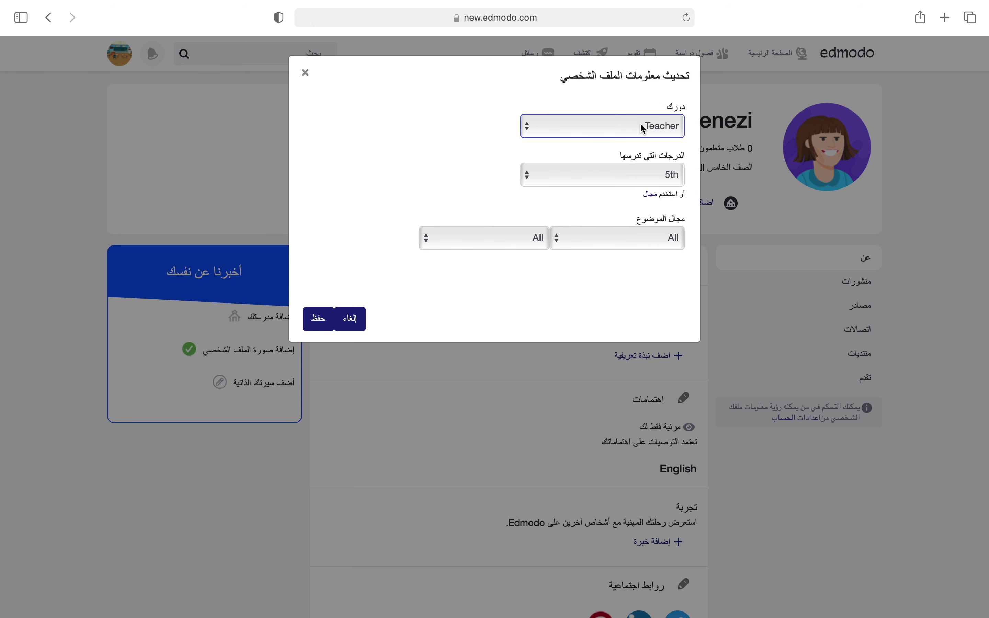
left_click(641, 125)
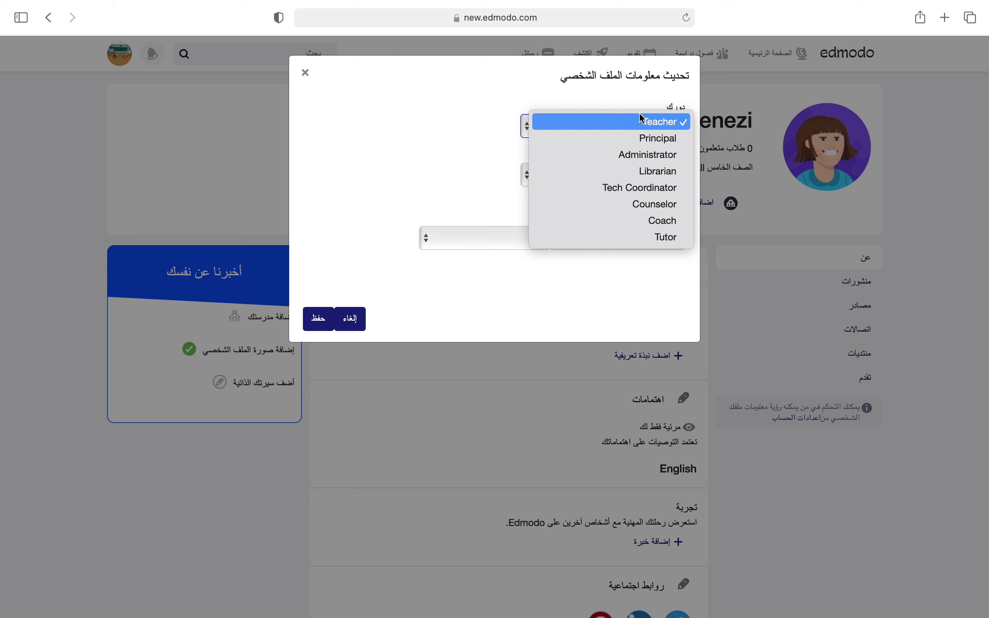
left_click(643, 120)
left_click(671, 122)
left_click(671, 121)
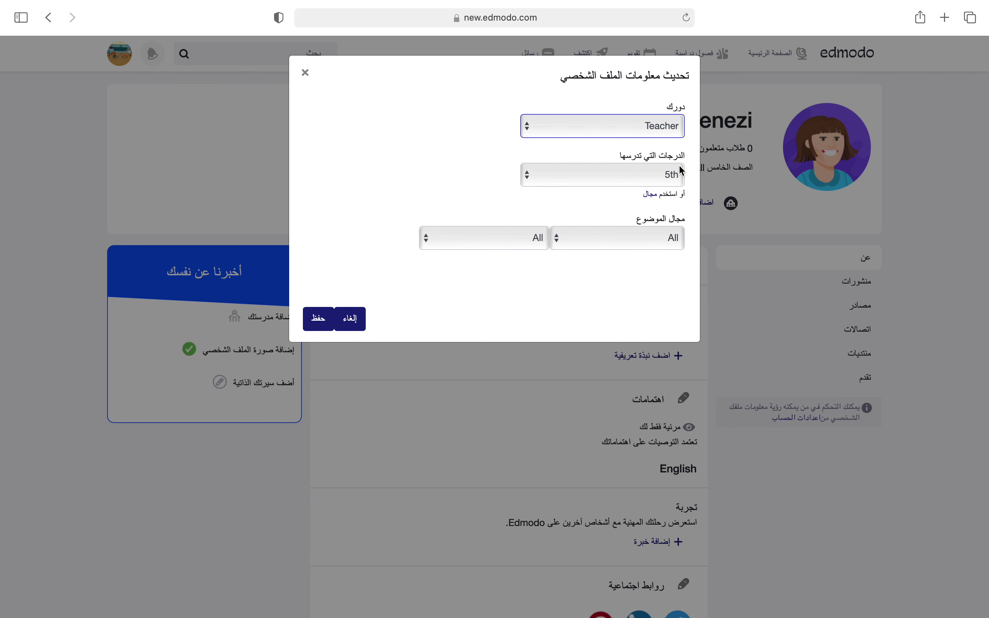
Step: Set the grade taught to 8th with All for both subject area and sub-subject, and save the profile information
left_click(670, 179)
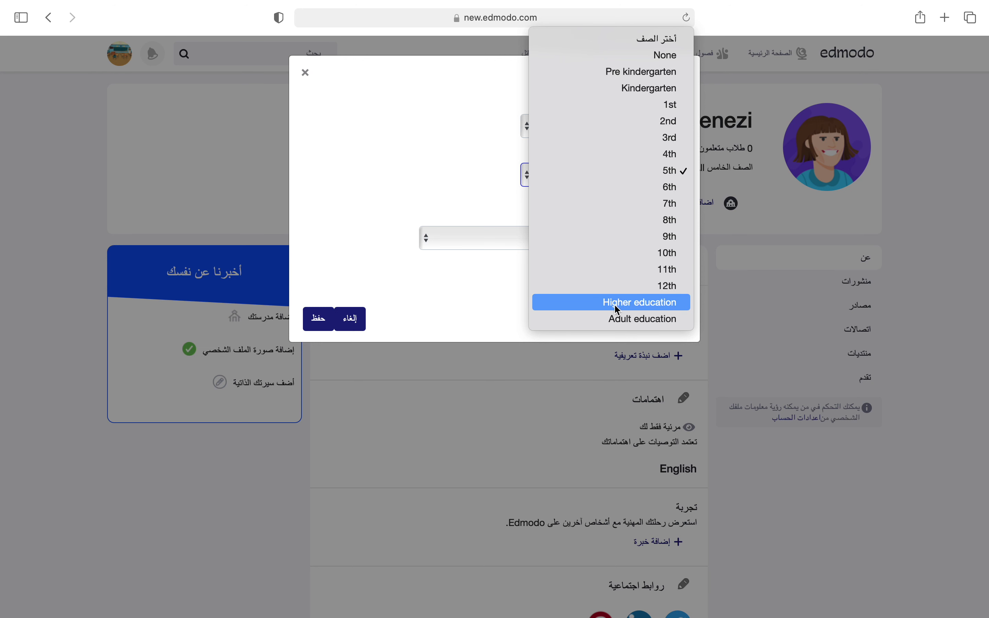
left_click(641, 223)
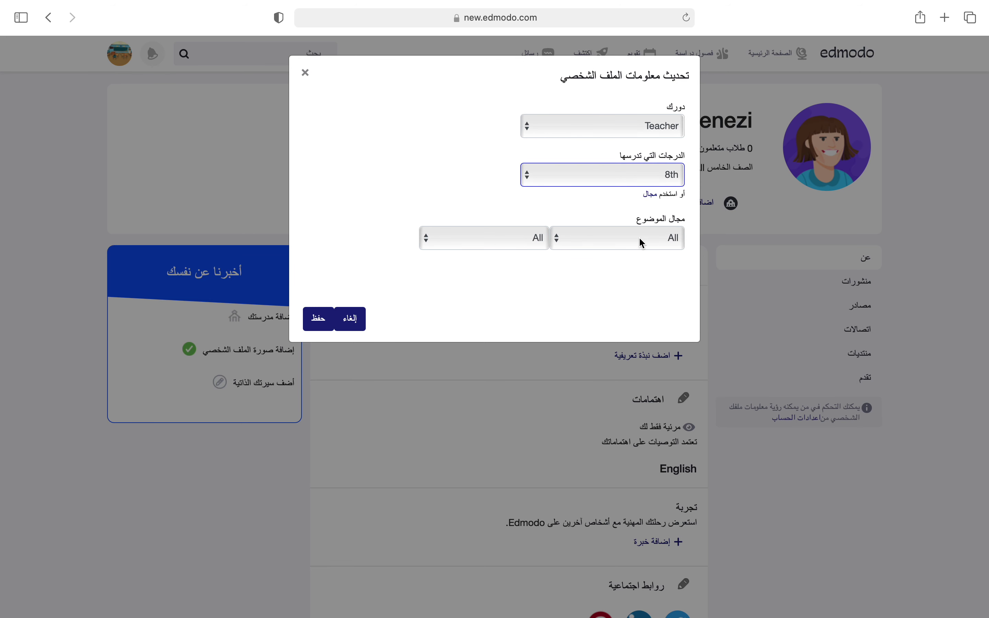
left_click(643, 244)
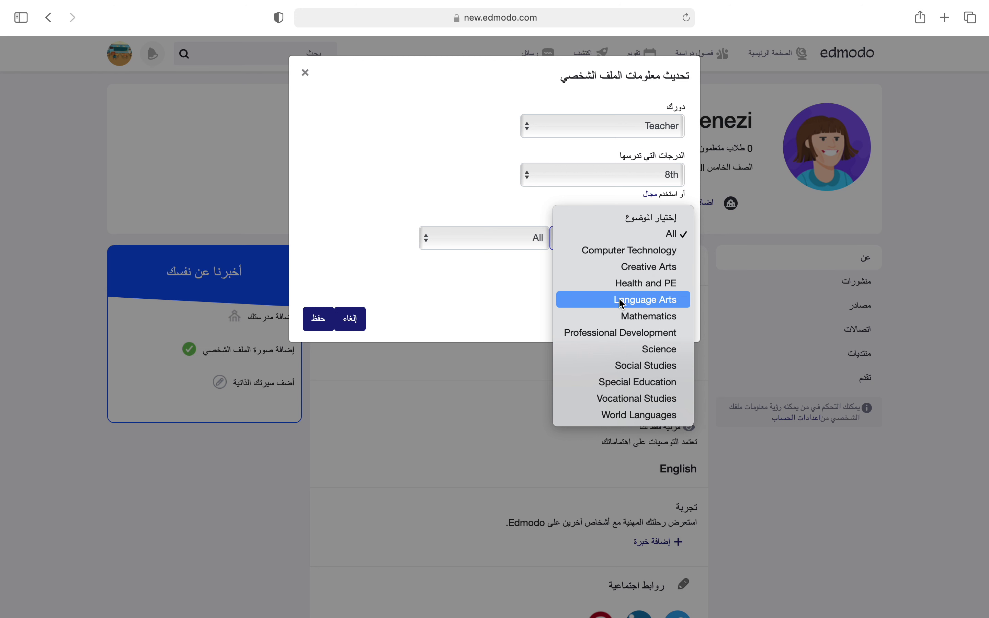
left_click(626, 234)
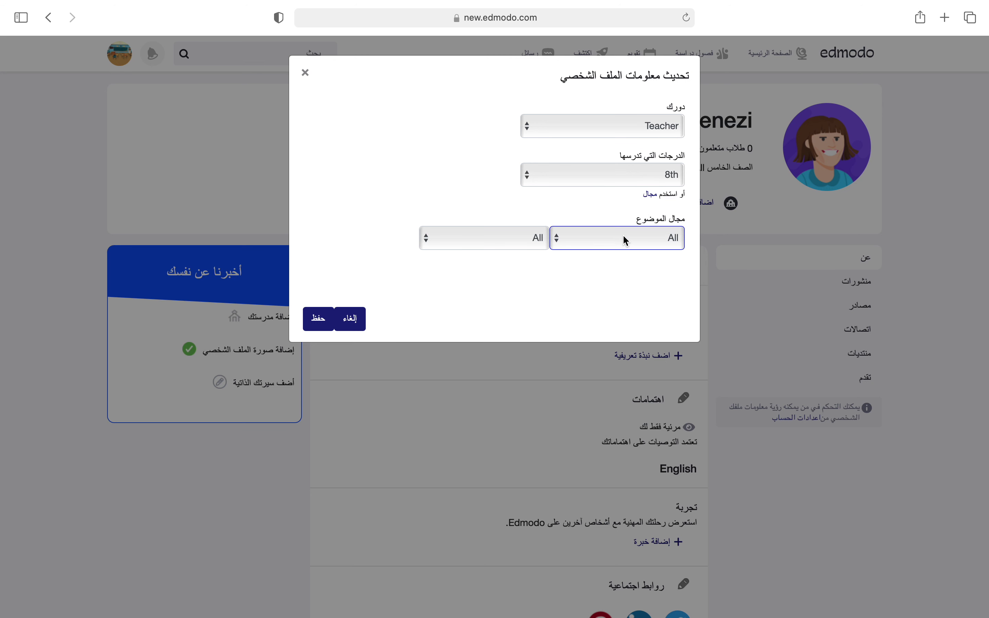
left_click(539, 245)
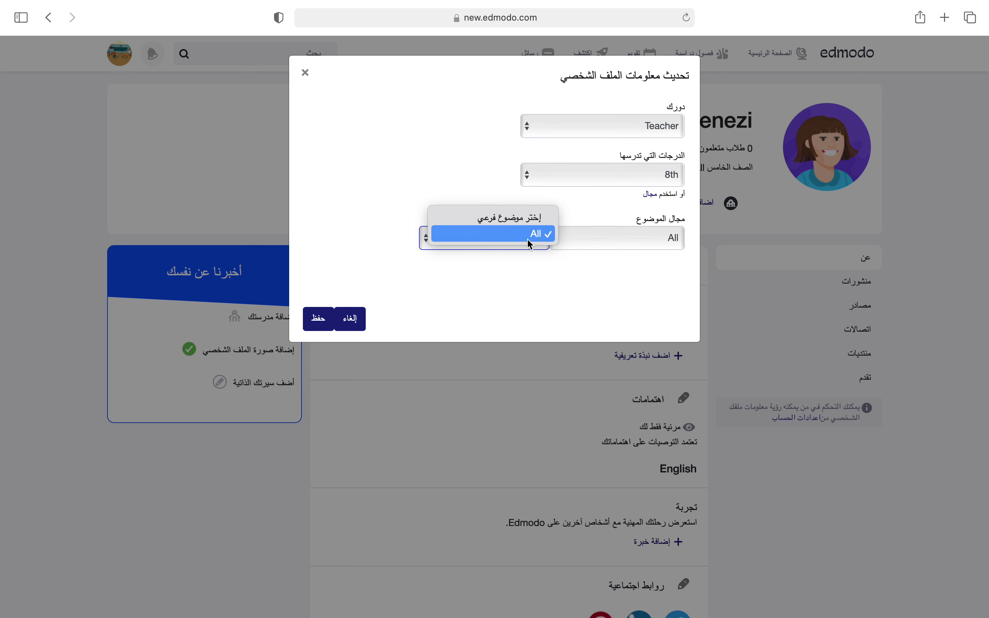
left_click(525, 236)
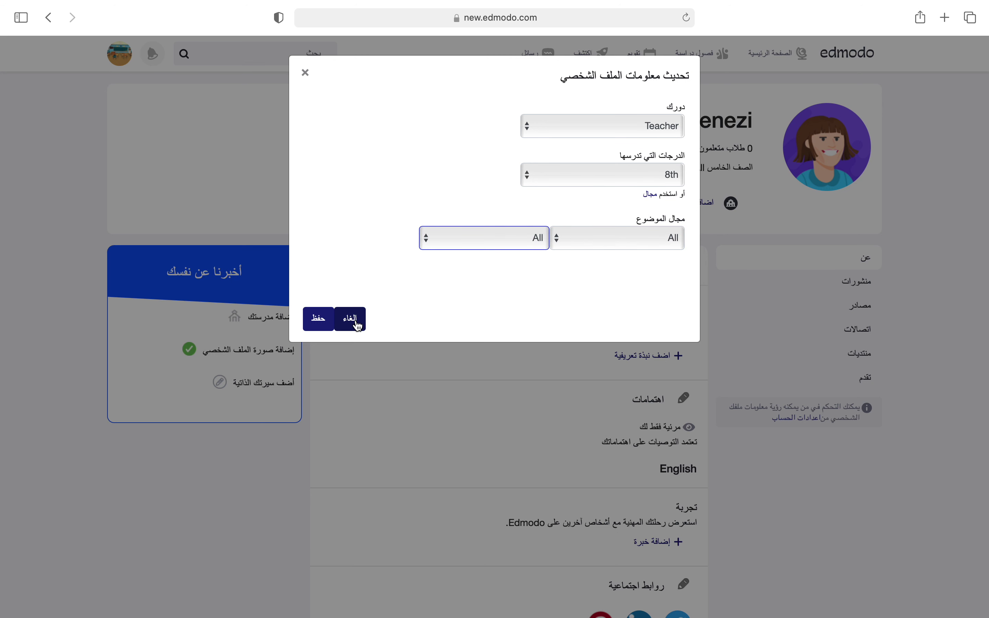
left_click(319, 319)
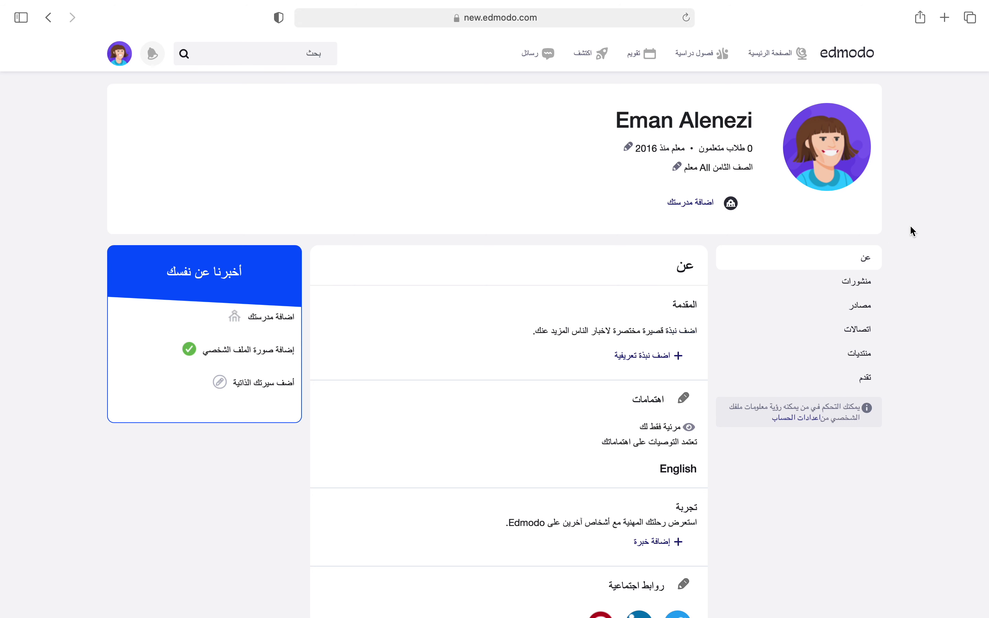
Step: Add a profile introduction with the teacher's name and "المؤهل الدراسي : بكالريوس في تخصص اللغة العربية جامعة الكويت", and save it
scroll(912, 231, "down", 5)
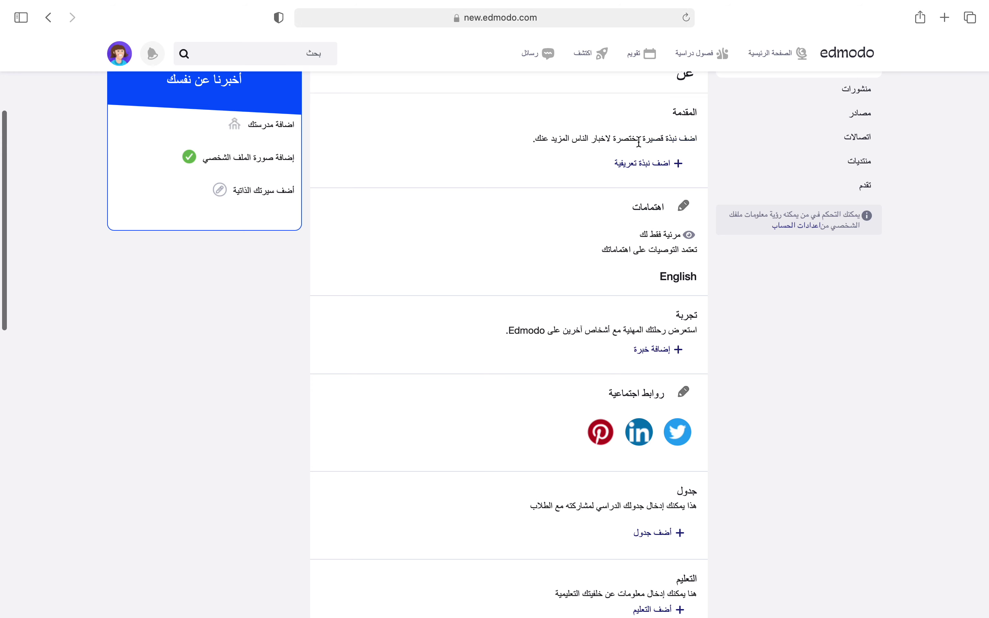
double_click(598, 138)
triple_click(598, 137)
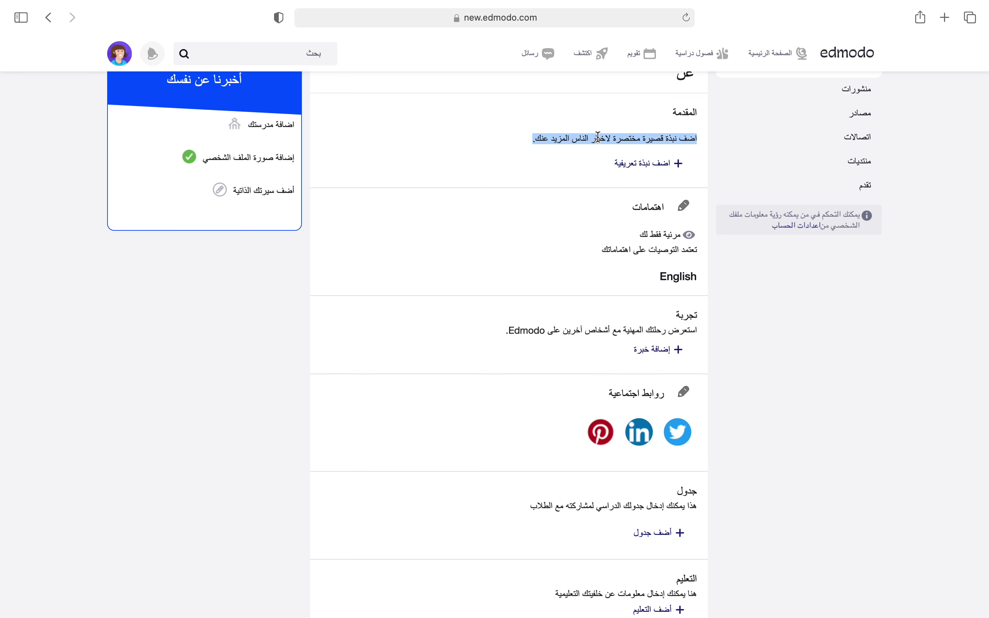
triple_click(591, 166)
left_click(640, 175)
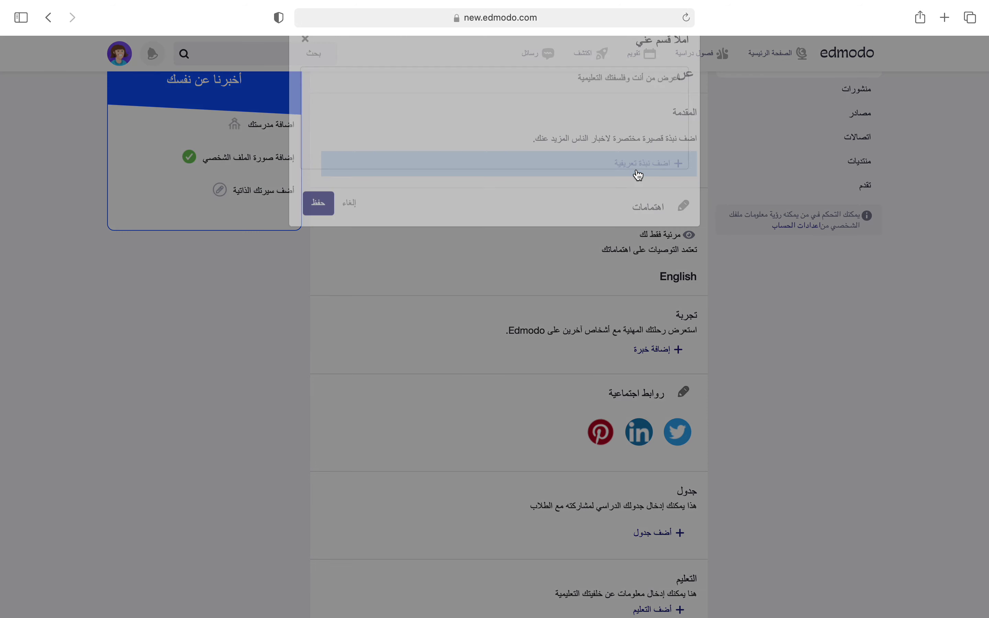
left_click(621, 156)
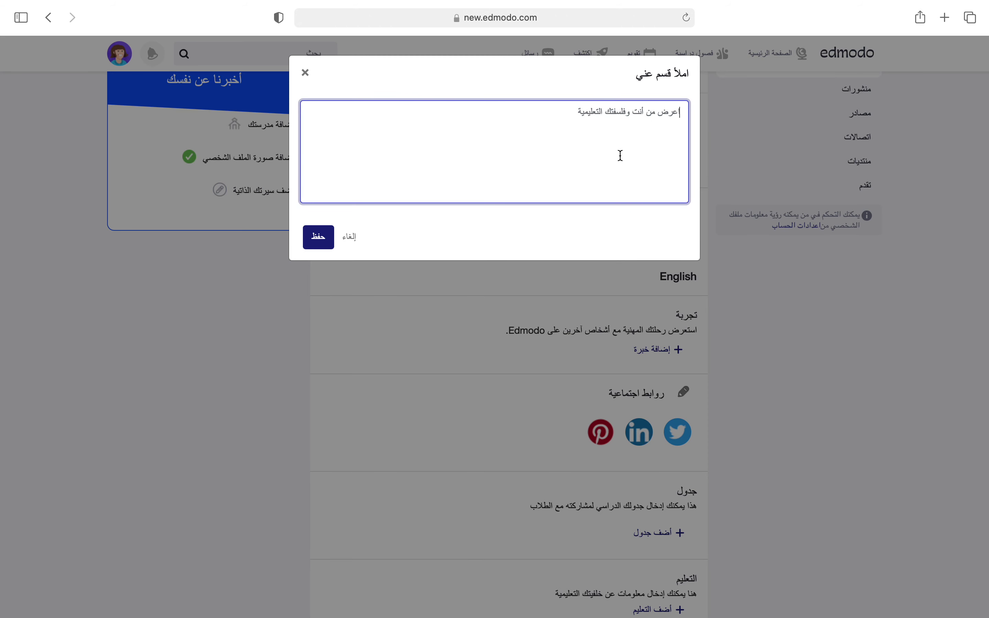
type("ا")
key("BackSpace")
type("اسم المعلمة : ايمان العنزيالم")
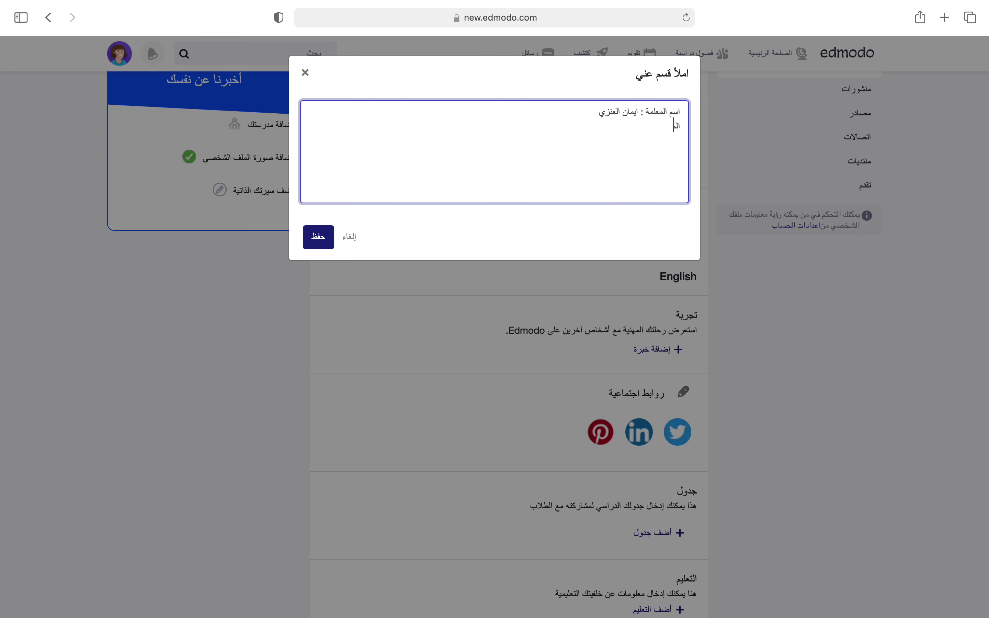
type("ؤهل الدراسي : بكالريوس في تخصص")
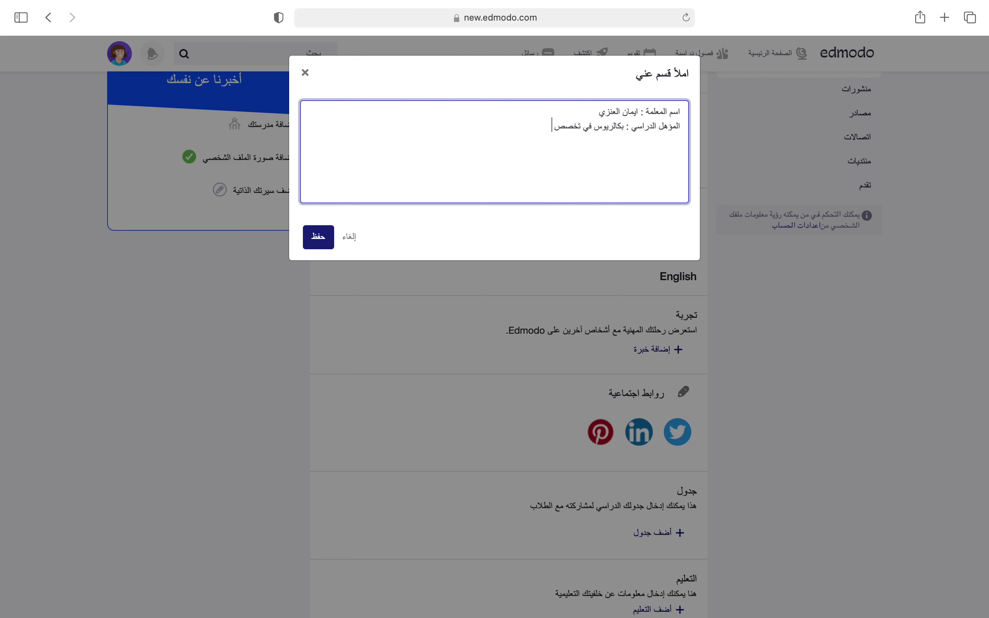
type(" اللغة العربية جامعة (الكويت")
left_click(321, 241)
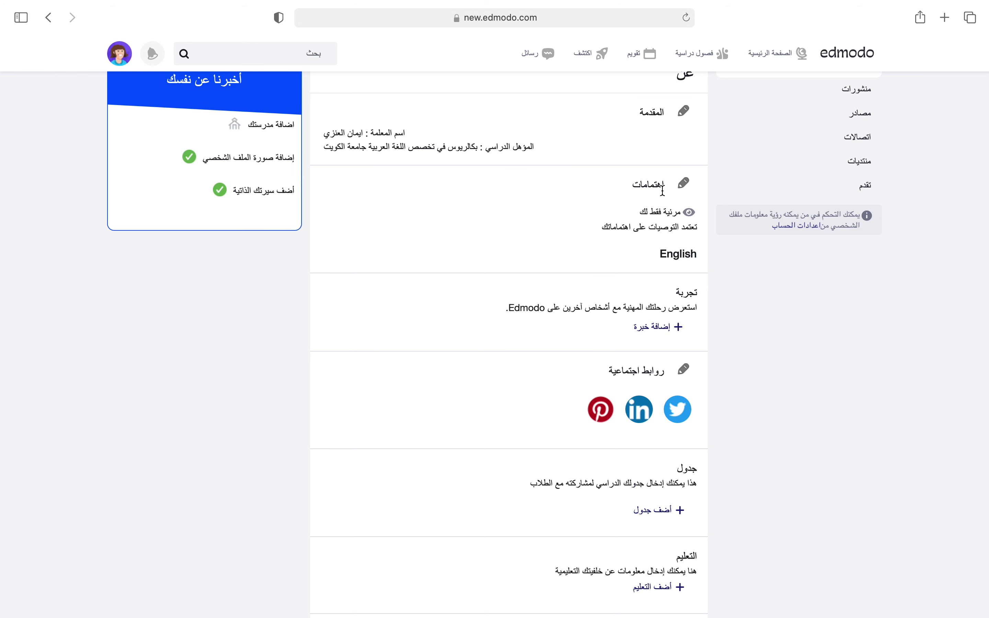
Step: Add Math and Science to the profile's interests (اهتمامات) and save them
left_click(684, 193)
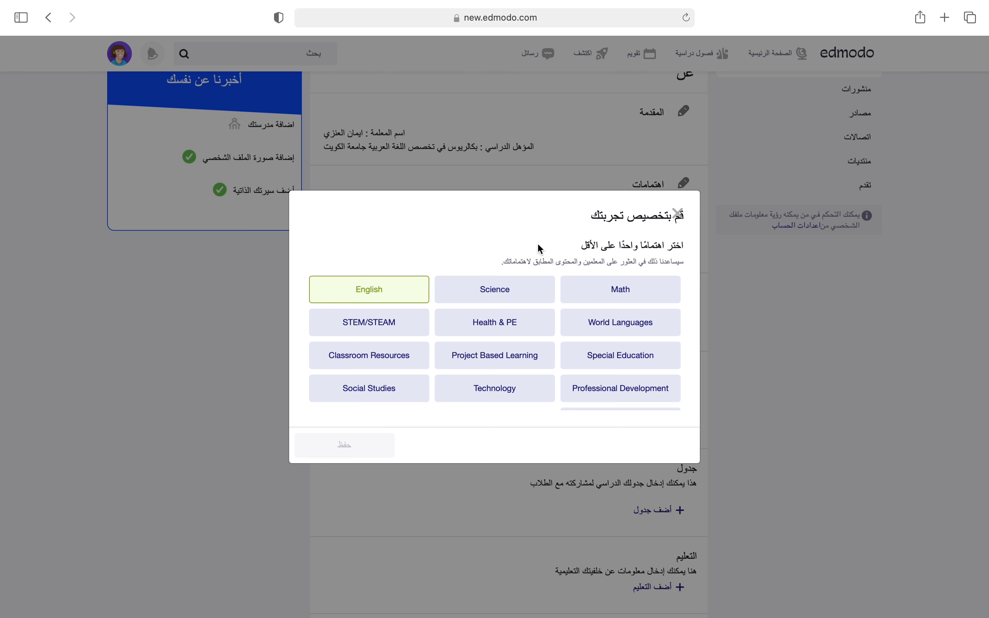
left_click(645, 293)
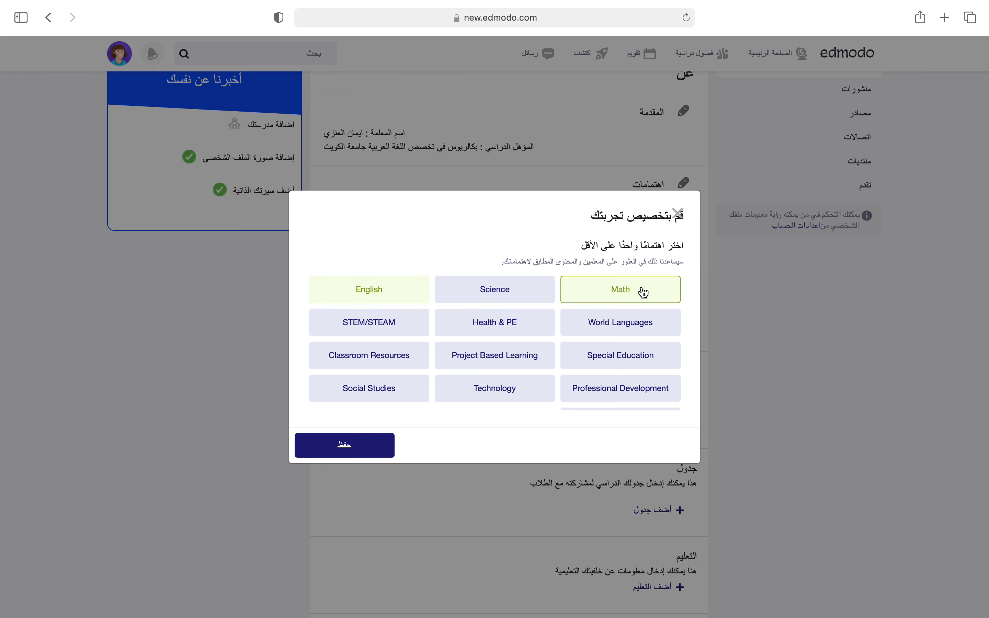
left_click(531, 296)
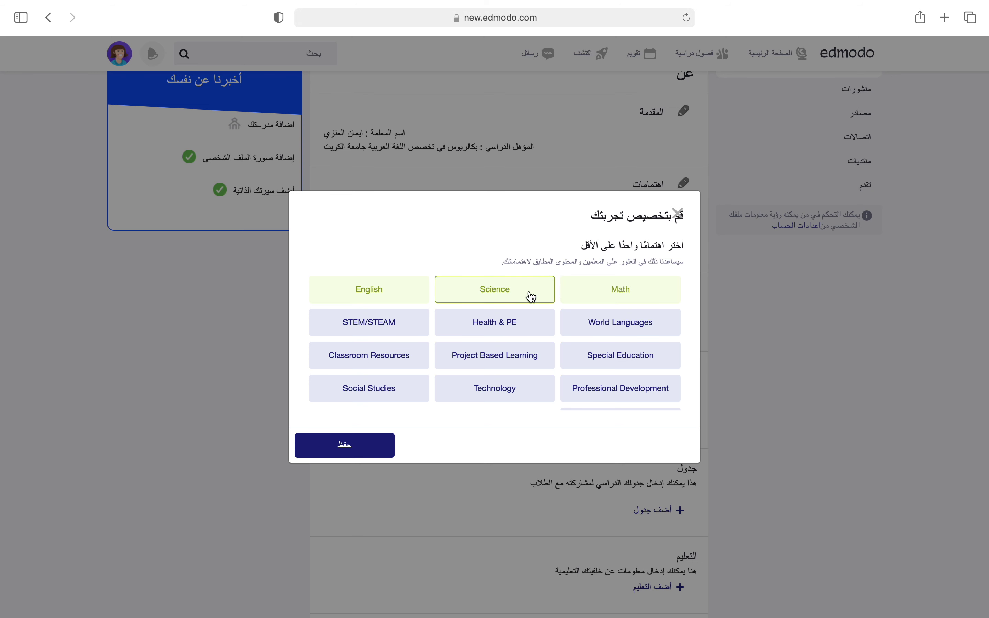
left_click(361, 446)
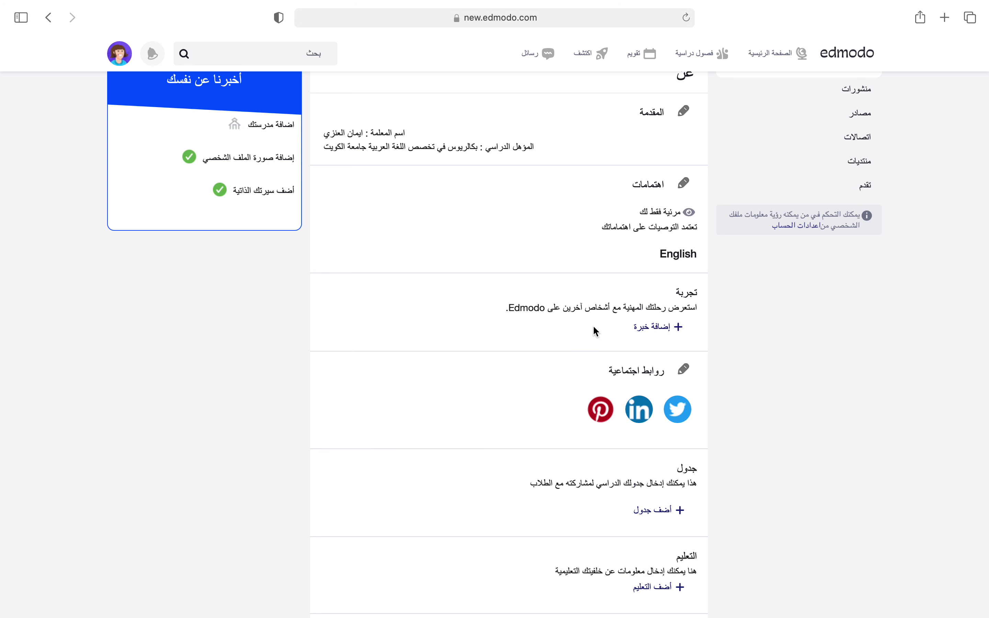
Step: Examine the institution, title, start and end date fields of the add-experience form (إضافة خبرة), and cancel it
double_click(689, 308)
left_click(658, 307)
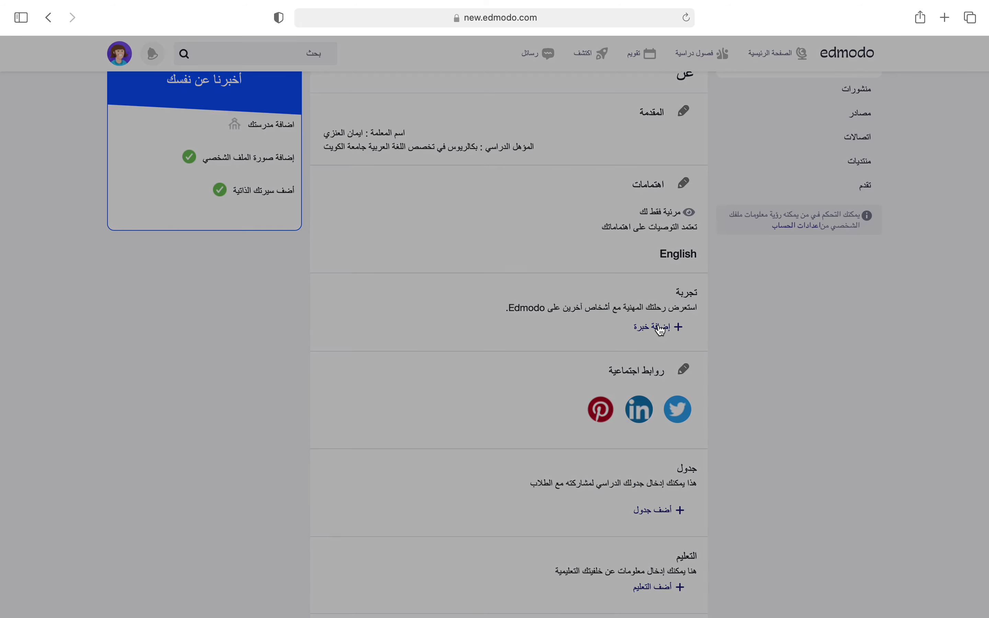
left_click(661, 328)
left_click(575, 138)
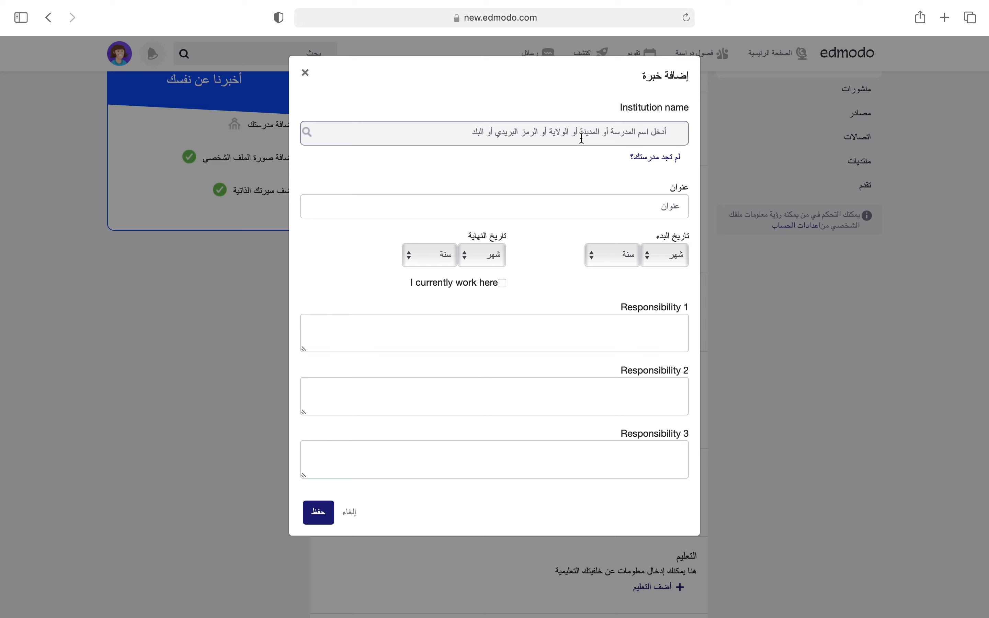
left_click(610, 202)
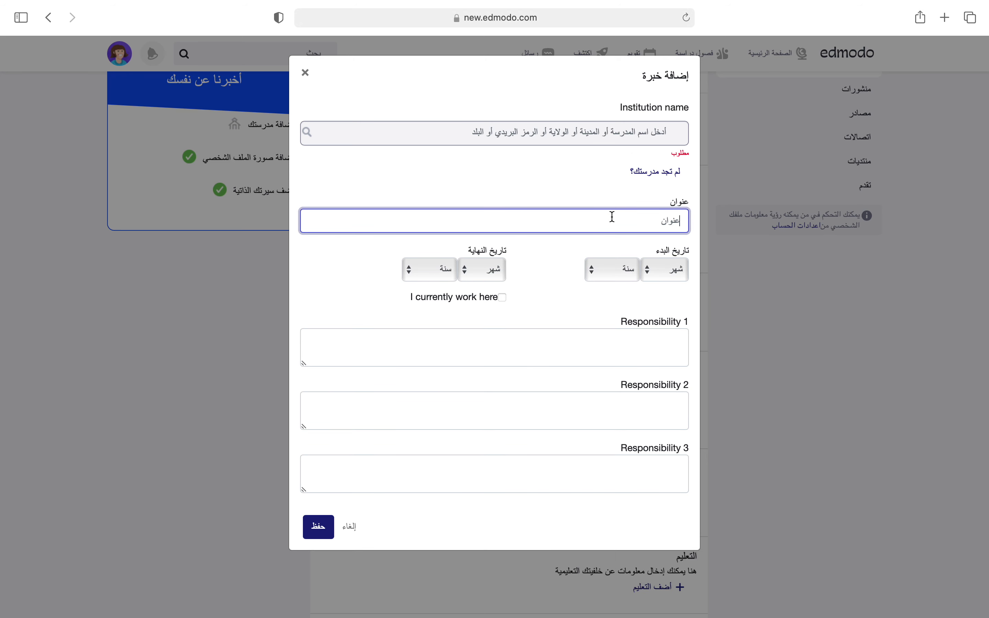
left_click(682, 271)
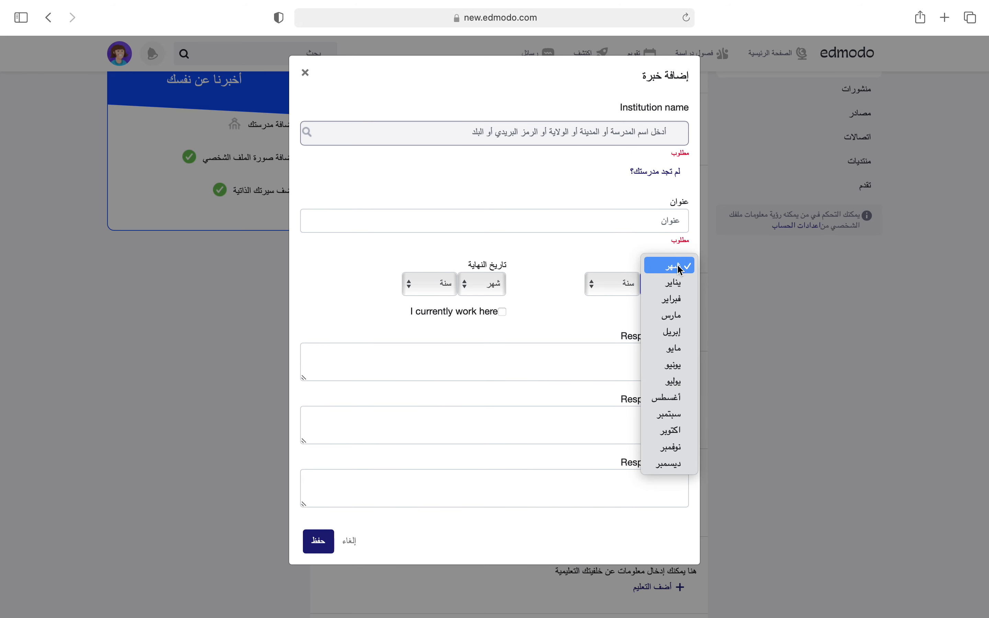
left_click(517, 270)
left_click(493, 282)
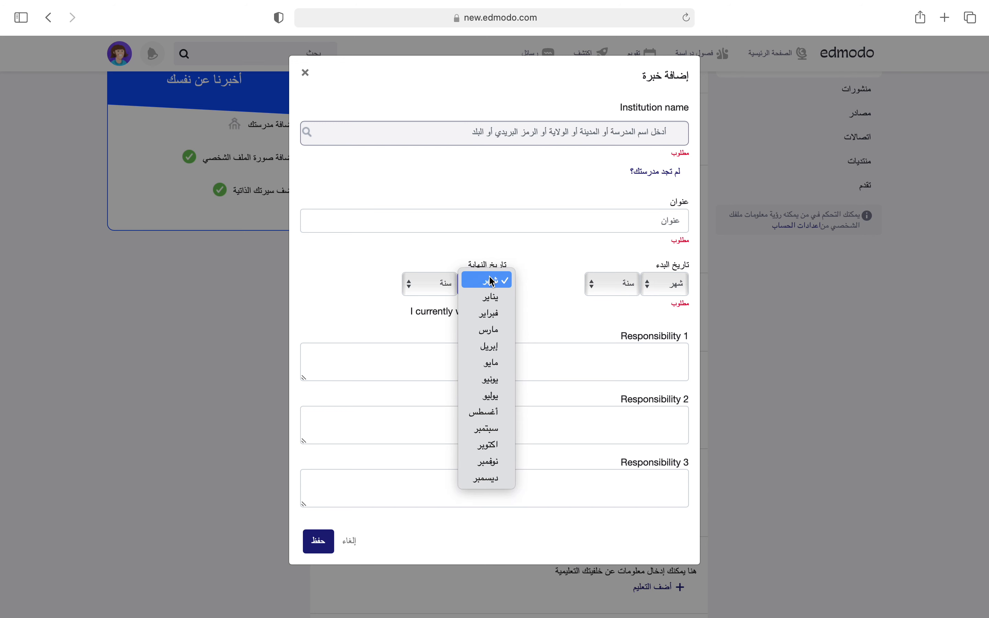
left_click(493, 282)
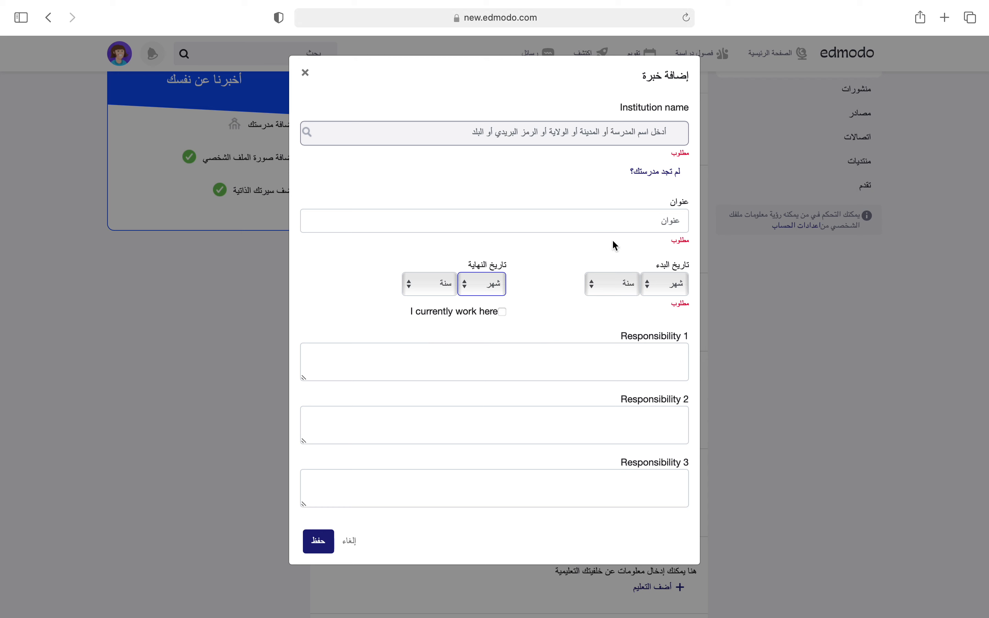
left_click(617, 229)
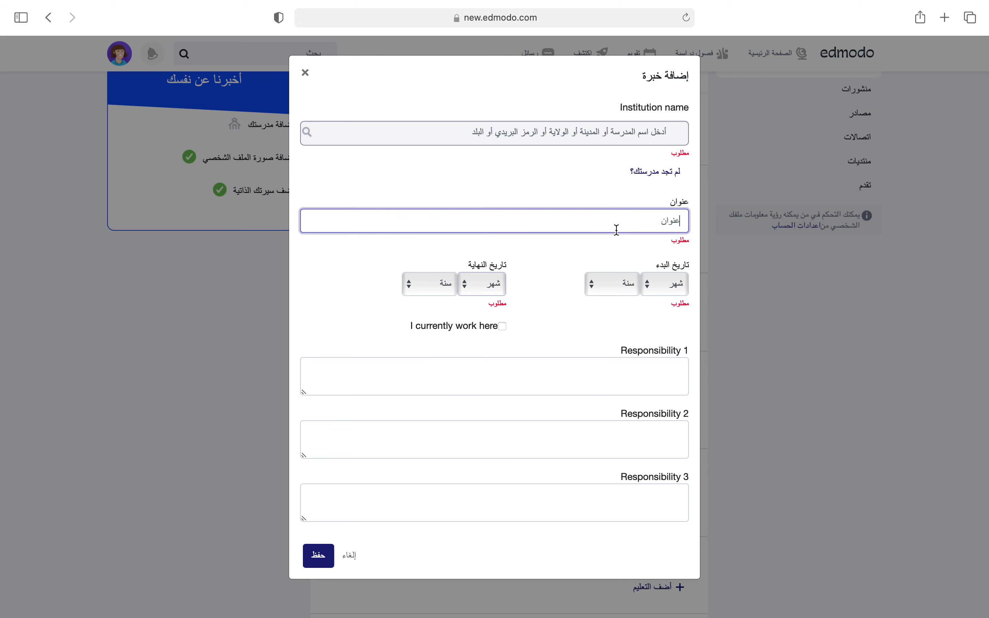
left_click(351, 556)
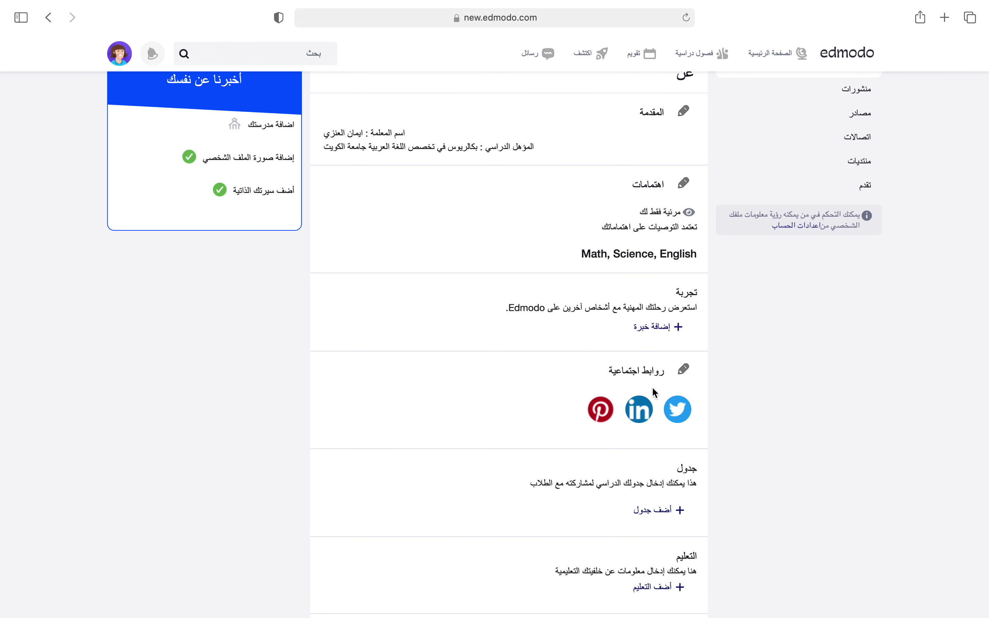
Step: Review the Twitter, LinkedIn and Pinterest fields of the social links (روابط اجتماعية) and save them without entering anything
left_click(682, 374)
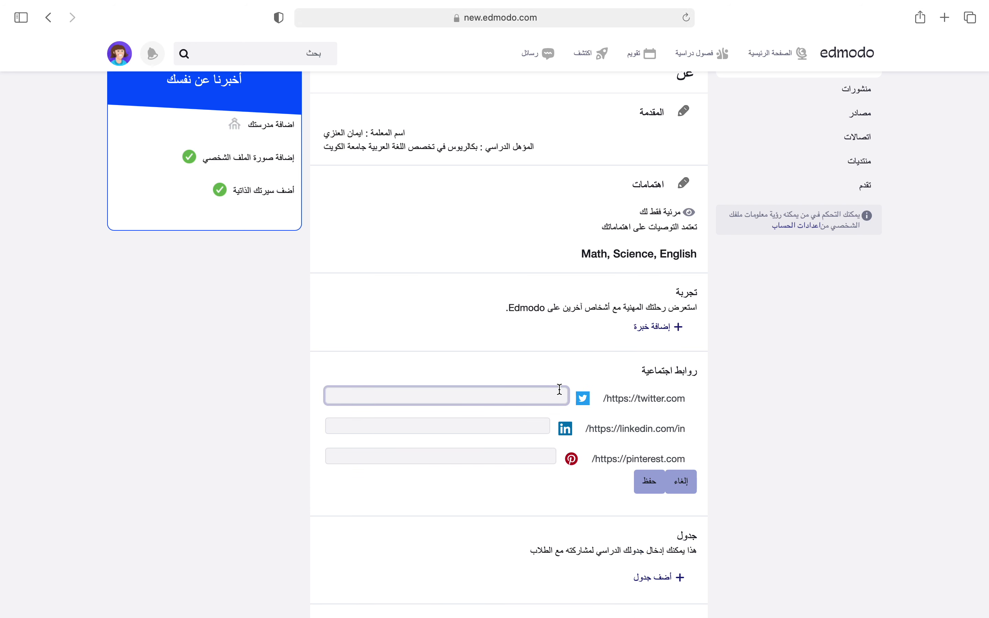
left_click(534, 429)
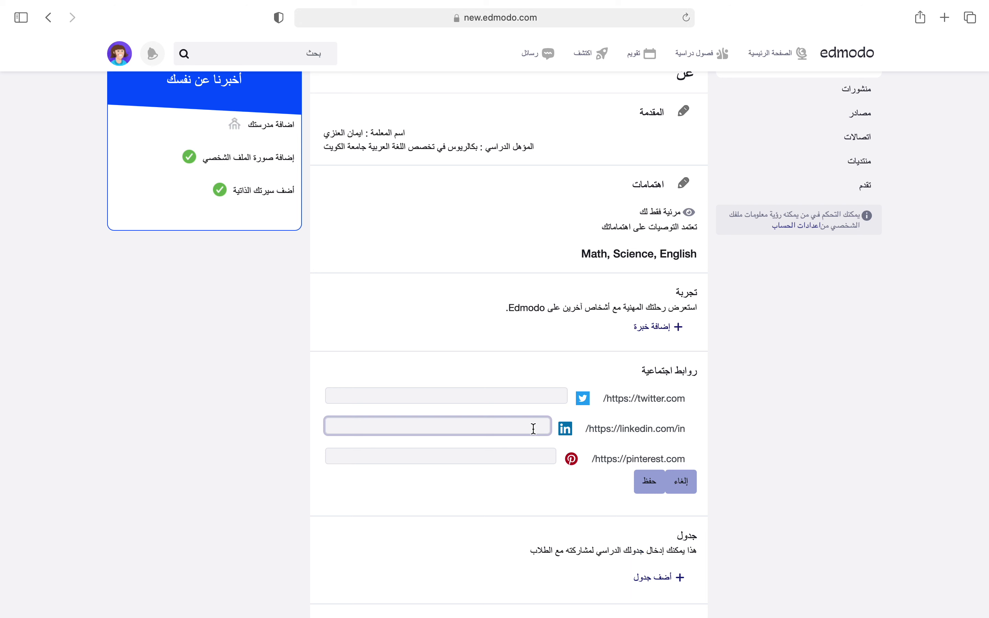
left_click(527, 458)
left_click(662, 482)
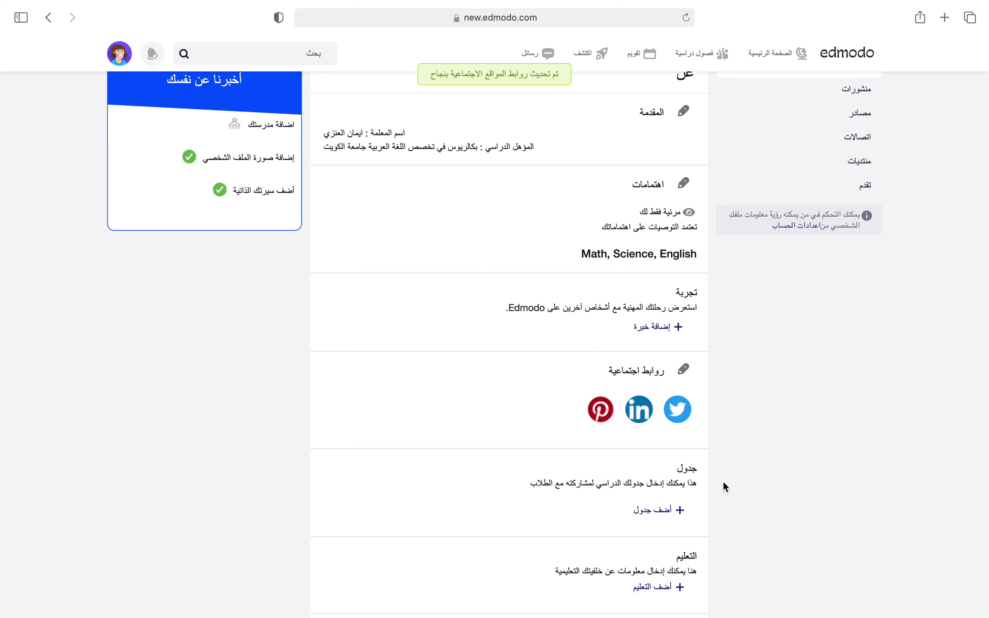
Step: Review the period, class subject, room and day/hours fields of the add-schedule form (أضف جدول), and cancel it
scroll(723, 482, "down", 5)
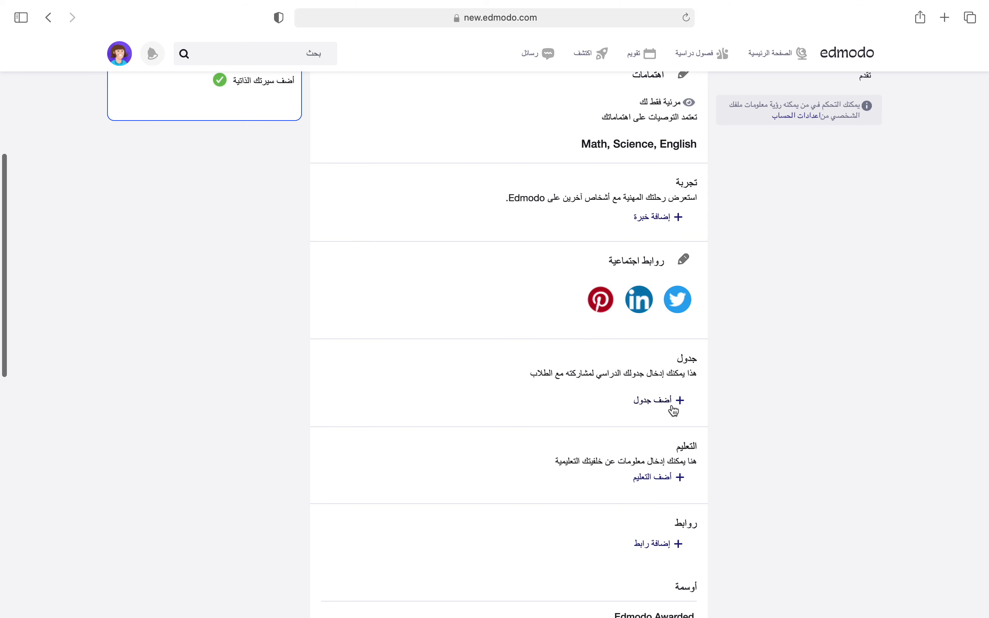
left_click(656, 406)
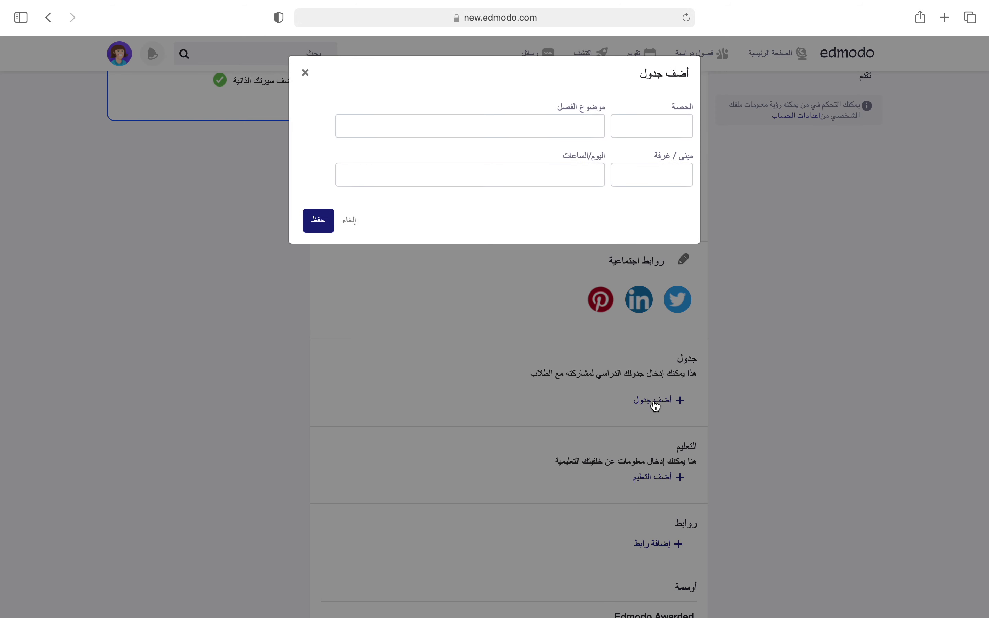
left_click(621, 124)
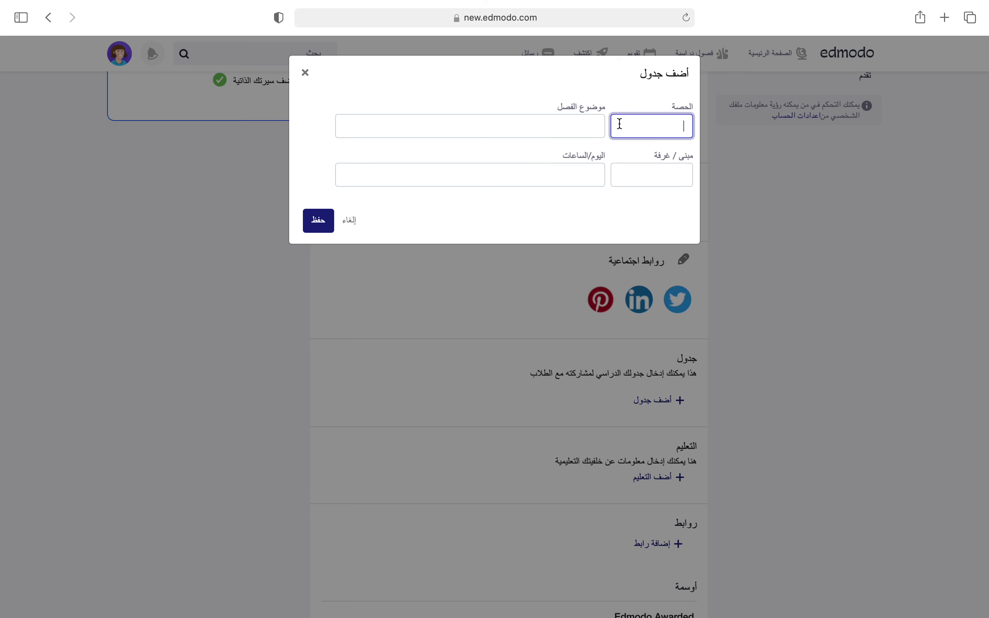
left_click(579, 116)
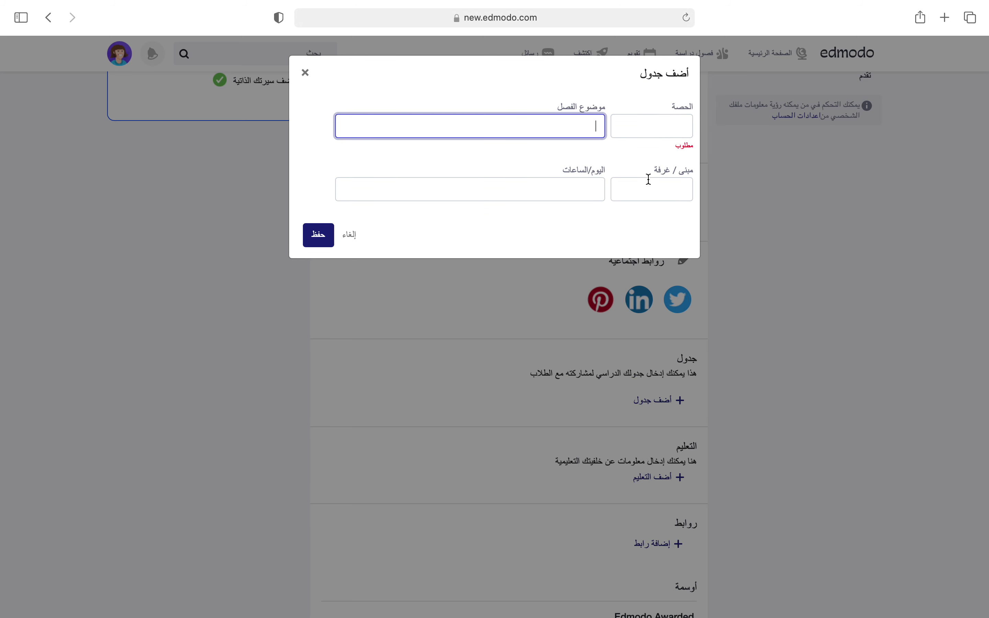
left_click(351, 237)
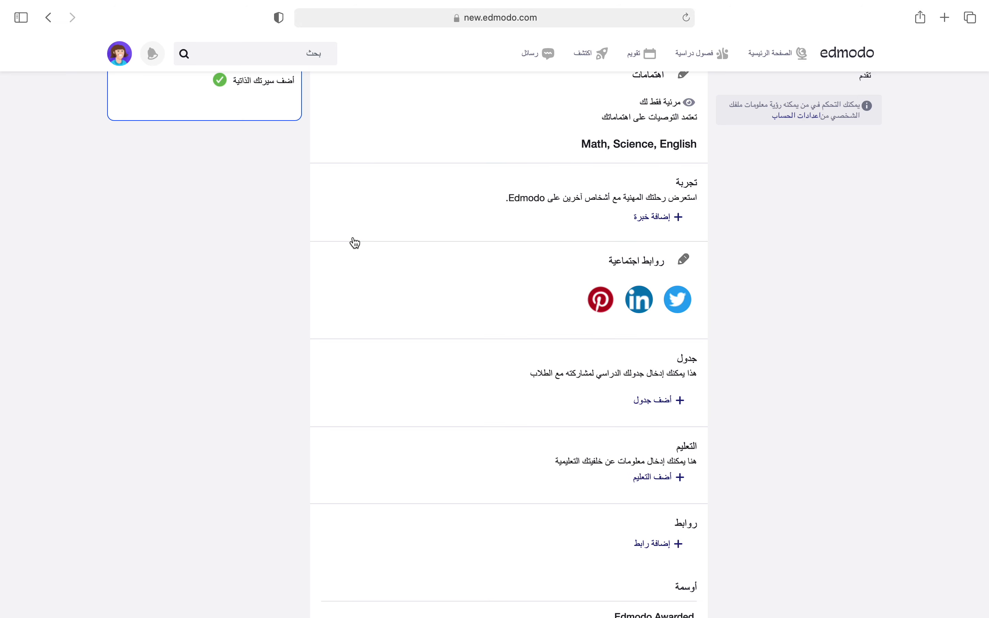
Step: Review the link type options and Link URL field of the add-link form (إضافة رابط), and cancel it
left_click(668, 548)
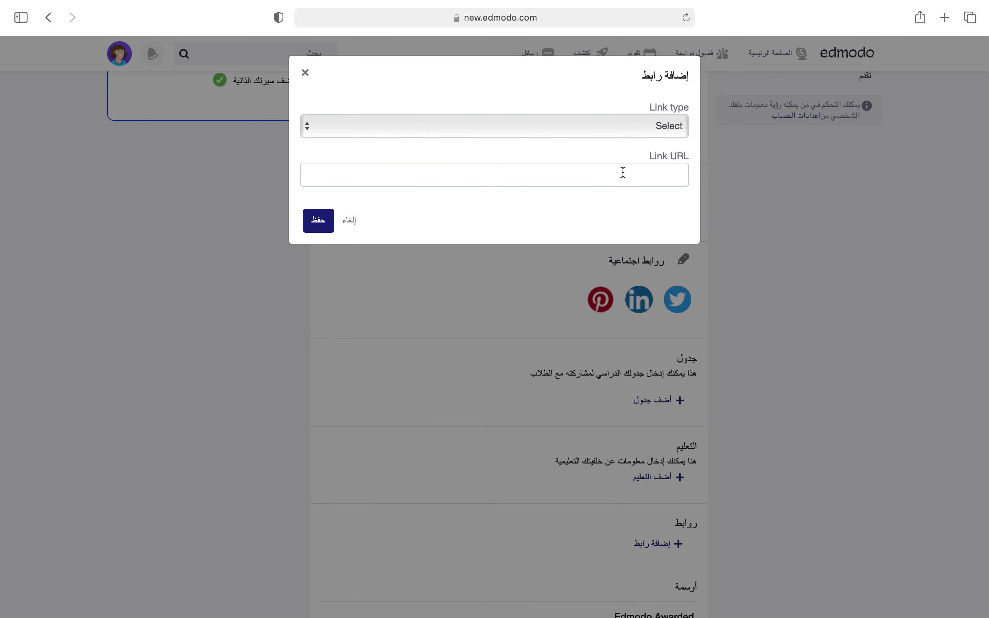
left_click(625, 125)
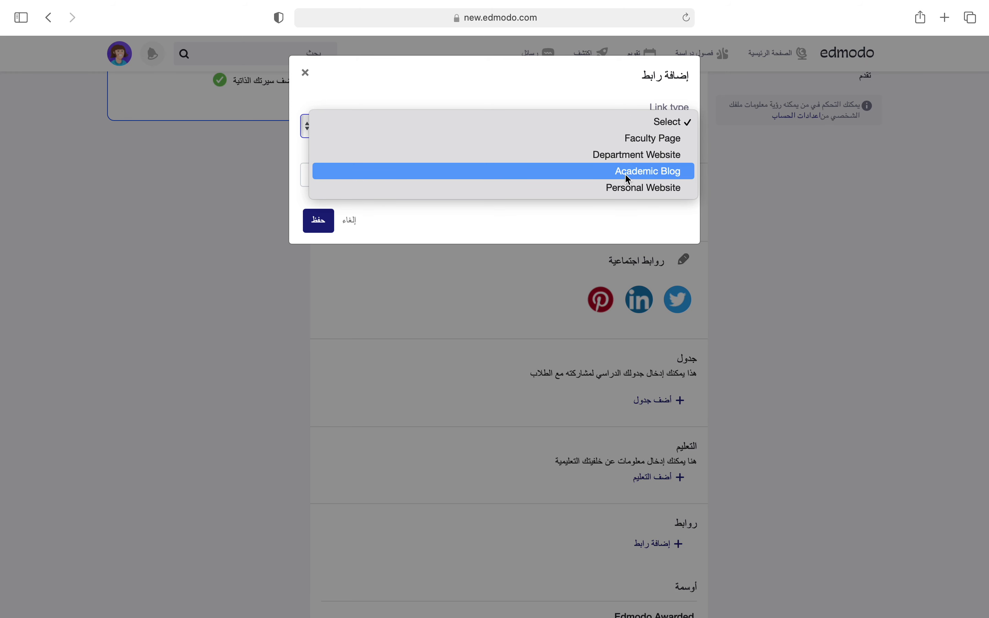
left_click(620, 216)
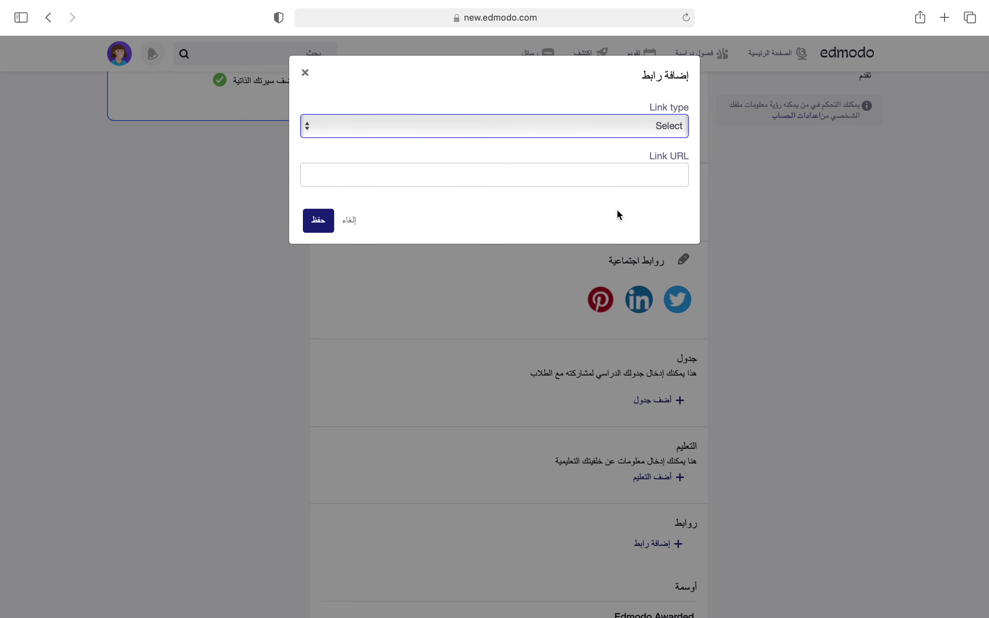
left_click(606, 181)
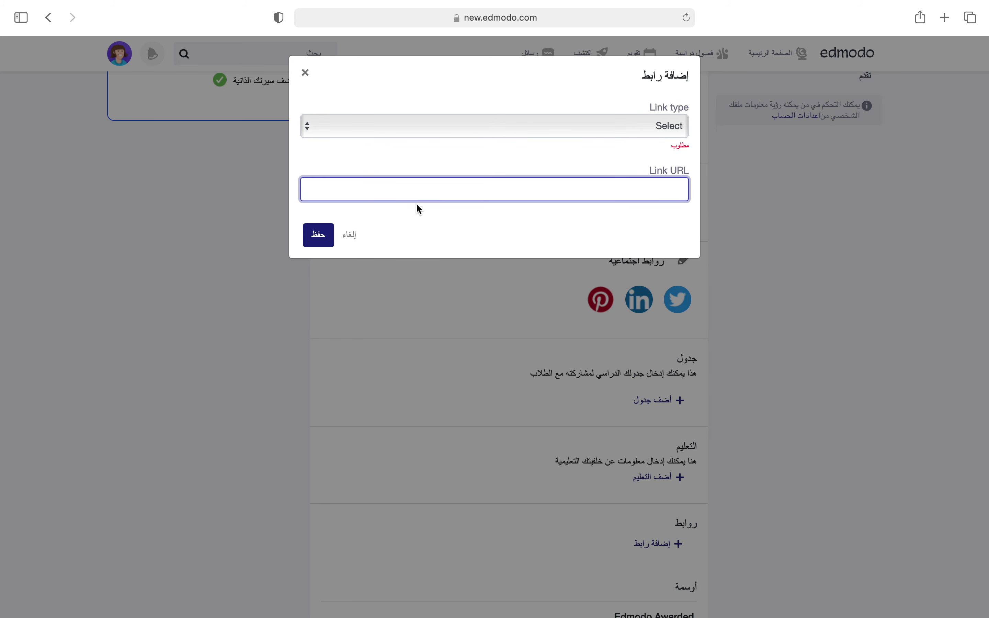
left_click(353, 235)
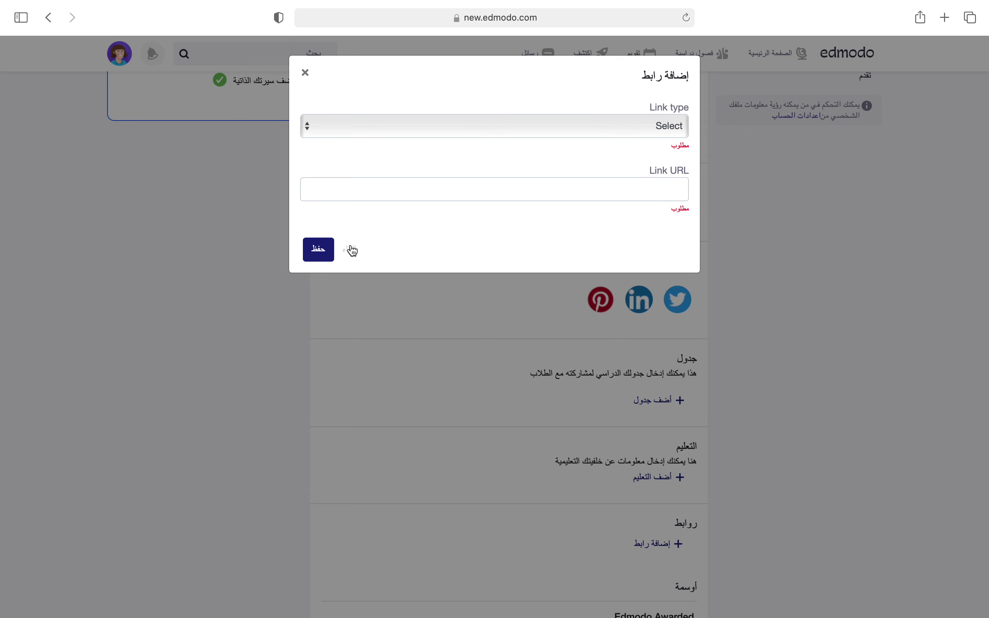
left_click(352, 250)
Step: Open the posts section (منشورات) of the teacher's profile
scroll(802, 212, "up", 5)
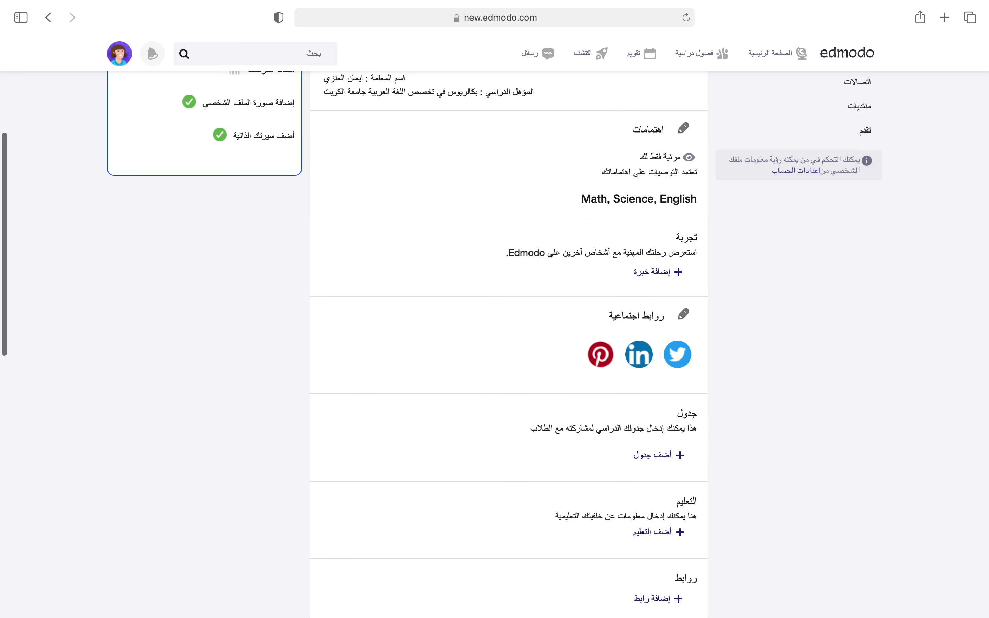
scroll(826, 204, "up", 3)
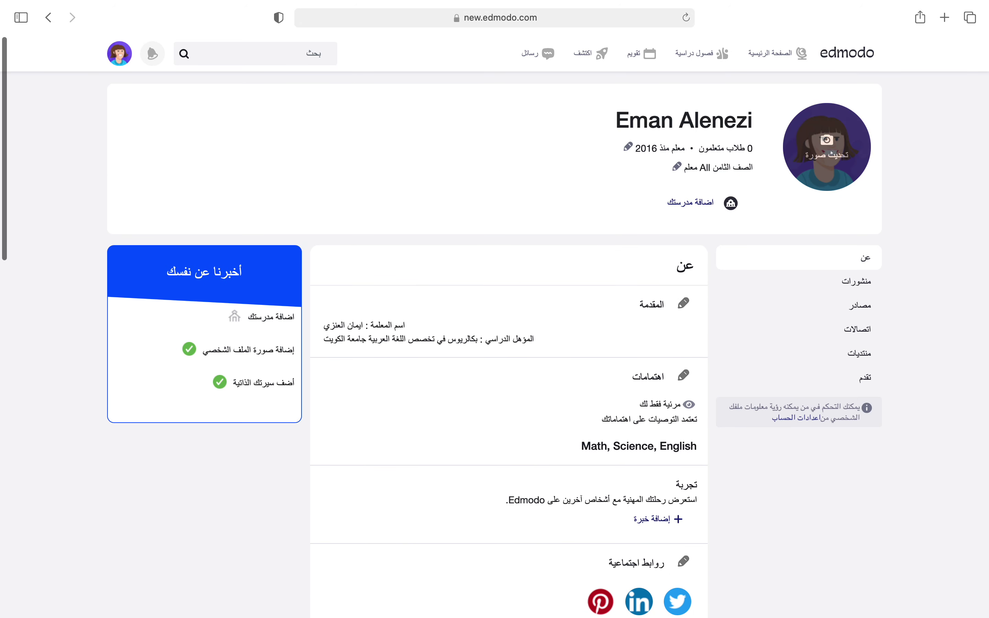
left_click(844, 290)
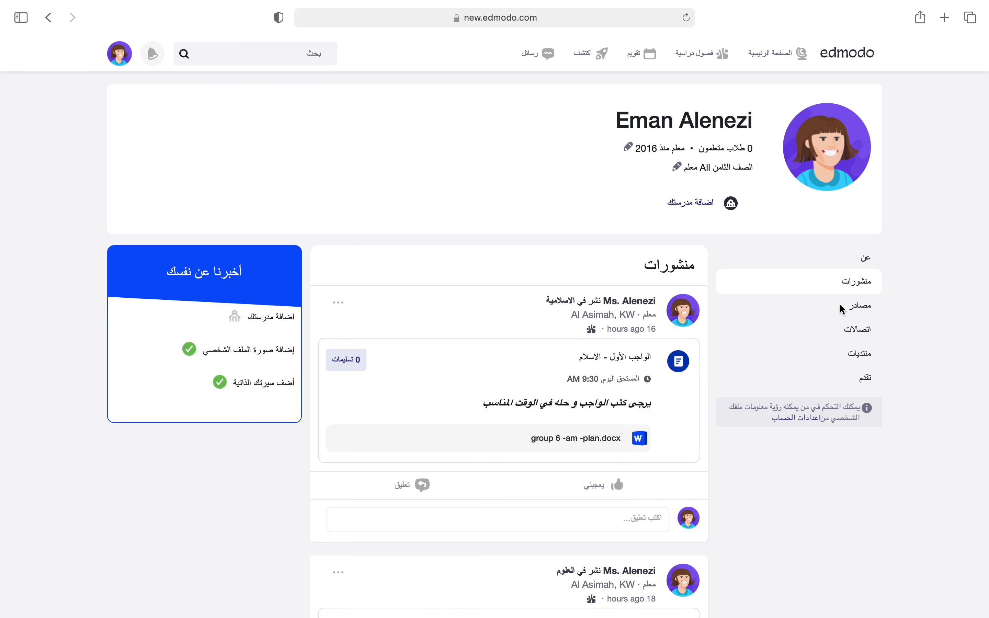
Step: View the resources (مصادر), connections (اتصالات), communities (منتديات) and progress (تقدم) sections of the teacher's profile
left_click(842, 305)
left_click(846, 336)
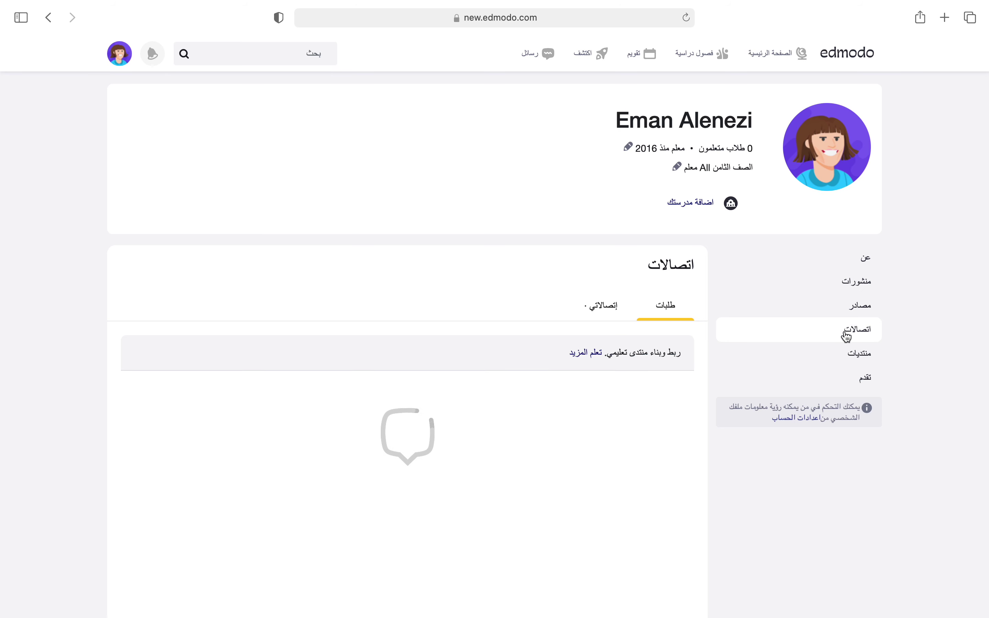
left_click(849, 361)
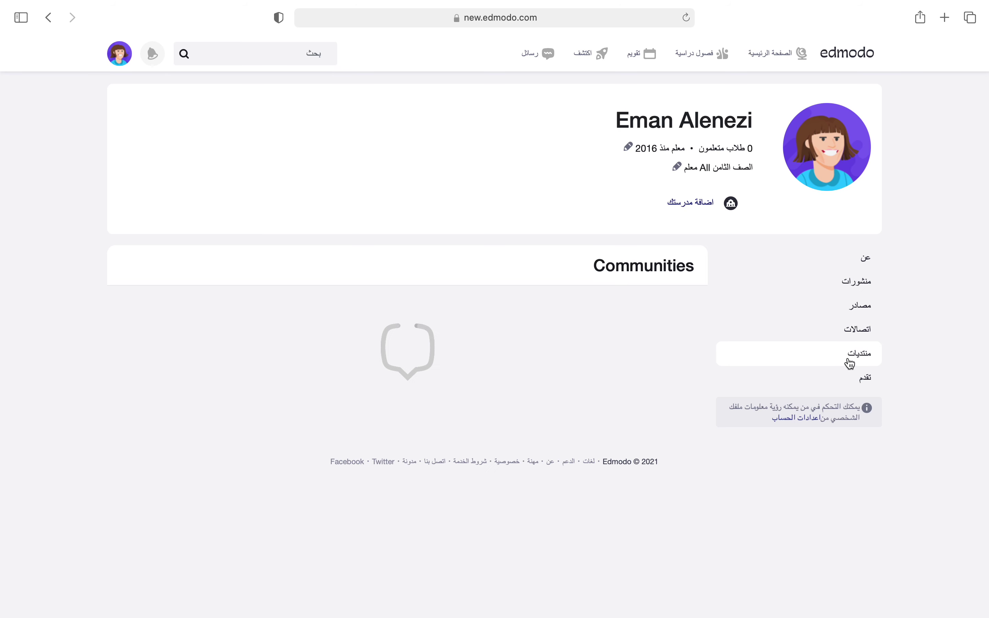
left_click(856, 380)
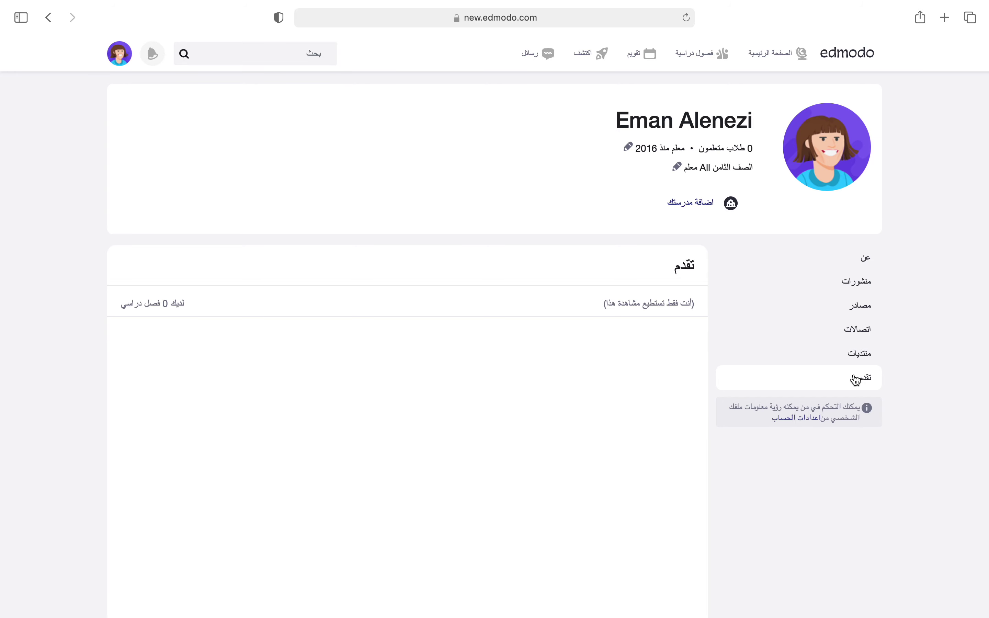
Step: Start a new class from the home page, name it الاجتماعيات and set its grade to الصف الثامن
left_click(785, 55)
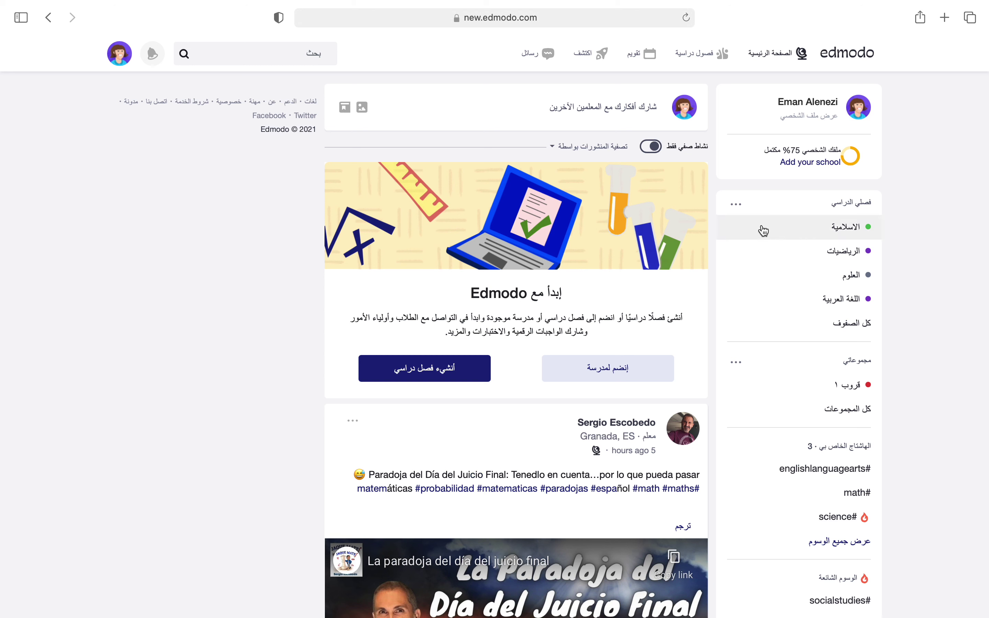
left_click(737, 212)
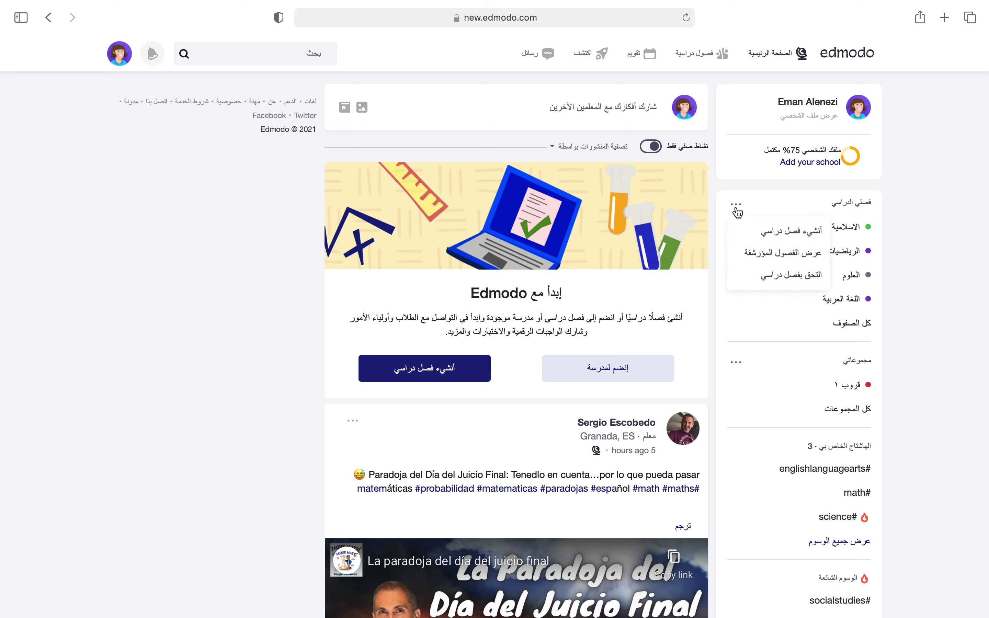
left_click(772, 236)
left_click(661, 119)
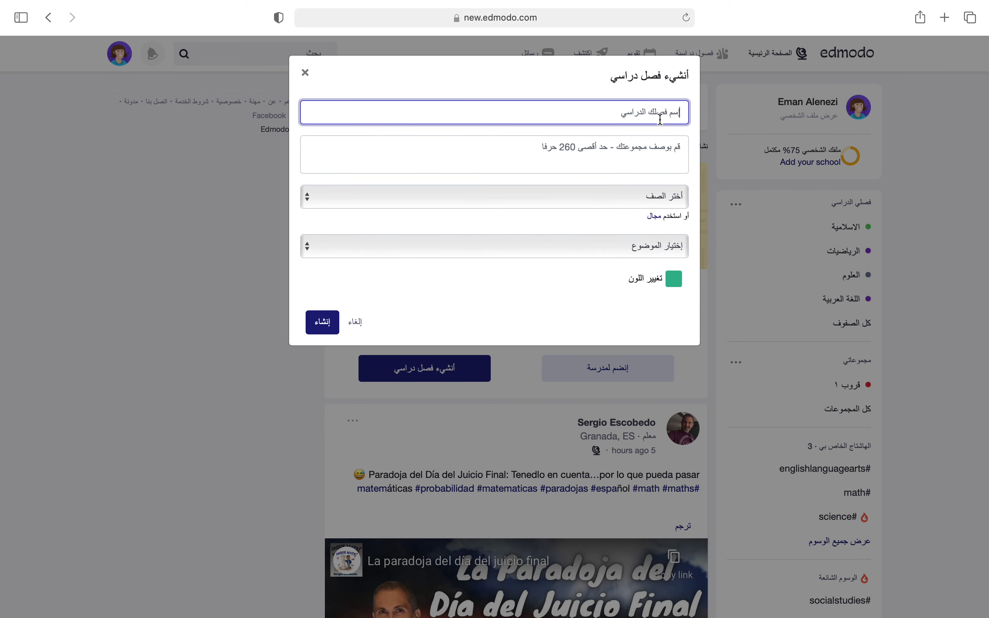
type("ال")
left_click(666, 156)
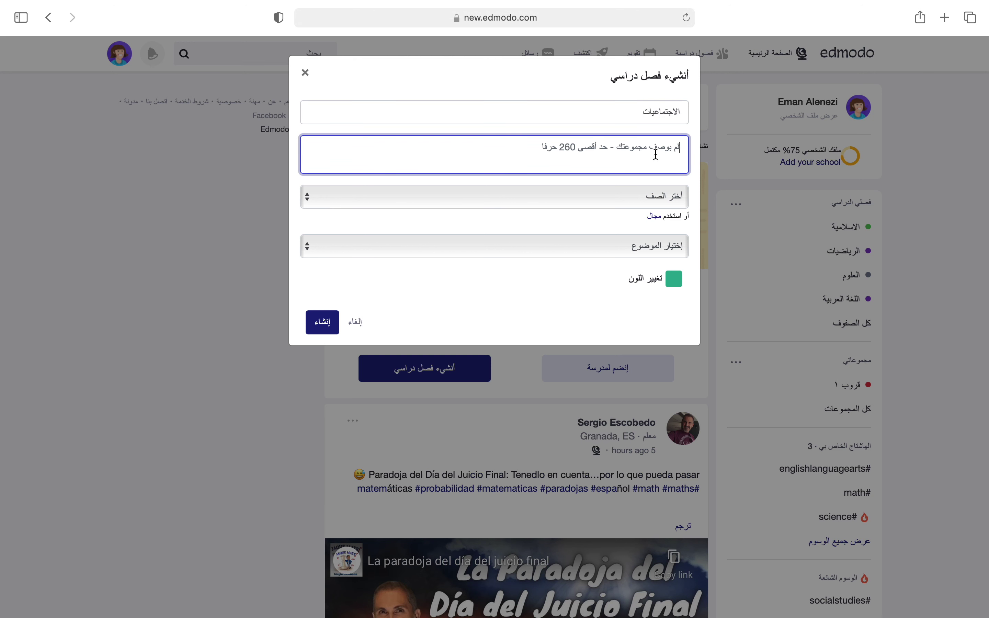
left_click(656, 195)
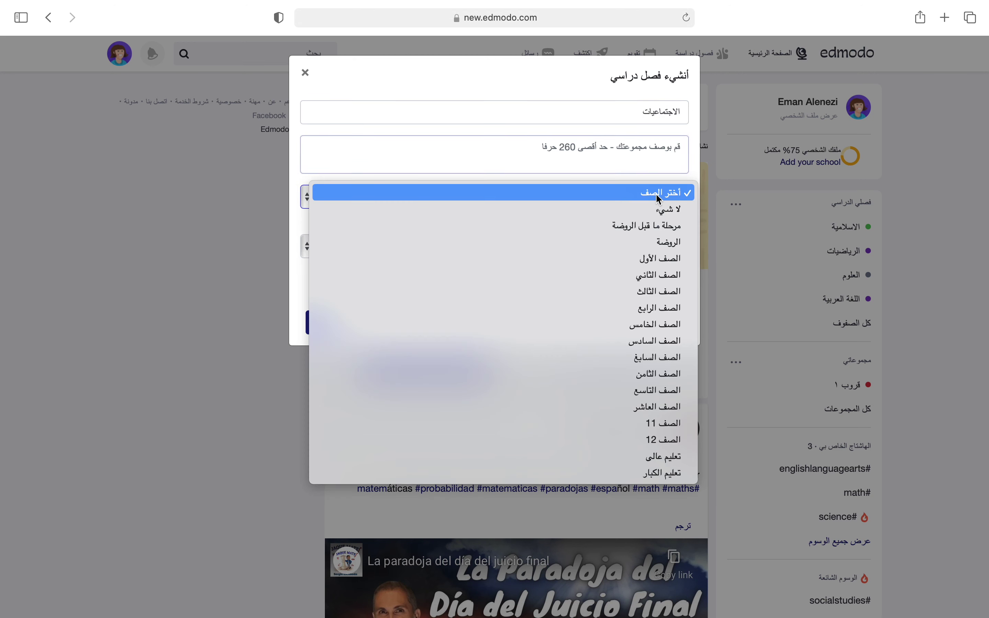
left_click(649, 374)
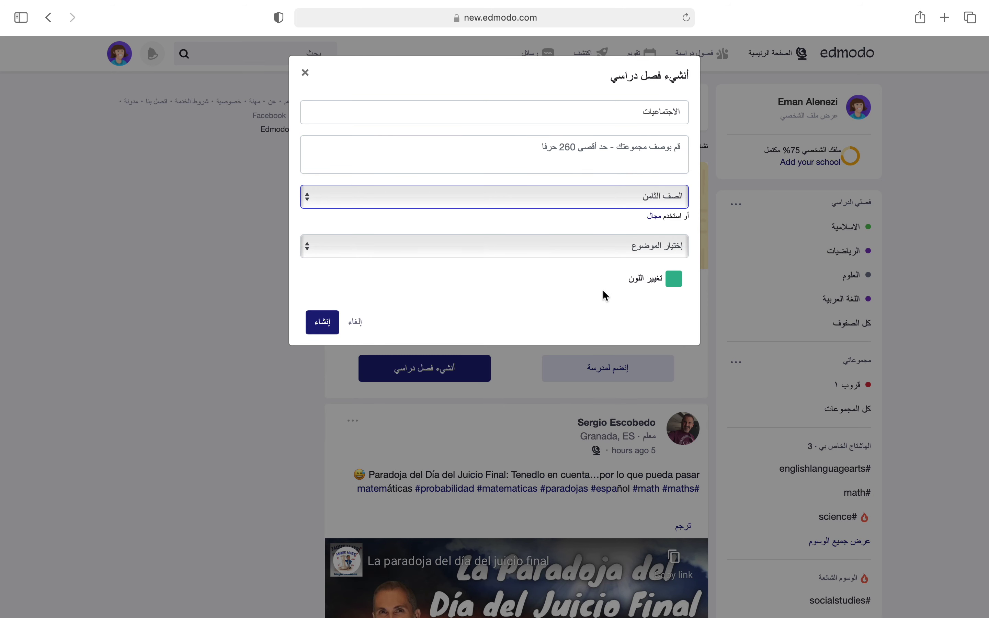
Step: Set the new class's subject to الكل and its sub-subject to متنوعة
left_click(588, 248)
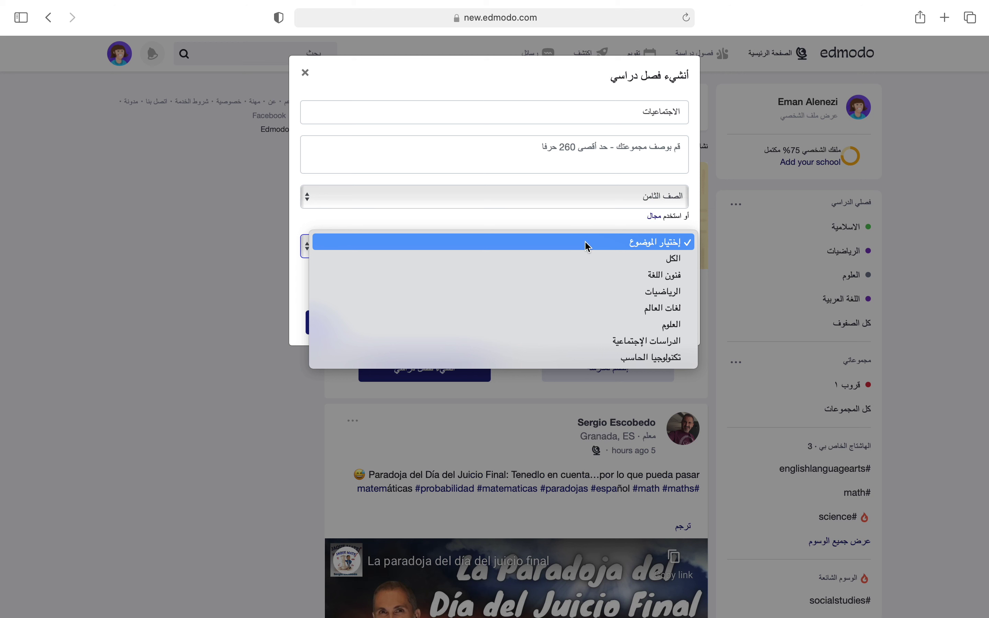
left_click(617, 258)
left_click(651, 282)
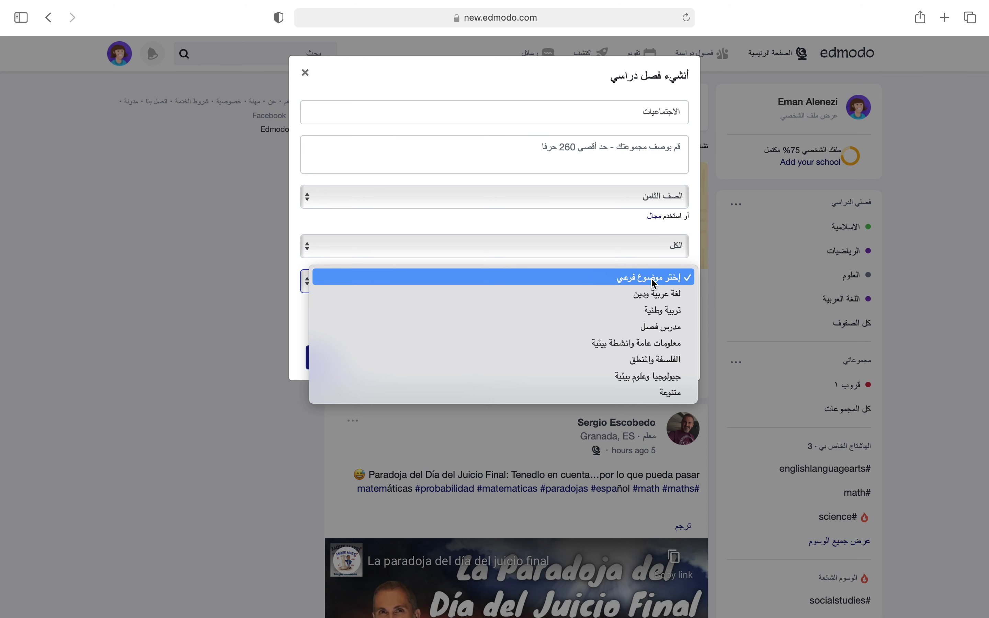
left_click(652, 280)
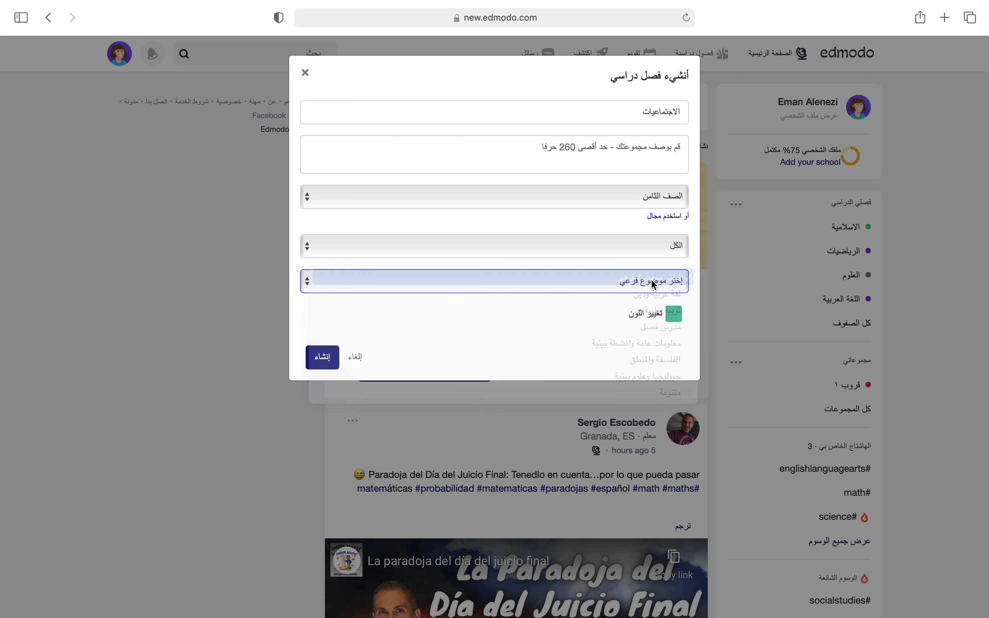
left_click(647, 279)
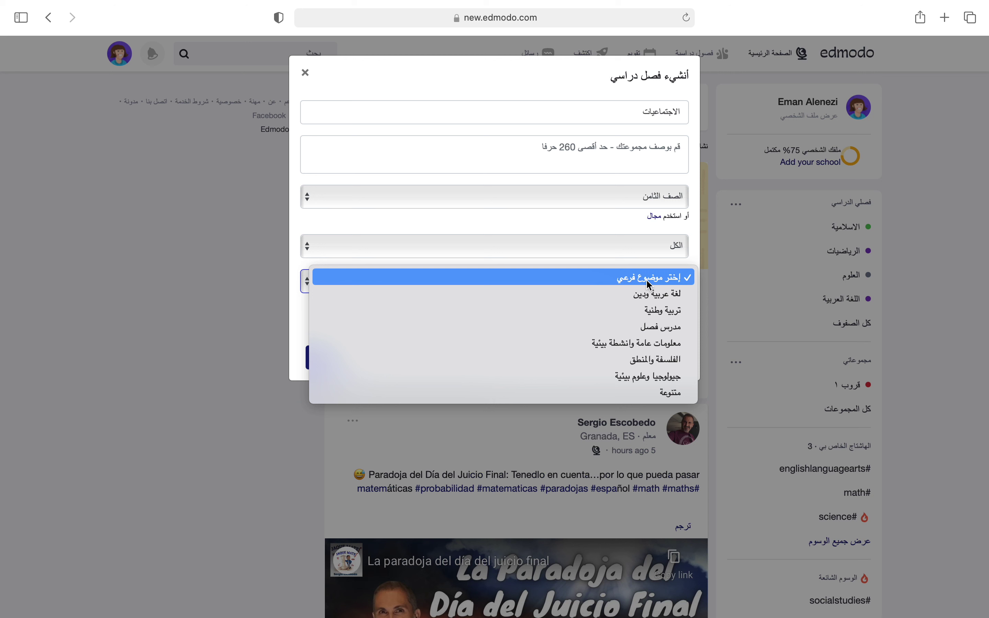
left_click(662, 394)
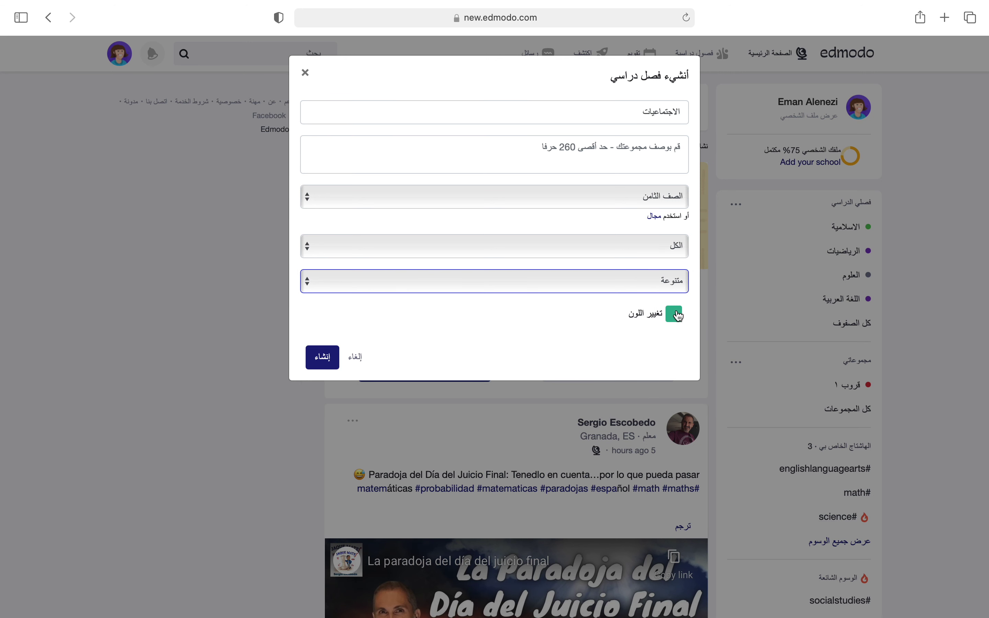
Step: Change the class colour to red and create the class
left_click(679, 316)
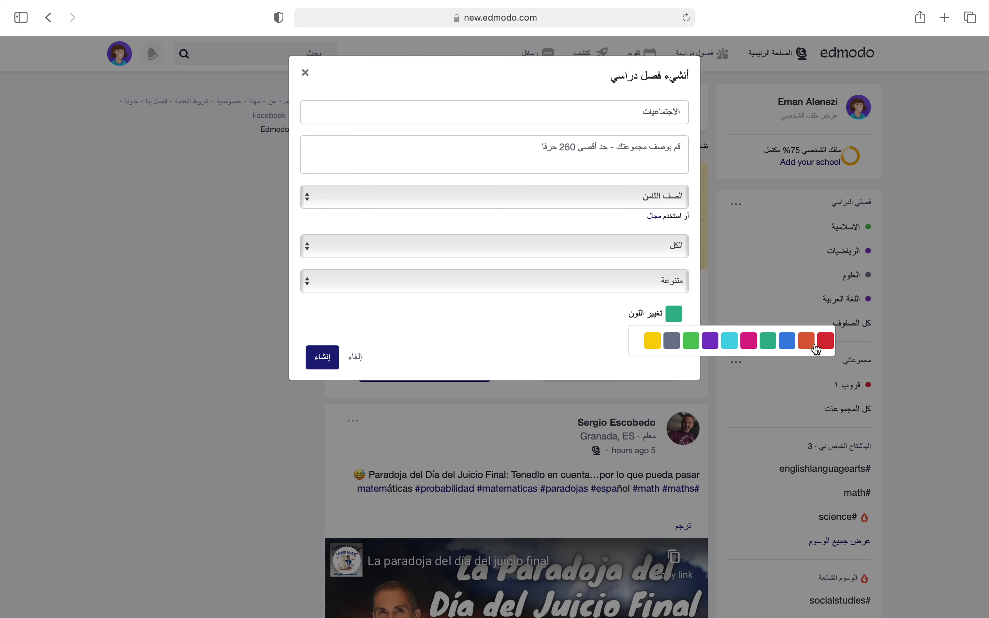
left_click(828, 343)
left_click(323, 358)
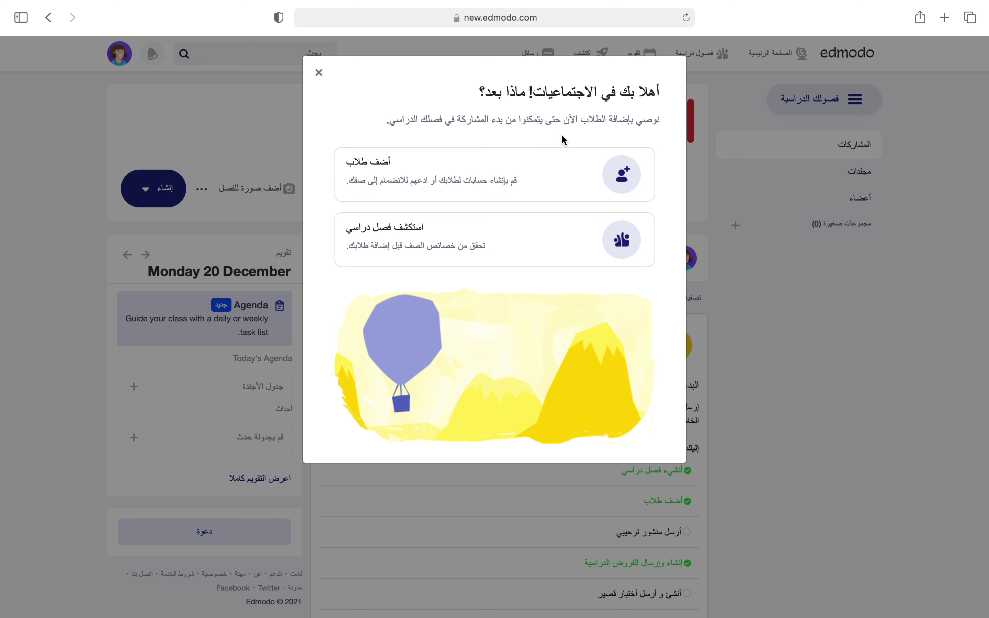
Step: Review the add-students page (أضف طلاب) of the new class and its first name, family name and e-mail fields
left_click(396, 174)
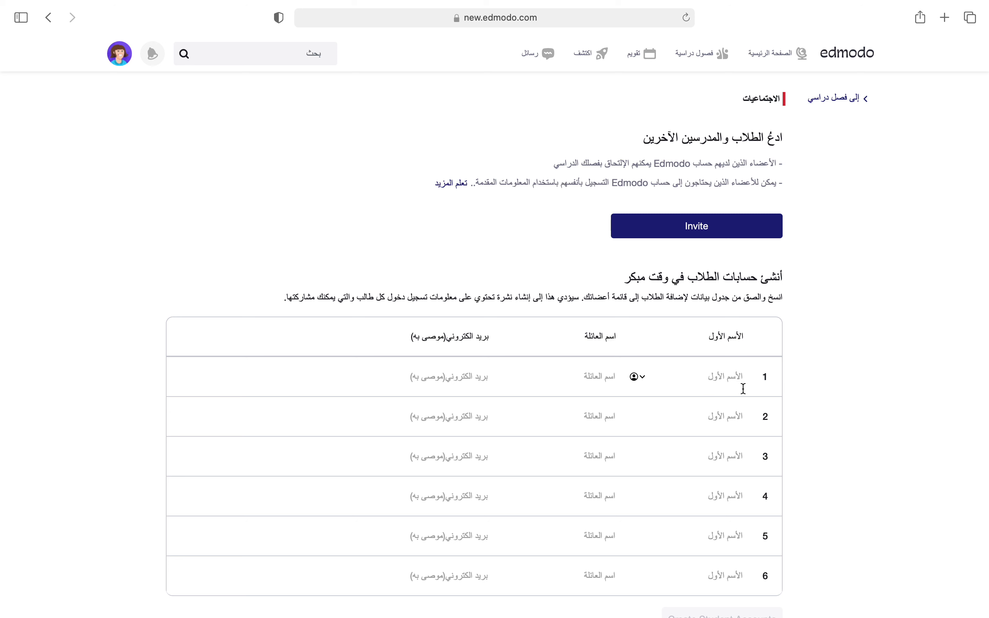
left_click(603, 376)
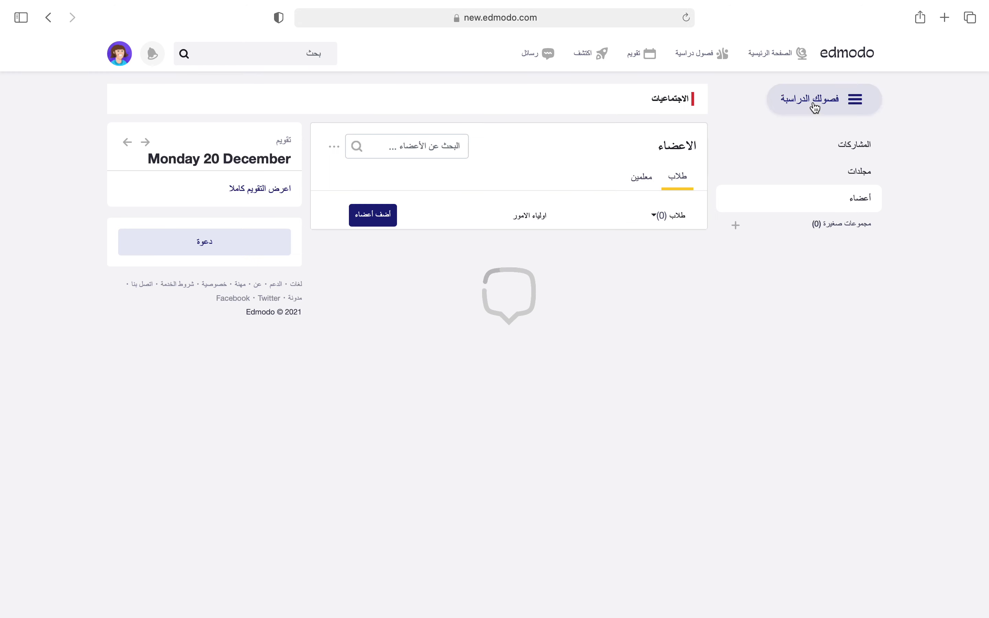
Step: Open the الاجتماعيات class from the list of classes (فصولك الدراسية)
left_click(814, 102)
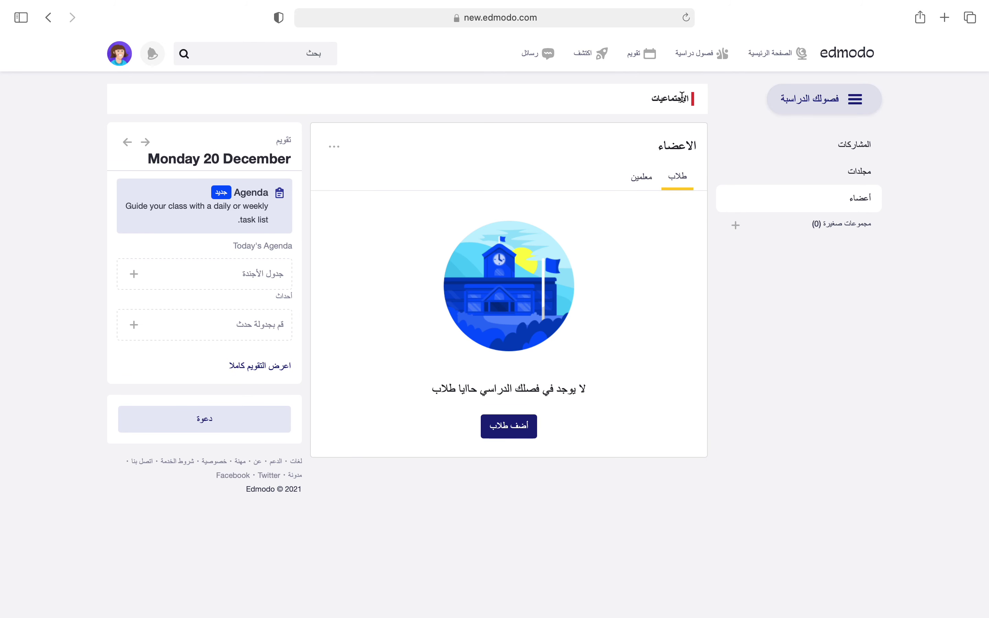
left_click(809, 103)
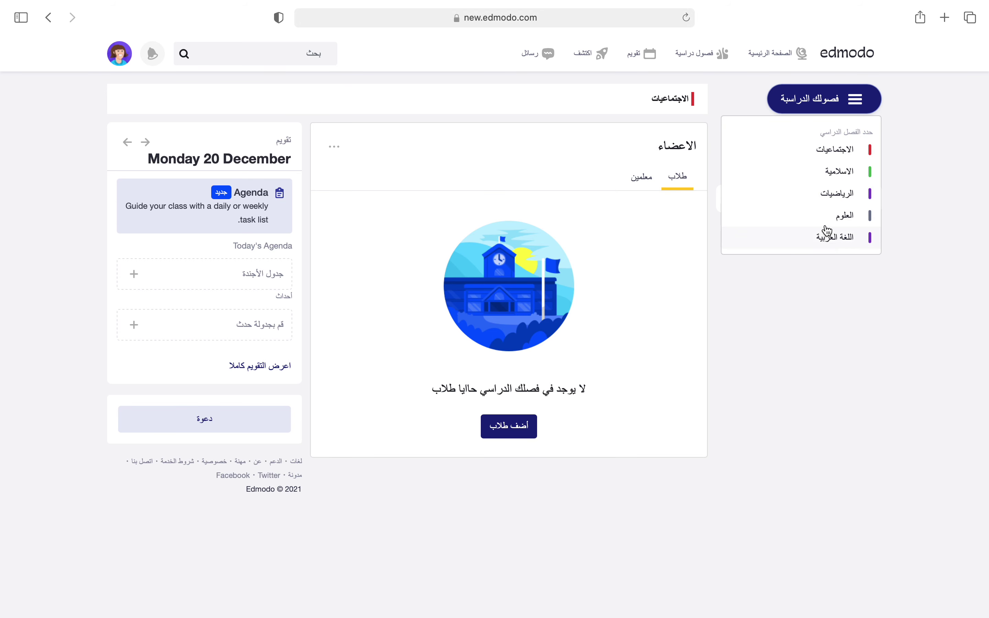
left_click(813, 158)
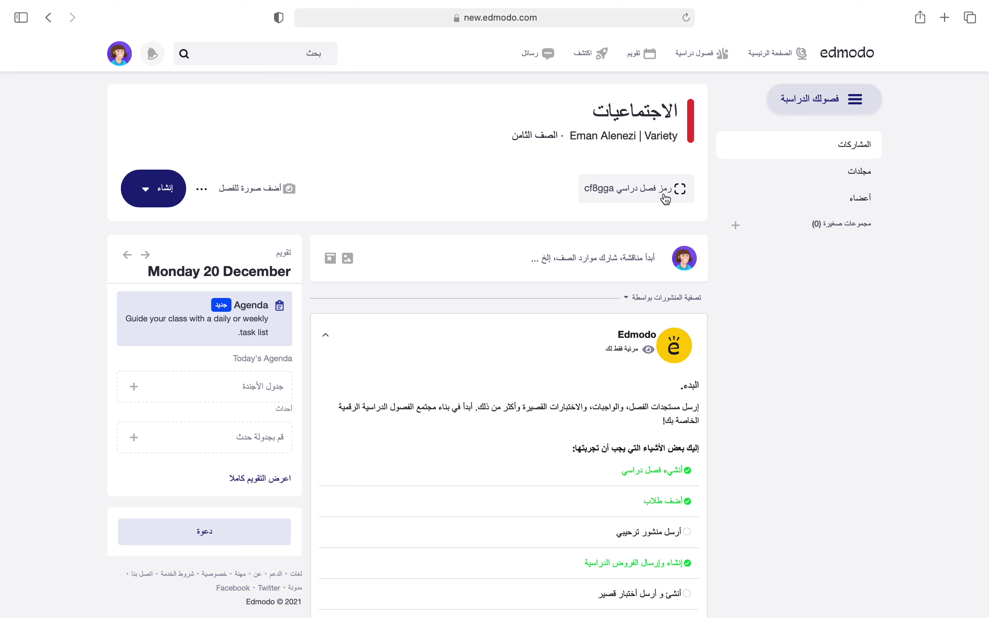
Step: Review the class code, Share a PDF and e-mail options for inviting people to الاجتماعيات, and cancel the invitation
left_click(632, 199)
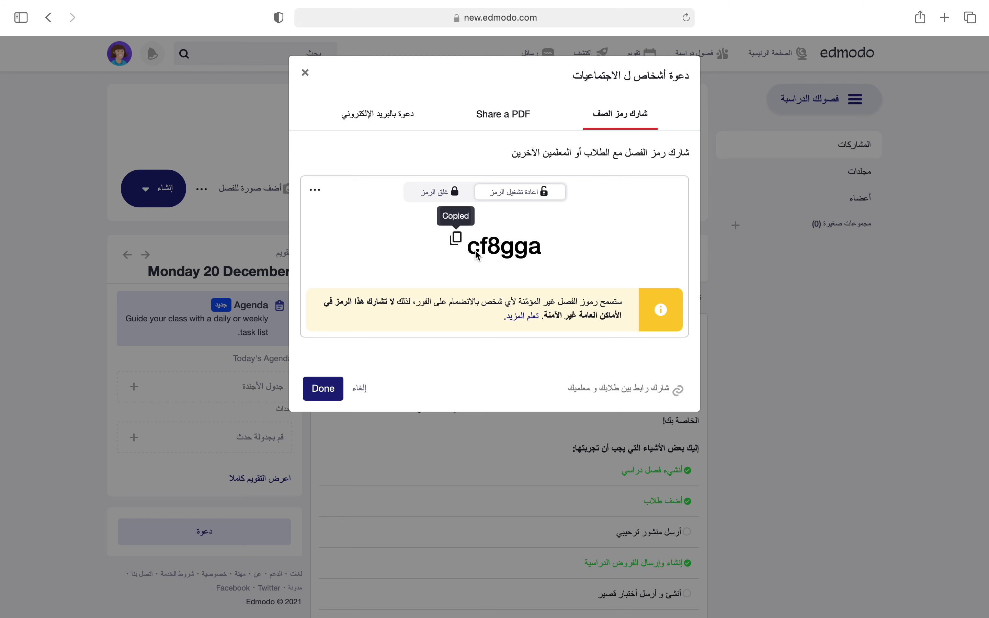
left_click(494, 129)
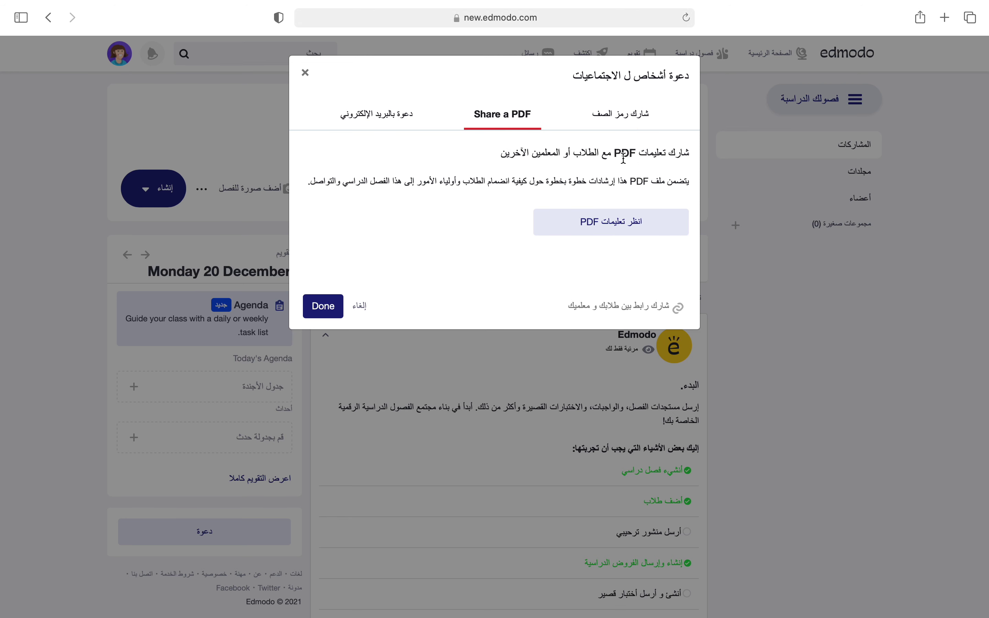
left_click(365, 126)
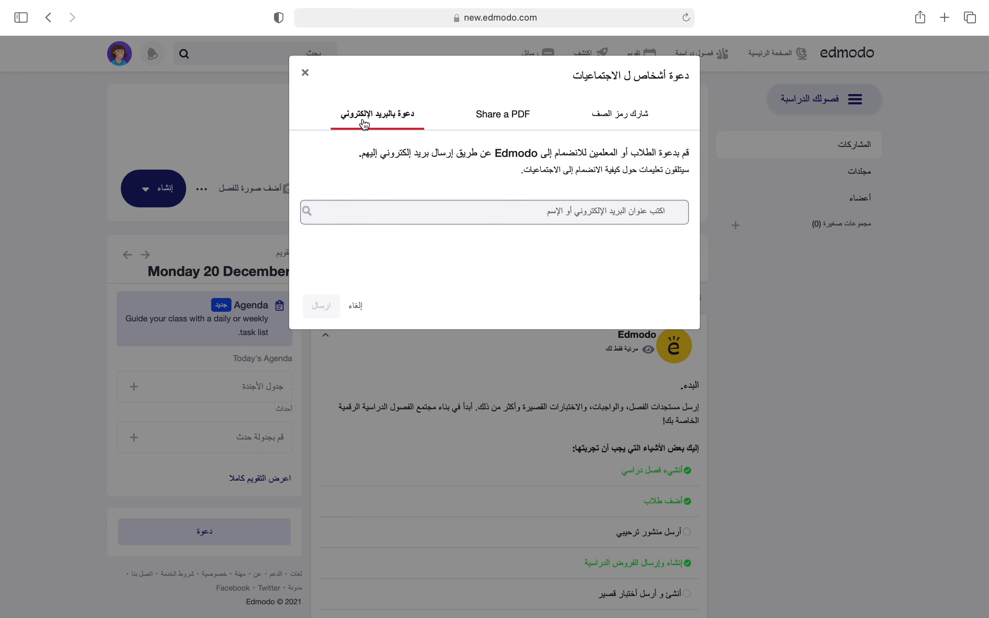
left_click(357, 307)
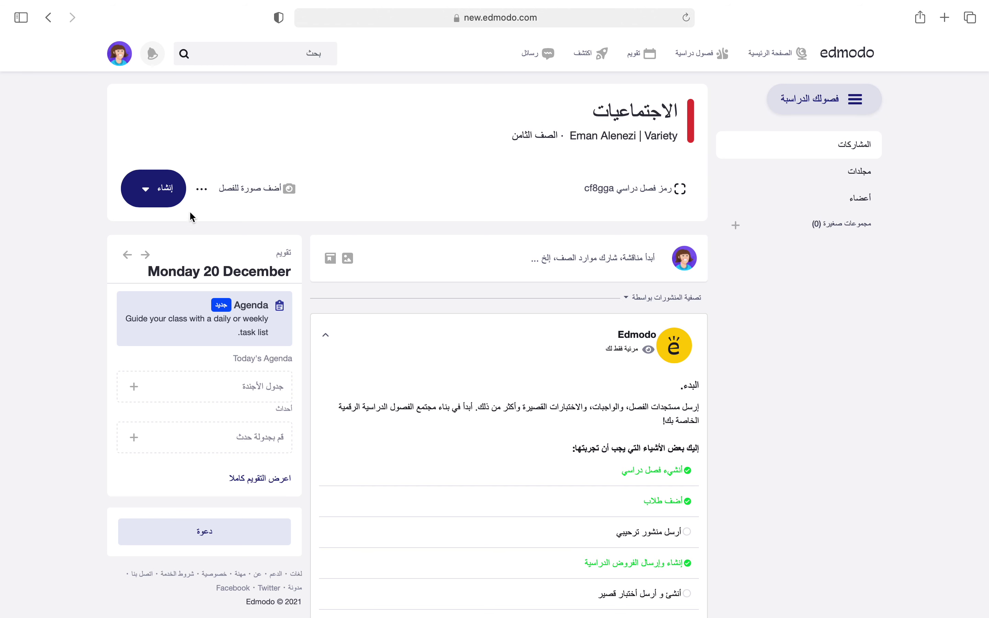
Step: Upload 4267.jpg_wh860.jpg from the Downloads folder as the class picture and save it
left_click(278, 200)
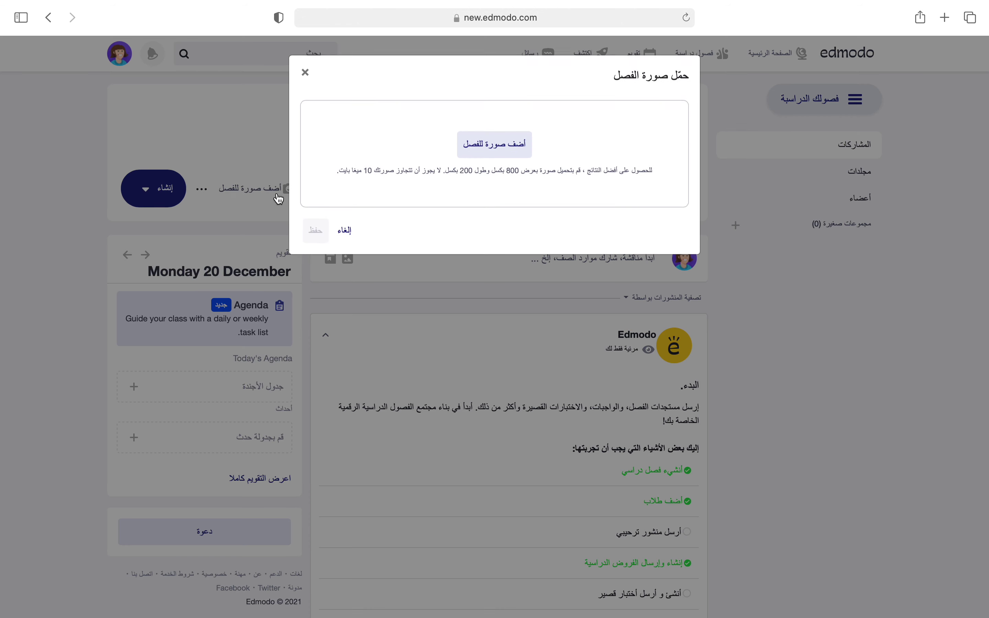
left_click(461, 158)
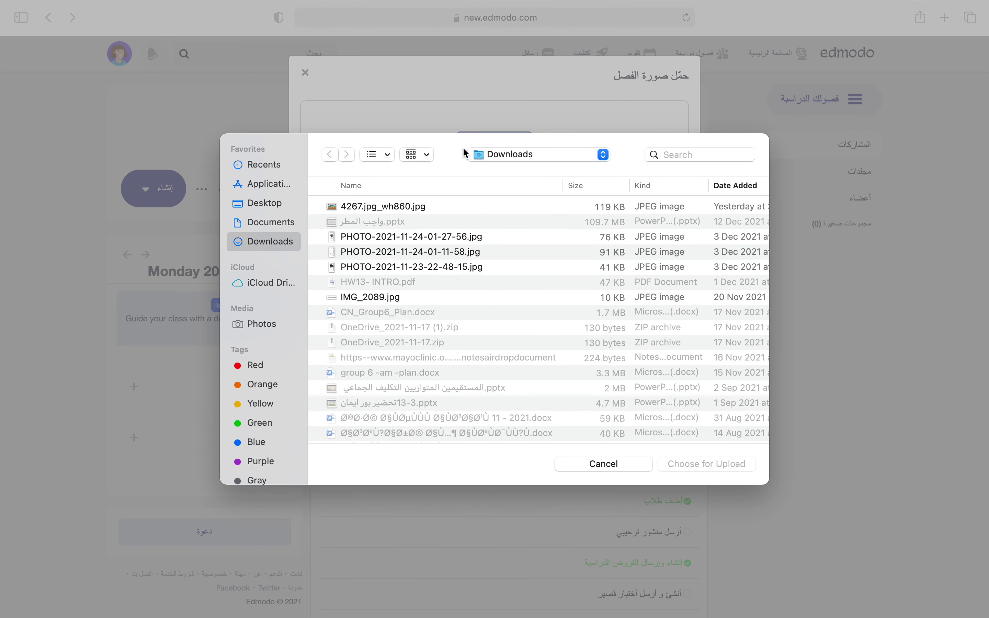
left_click(436, 208)
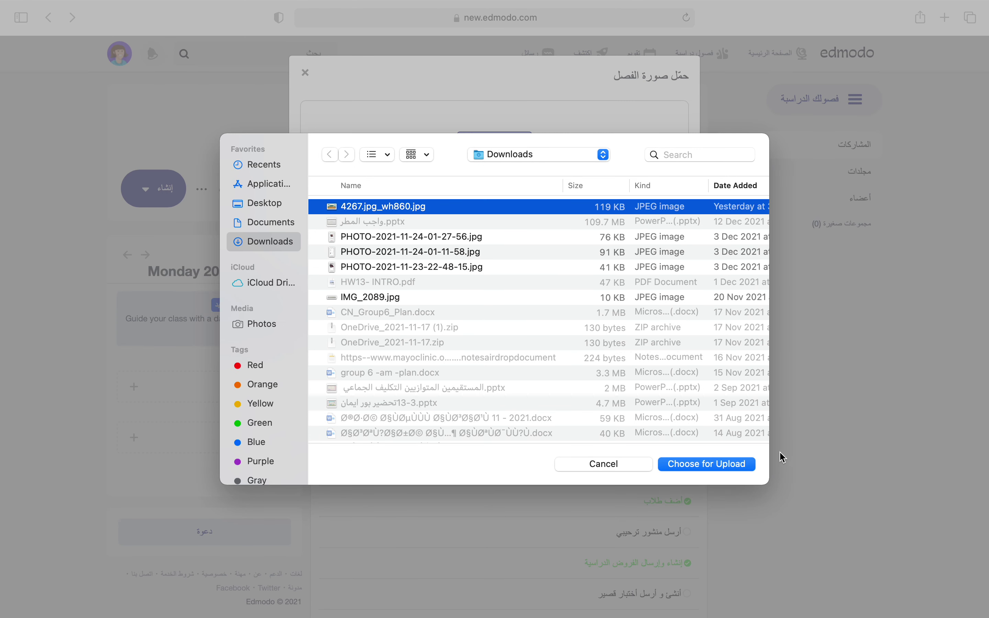
left_click(680, 470)
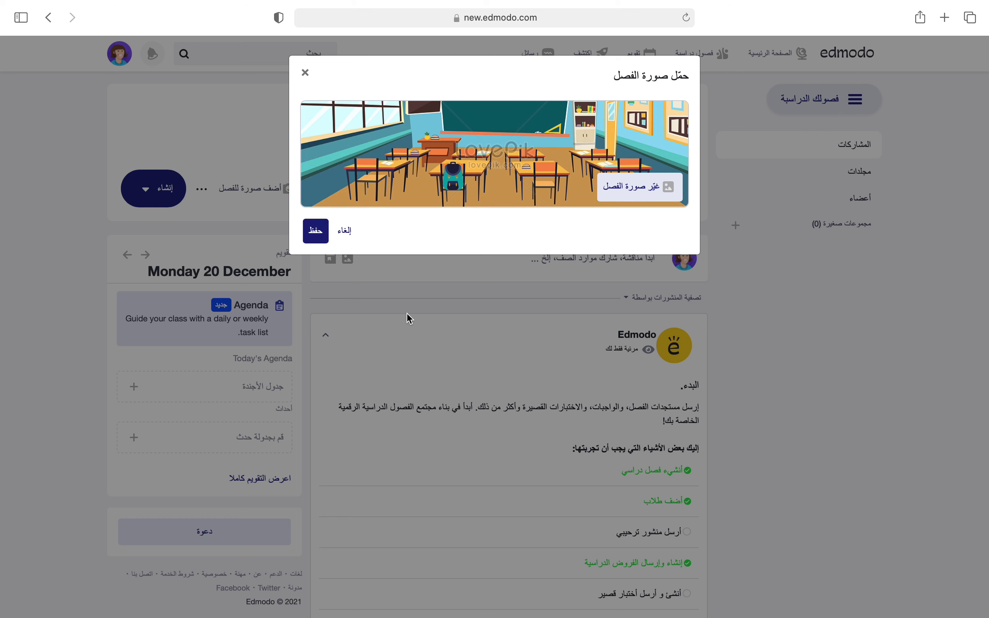
left_click(316, 236)
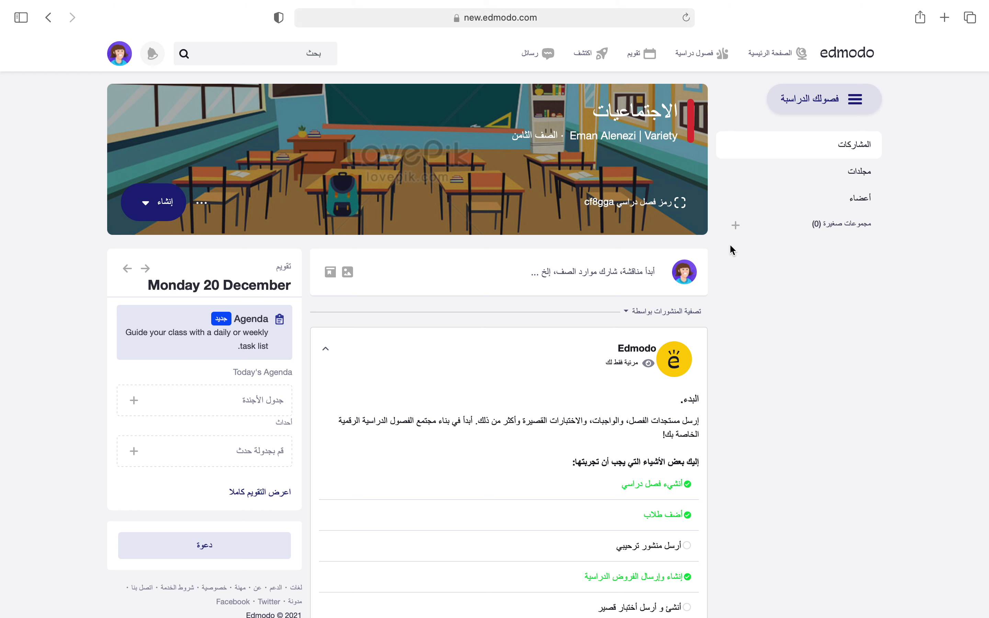
Step: Review the class's additional options, including the join link, activity updates, picture and colour settings
left_click(209, 208)
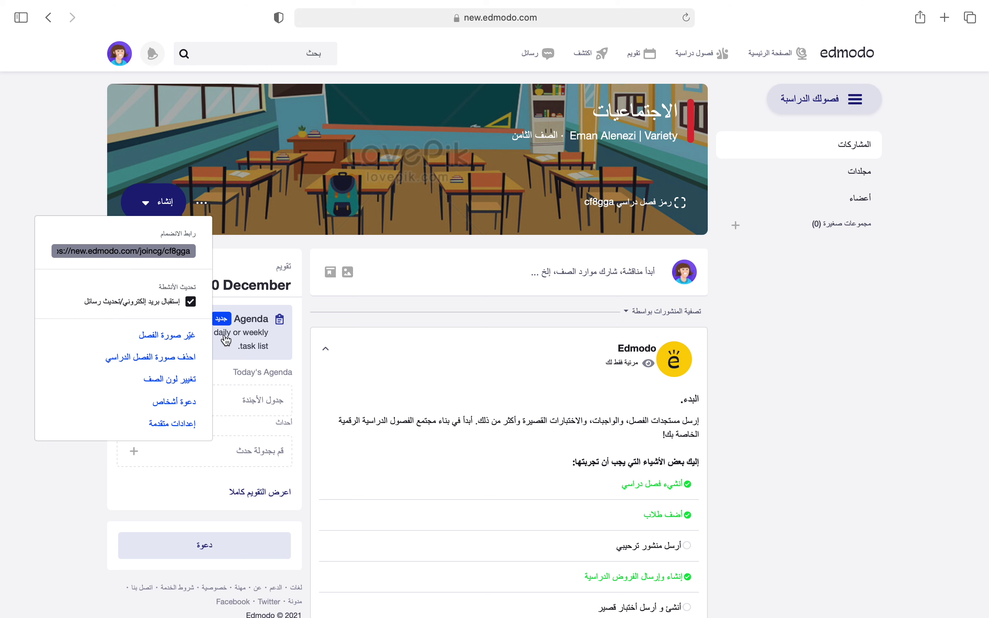
left_click(222, 213)
left_click(207, 207)
Step: Review the class's advanced settings, including title, grade level, subject, course and description, and close them without saving
left_click(188, 425)
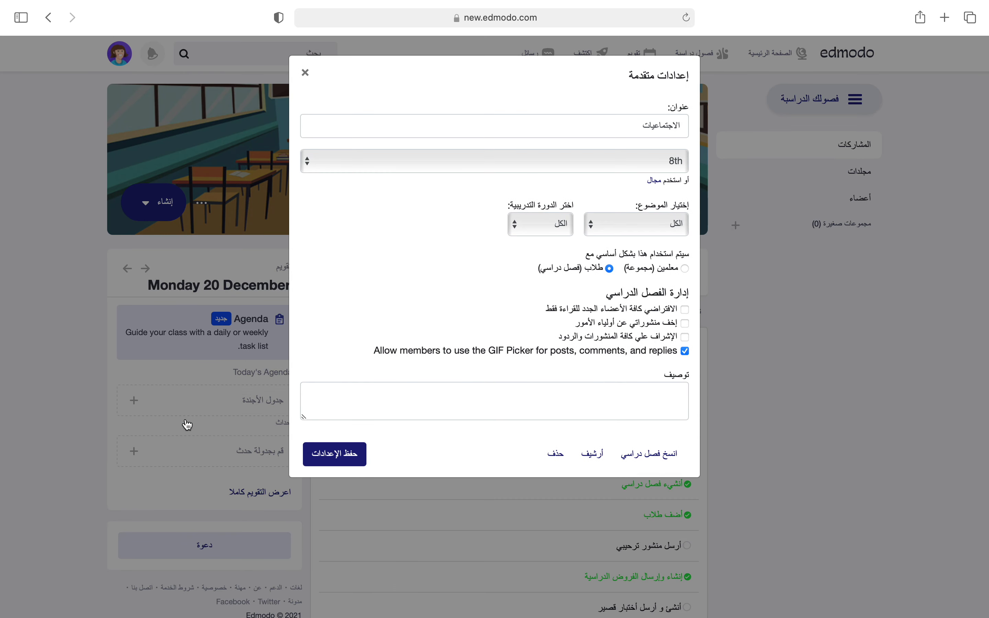
left_click(617, 131)
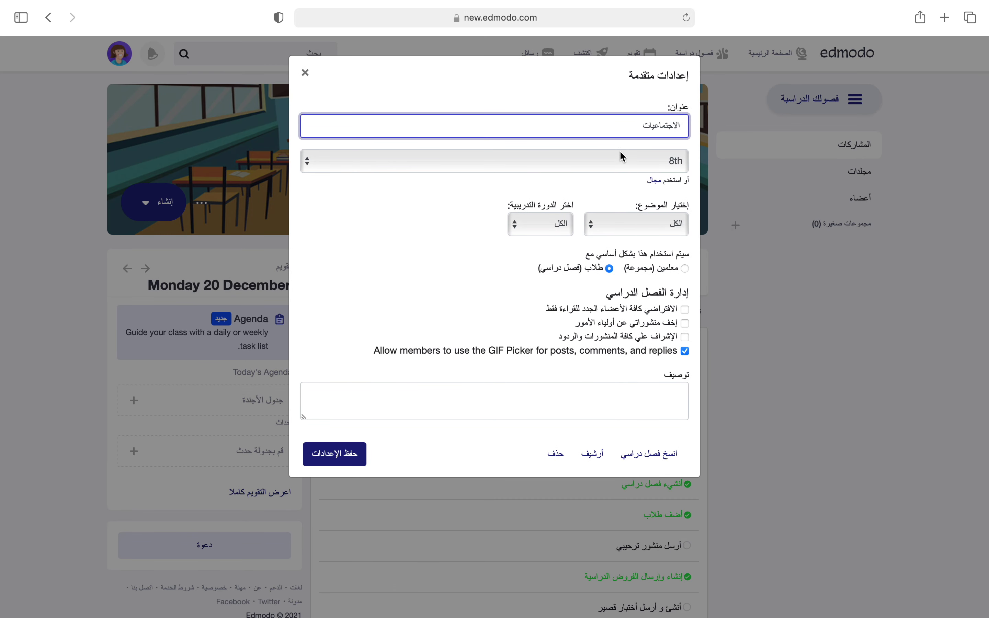
left_click(623, 159)
left_click(623, 158)
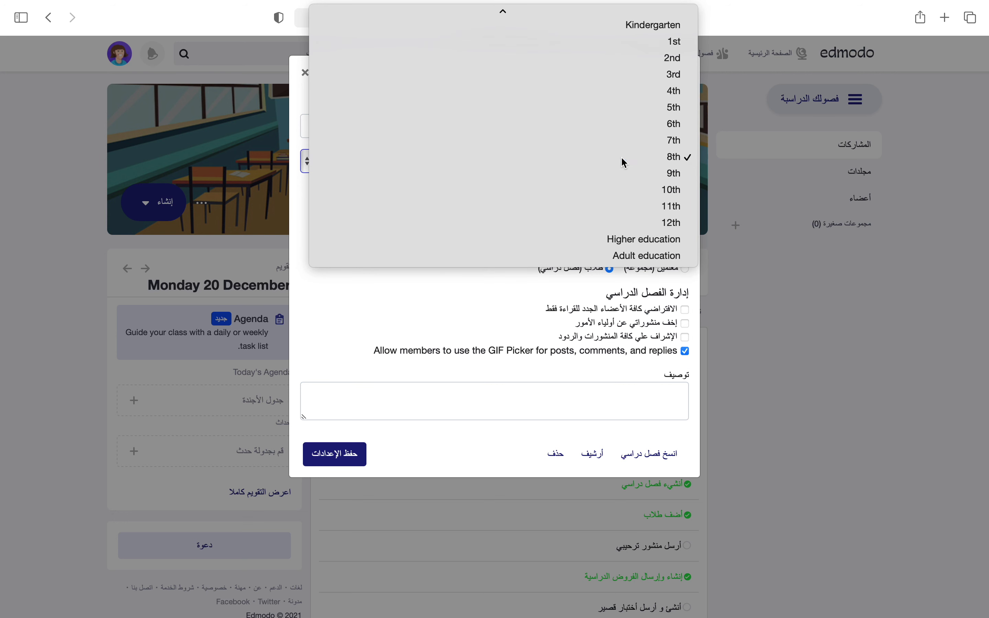
left_click(648, 224)
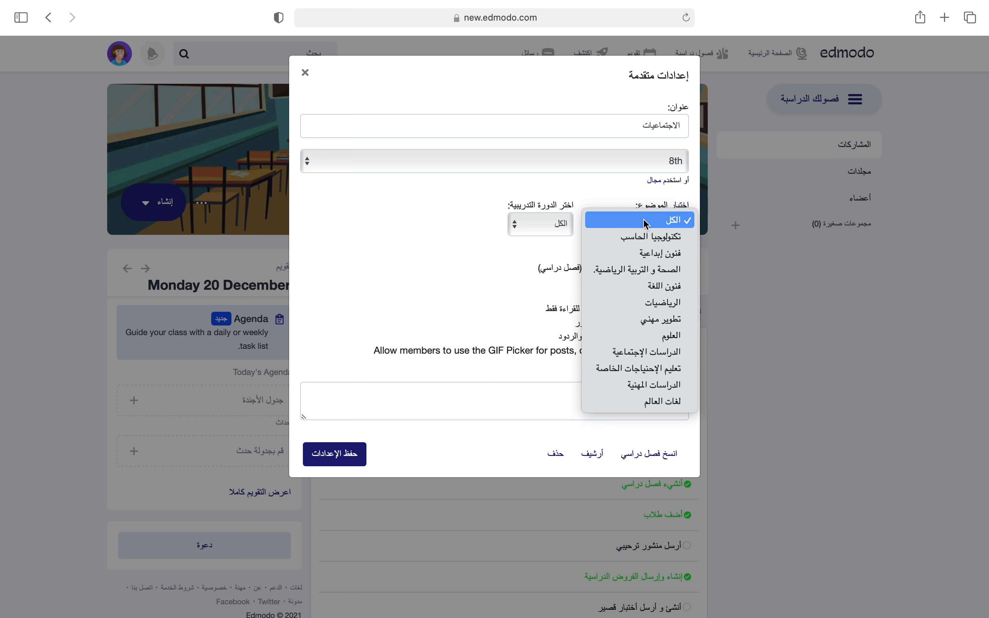
left_click(644, 219)
left_click(564, 224)
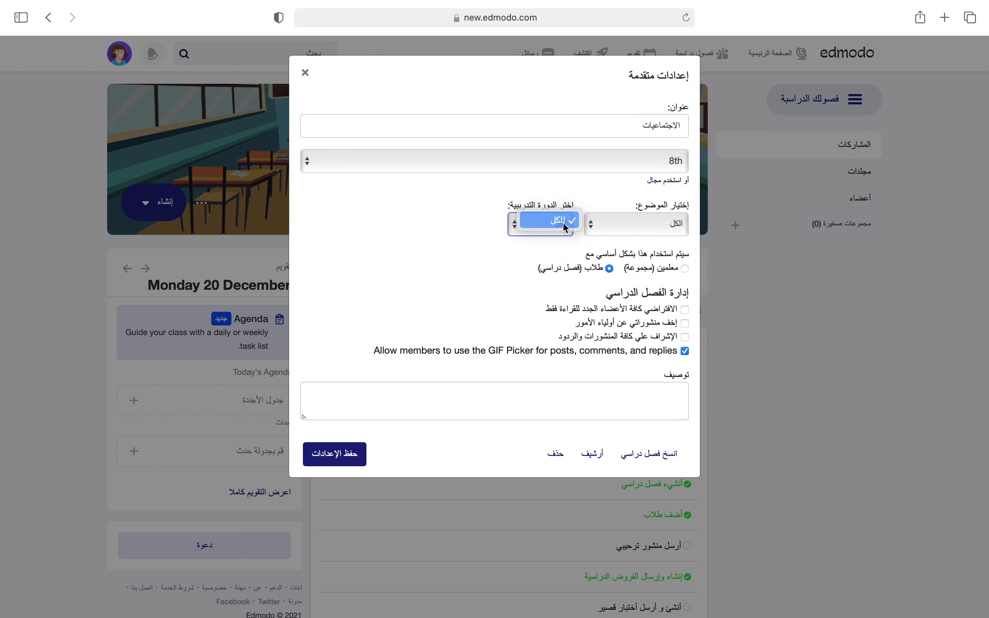
left_click(566, 225)
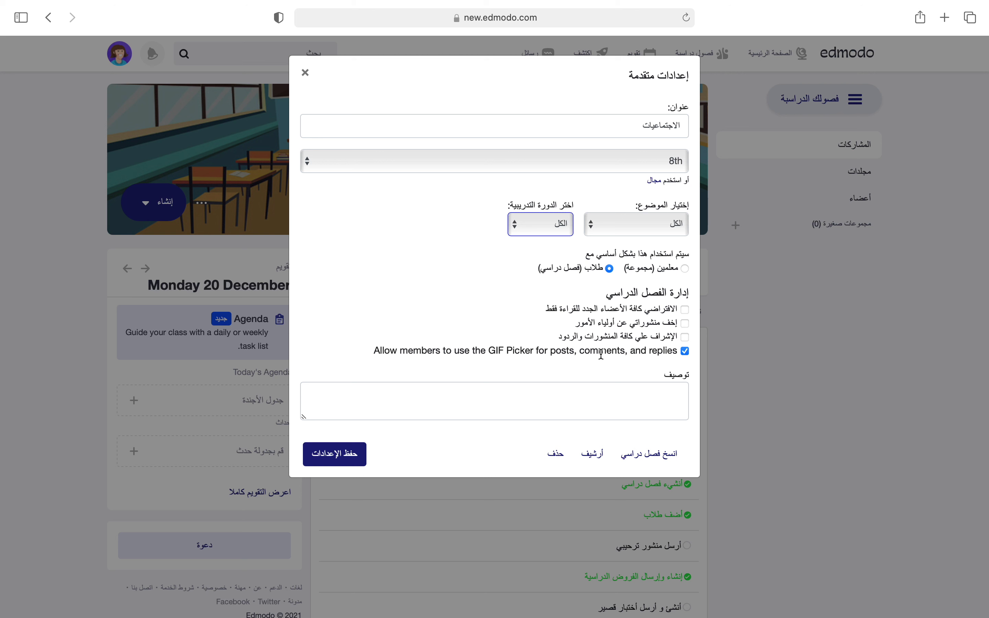
left_click(618, 393)
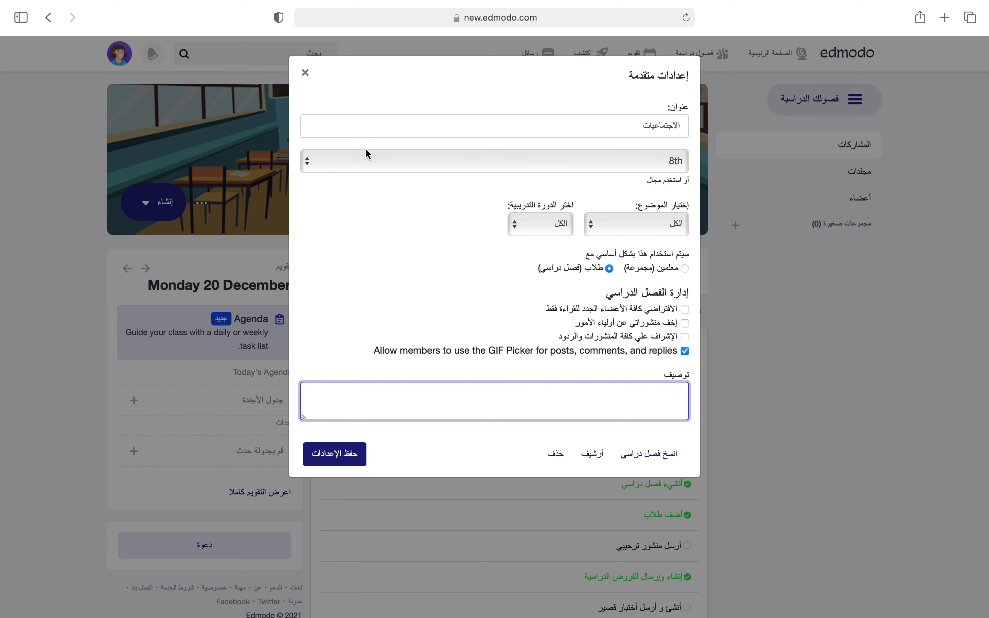
left_click(307, 75)
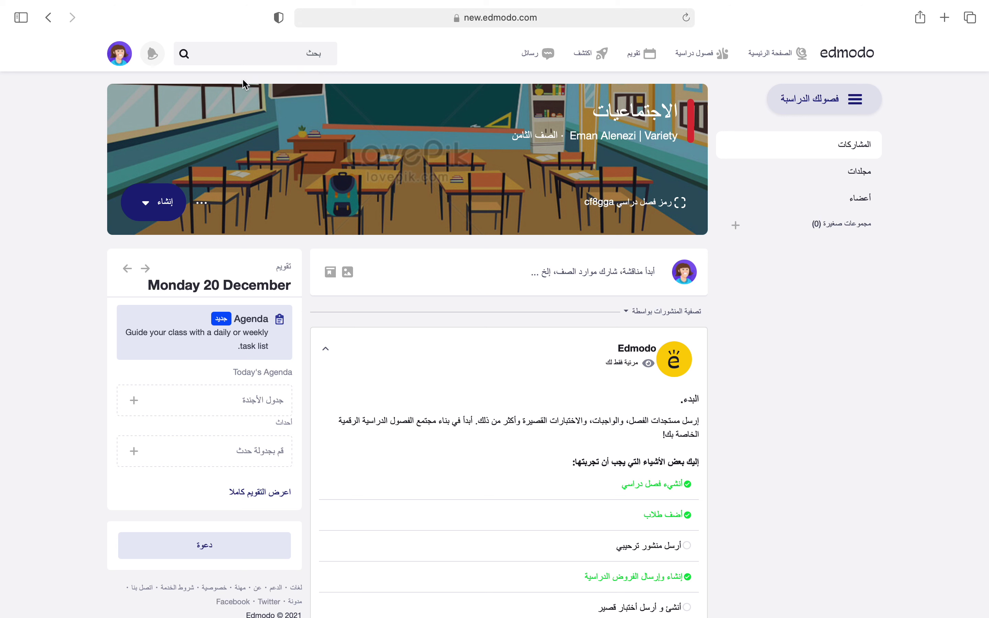
Step: Create a new assignment for the class and title it الواجب الأول
left_click(154, 211)
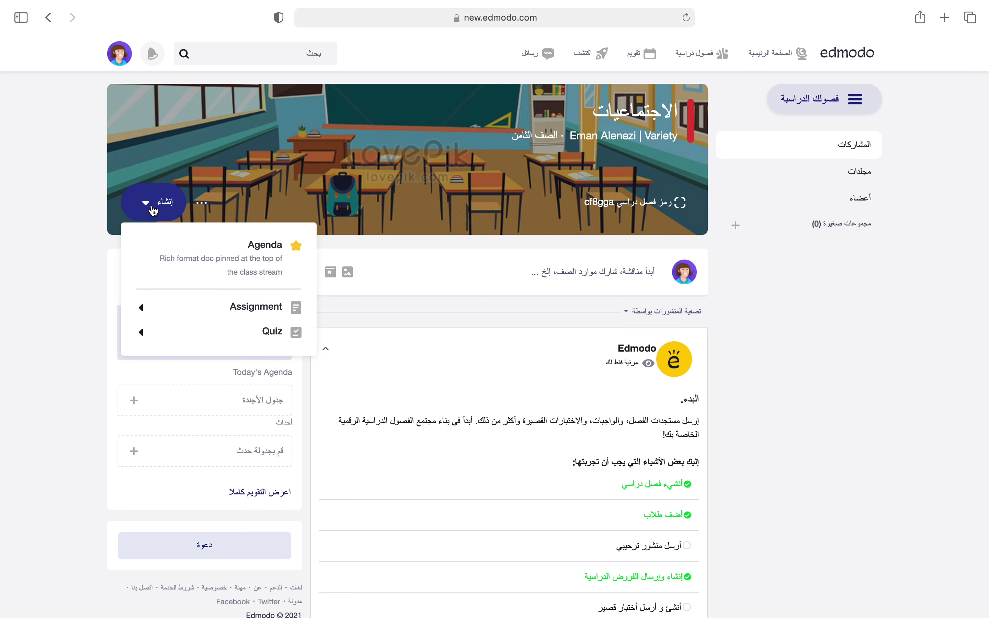
mouse_move(225, 312)
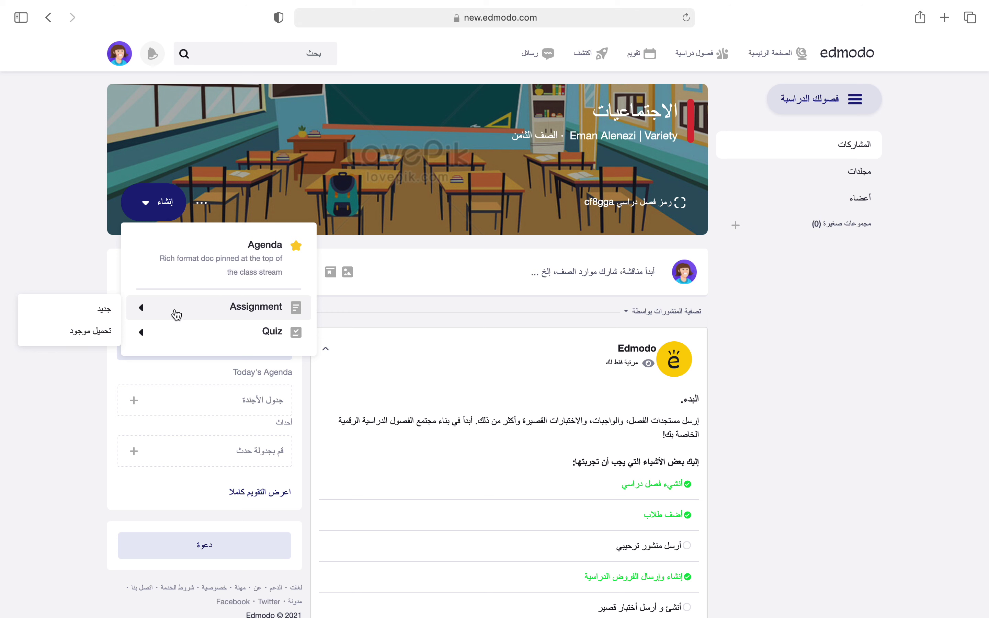
left_click(105, 314)
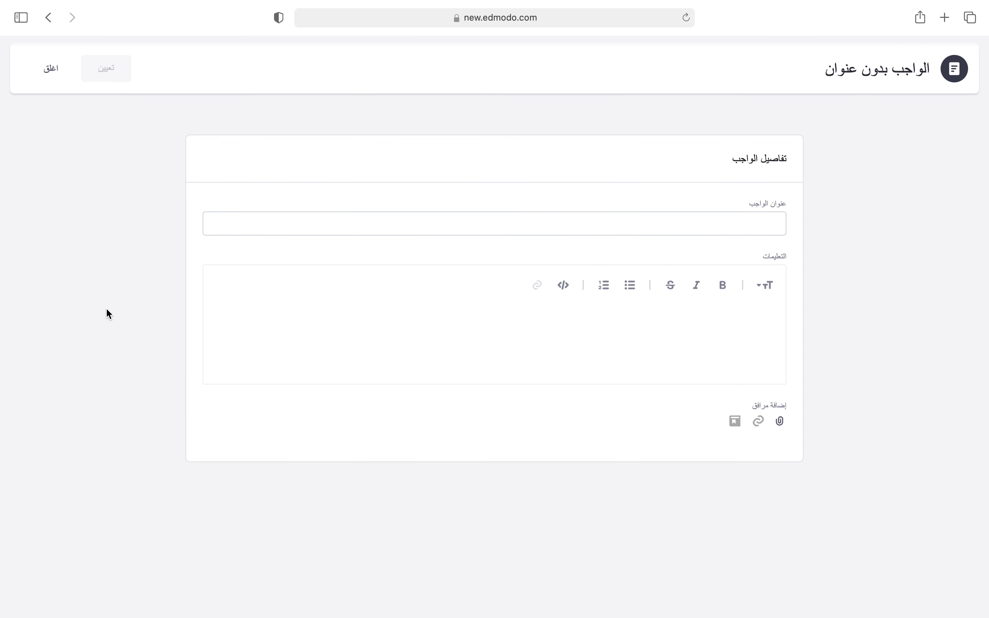
left_click(326, 219)
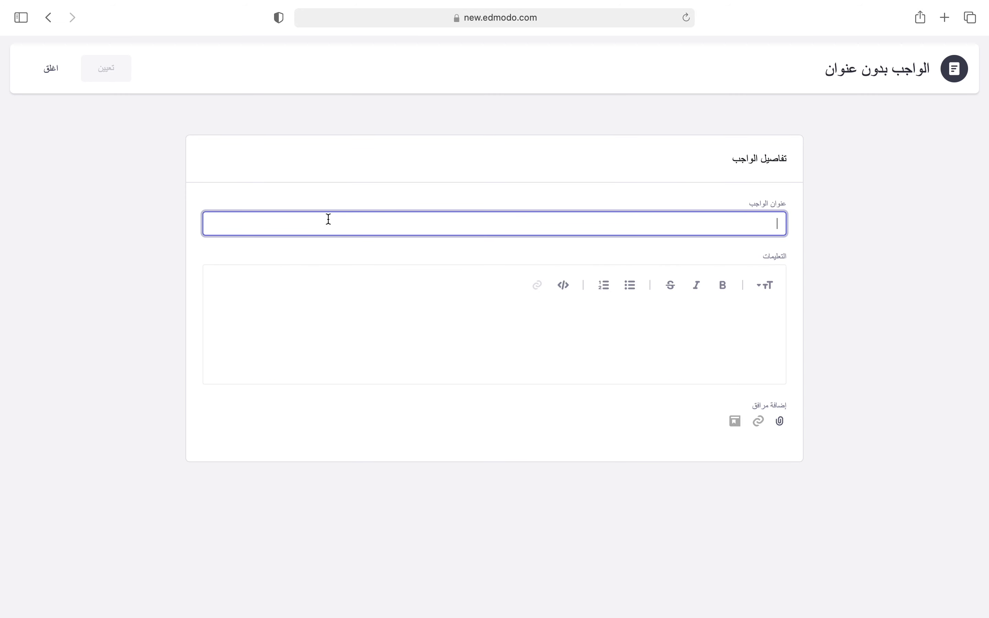
type("ال")
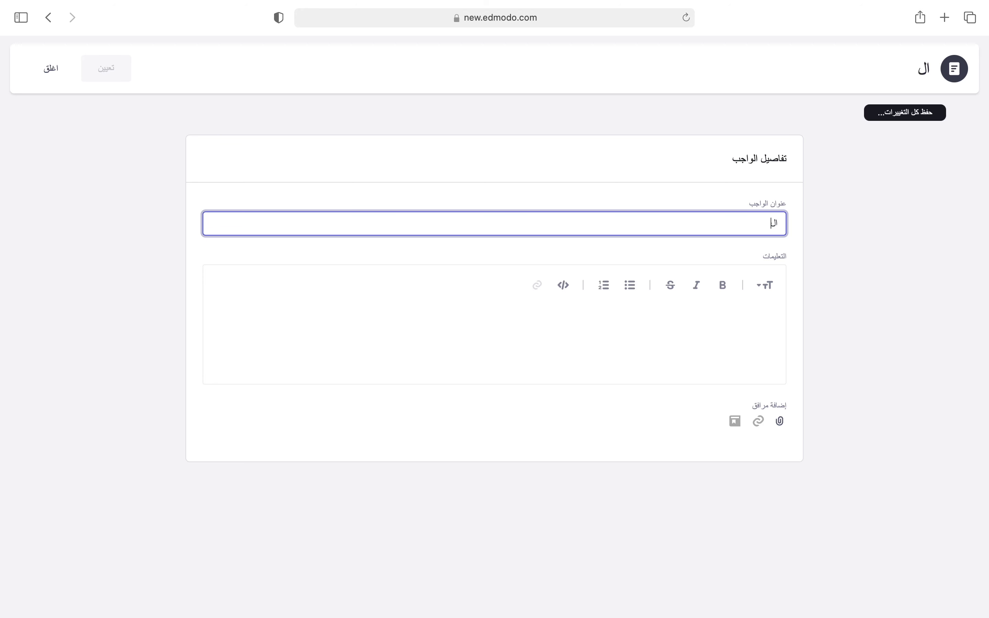
type("واجب الأول")
Step: Enter the assignment instructions يرجى حل الواجب في الوقت المناسب
left_click(539, 336)
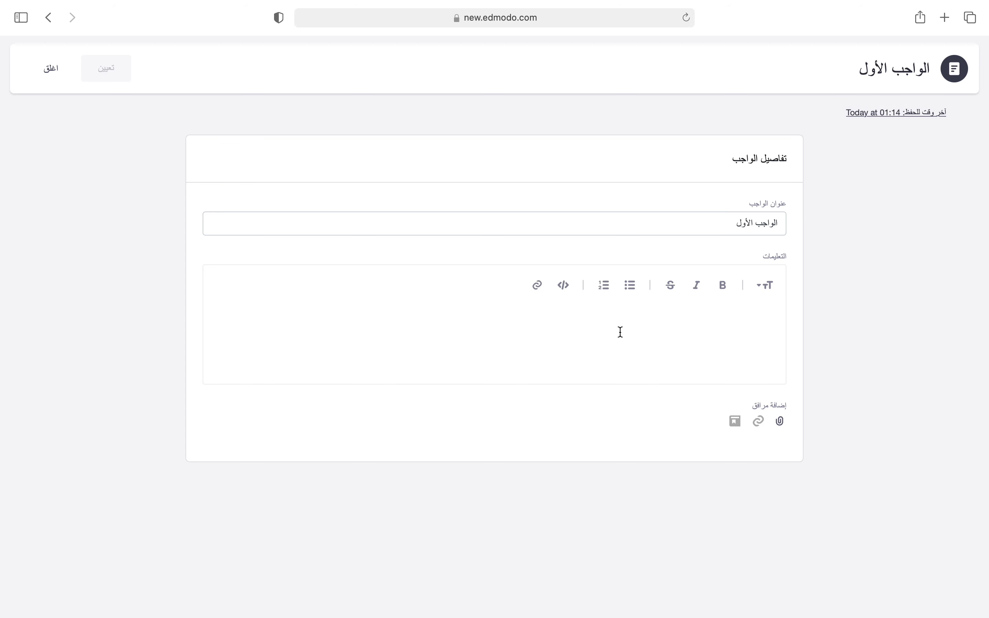
type("ير")
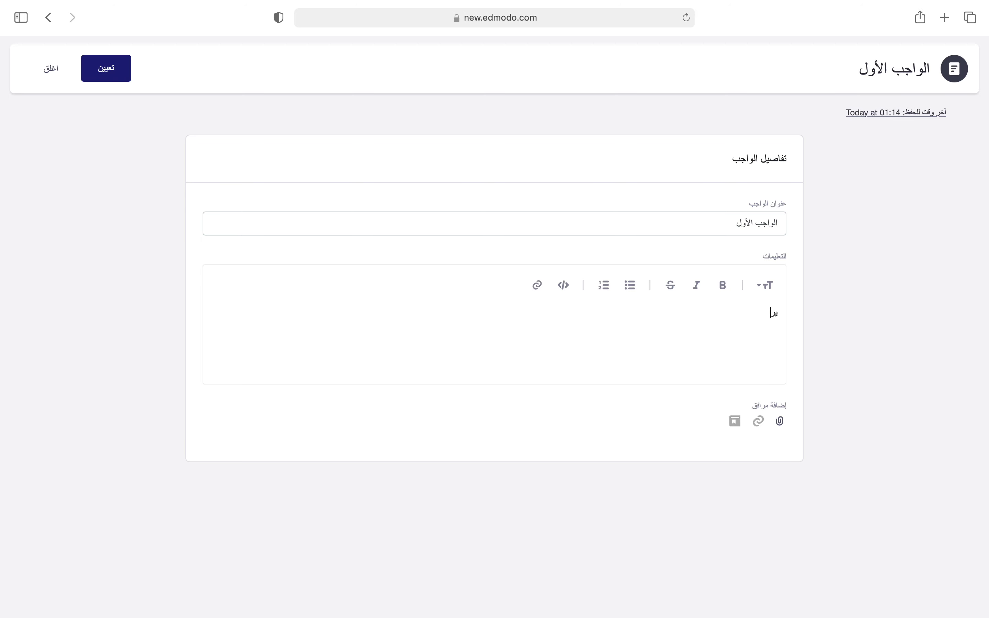
type("جى ح")
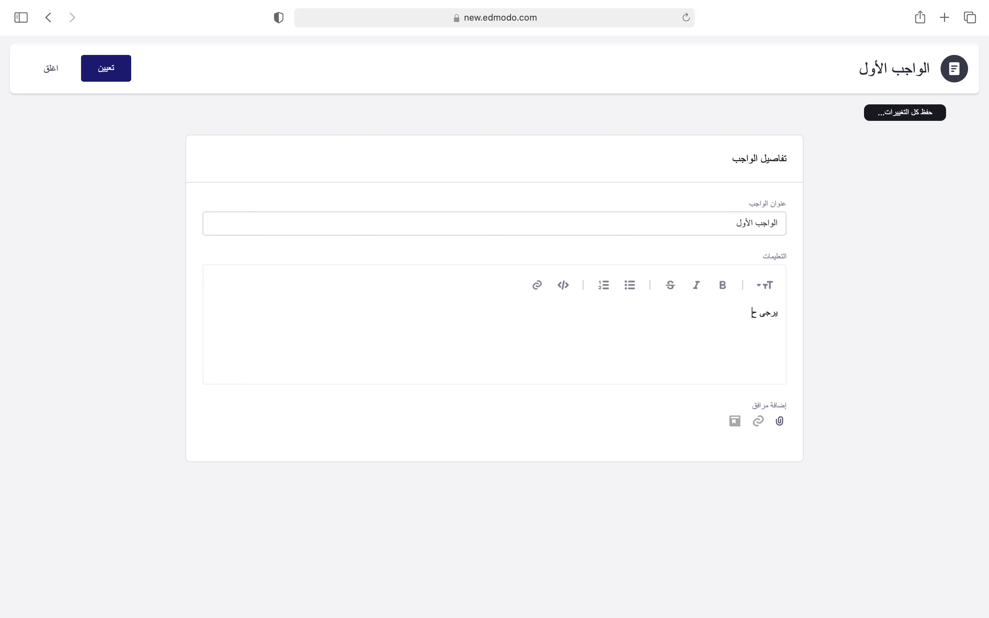
type("ل الواجب في الوقت المناسب")
Step: Try bold and italic on the instruction line, and format it as a bulleted list
triple_click(672, 318)
left_click(724, 293)
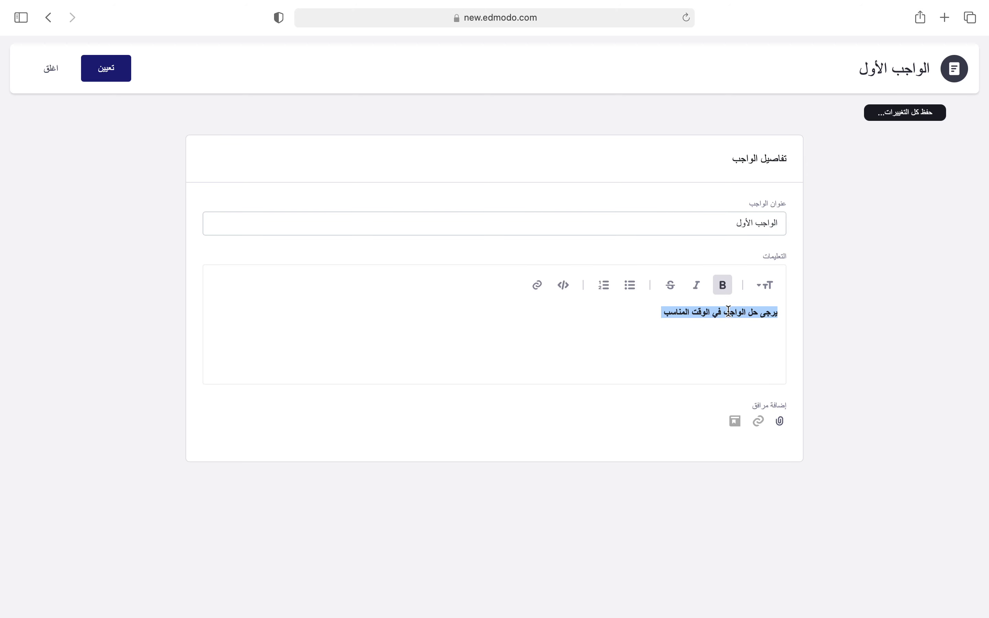
left_click(700, 292)
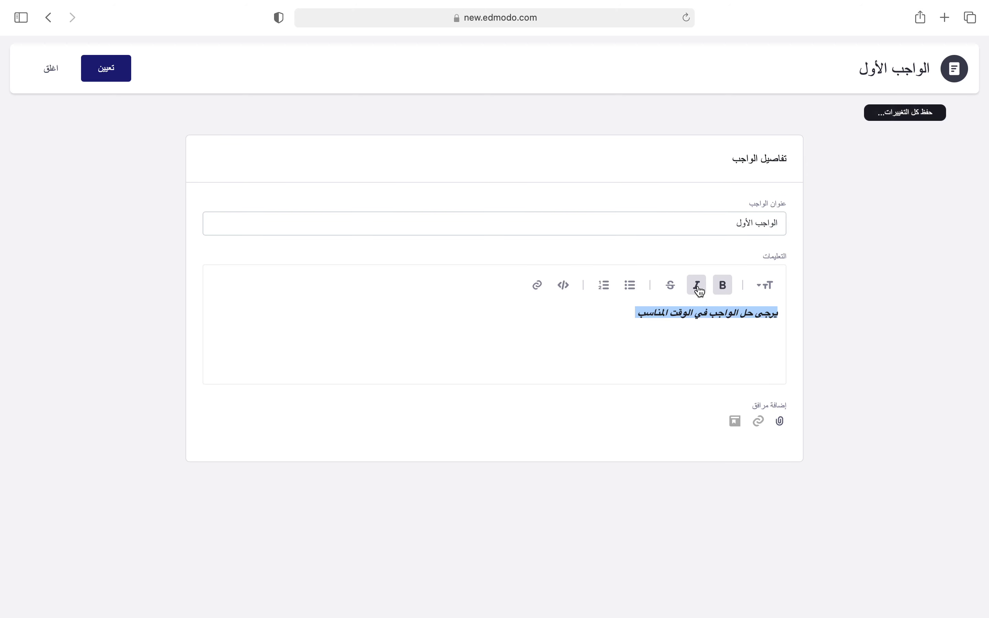
left_click(630, 287)
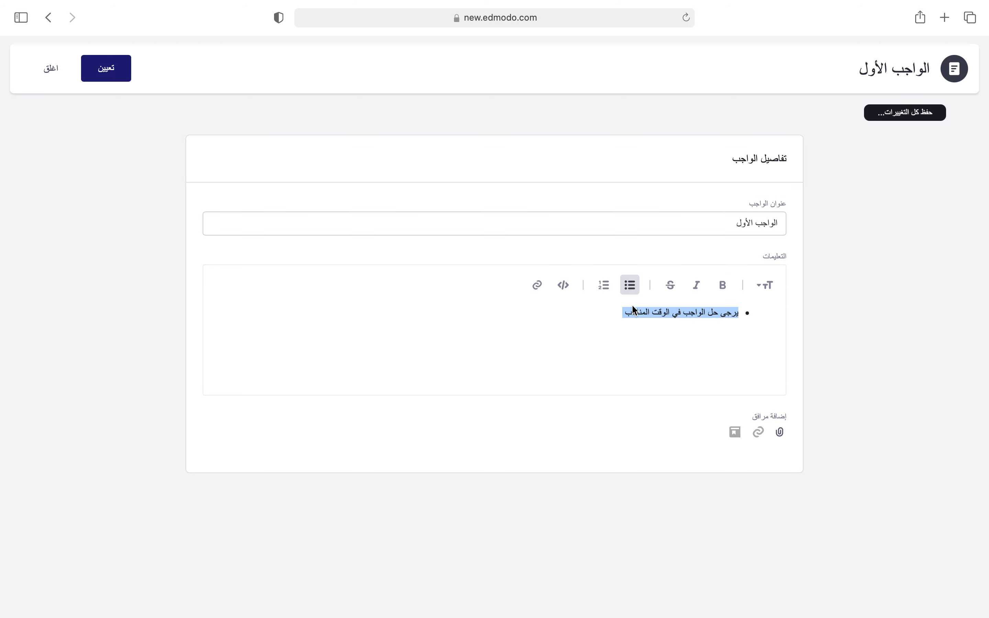
Step: Add a second bullet to the instructions reading ويرجى حل الواجب وارساله بشكل منتظم
left_click(609, 313)
key("Return")
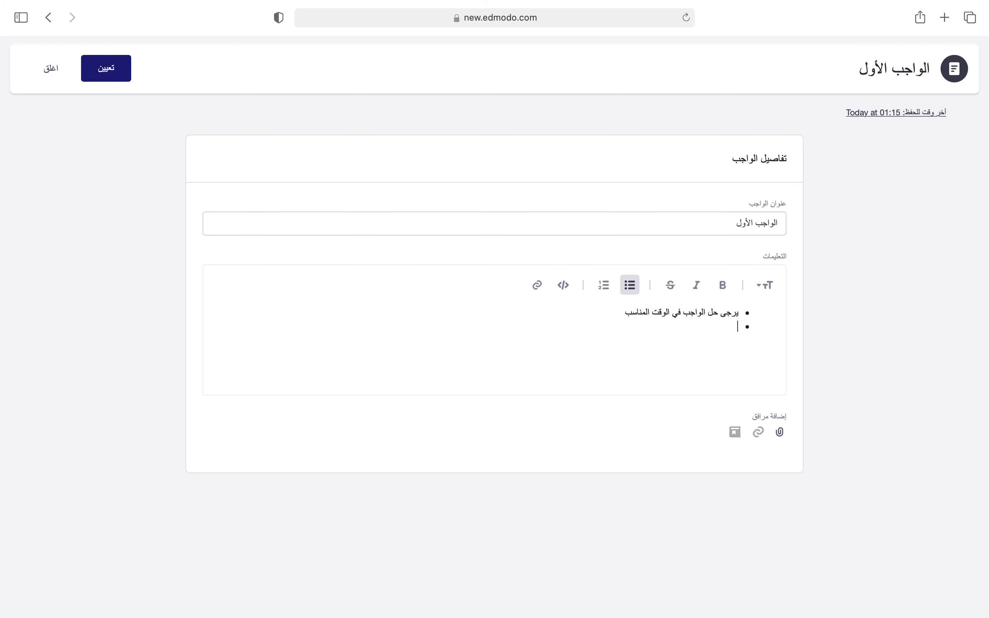
type("ويرجى حل")
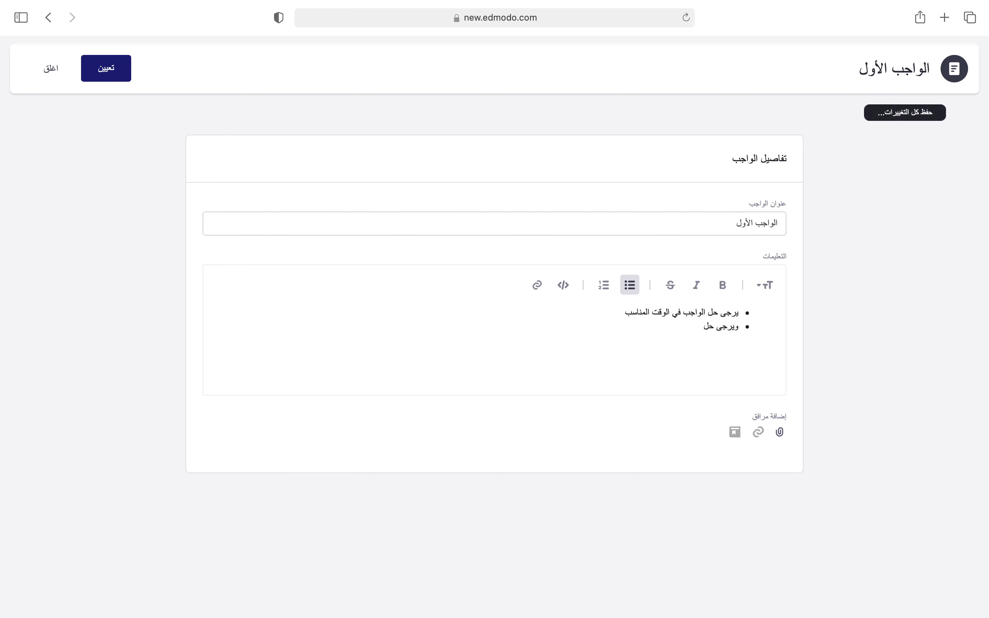
type(" الواجب وارسال")
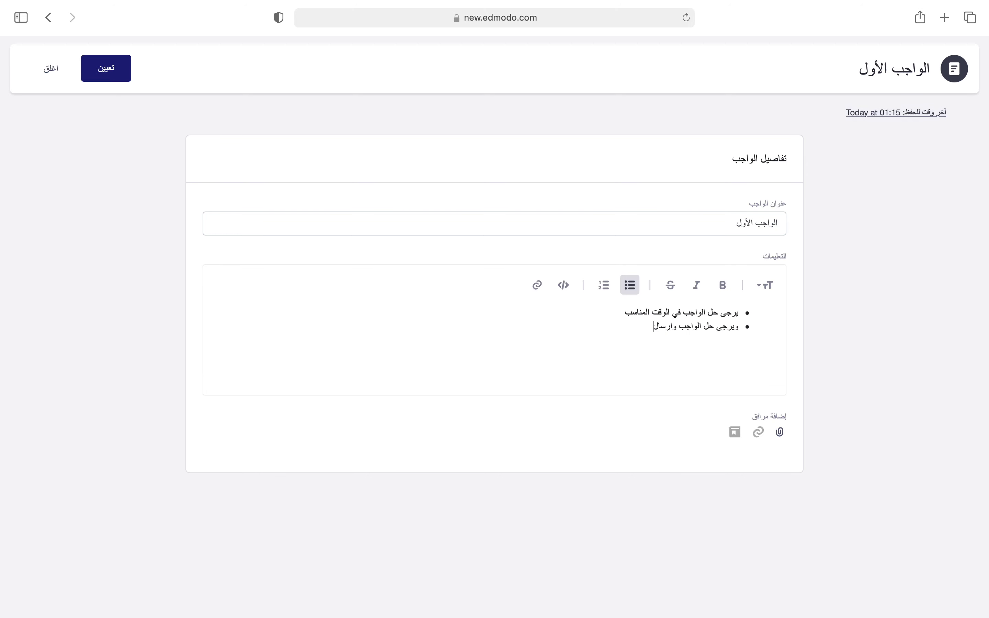
type("ة بشكل")
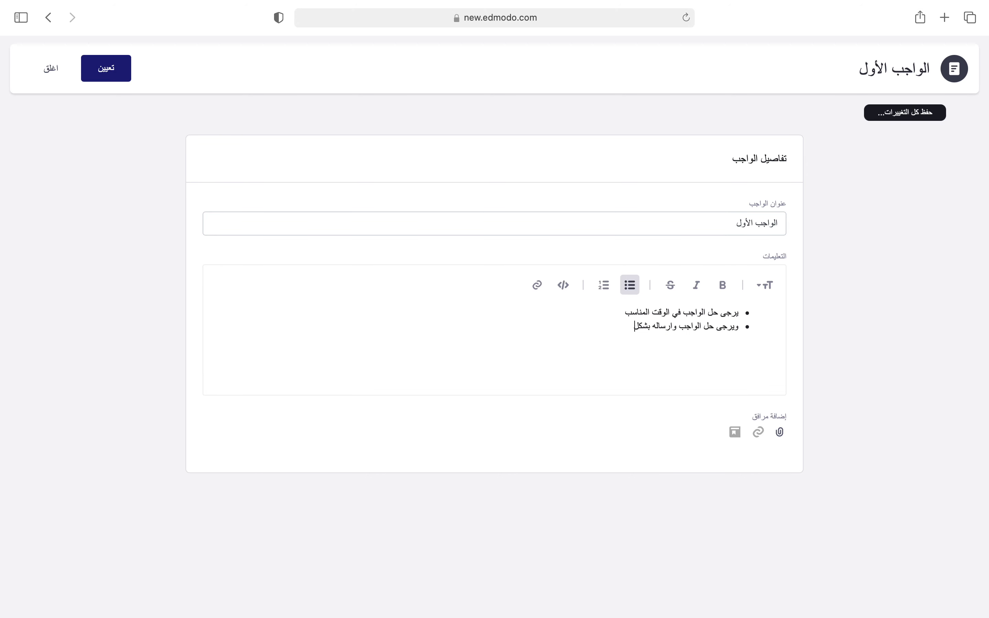
type("منتظم")
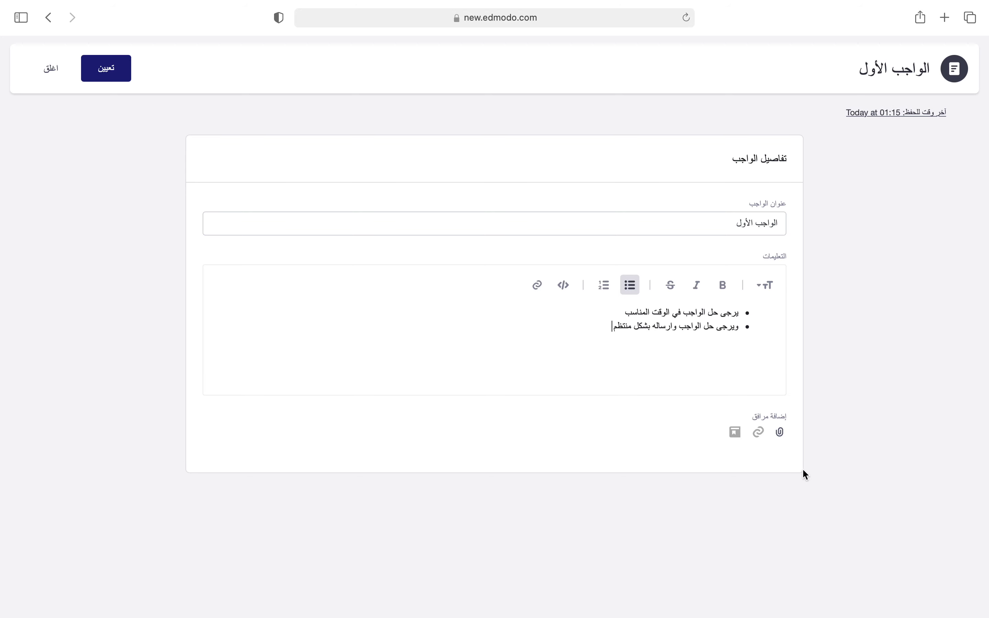
Step: Attach CN_Group6_Plan.docx from the Downloads folder to the assignment
left_click(781, 435)
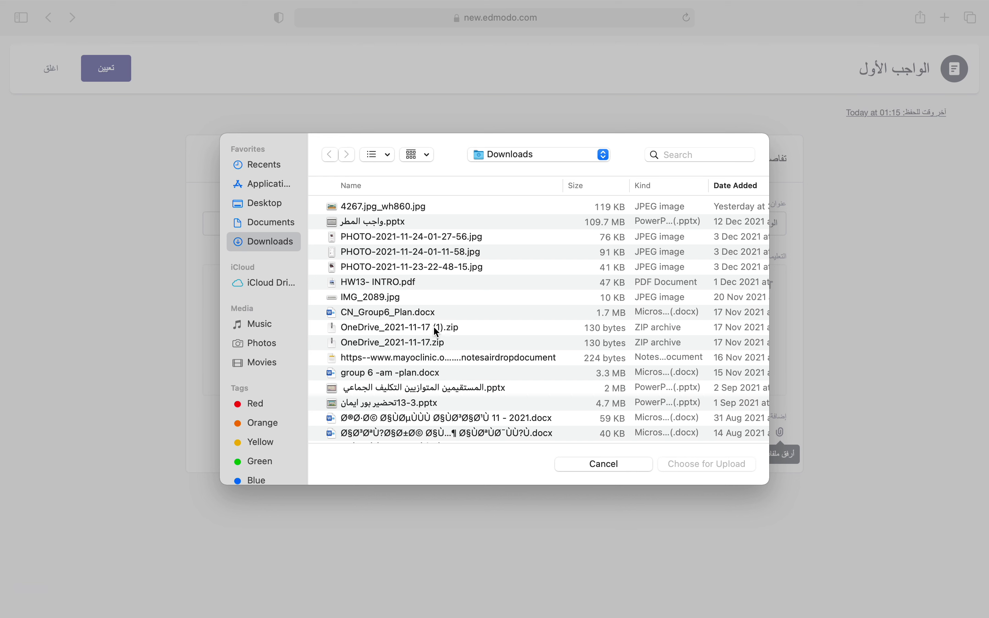
left_click(426, 318)
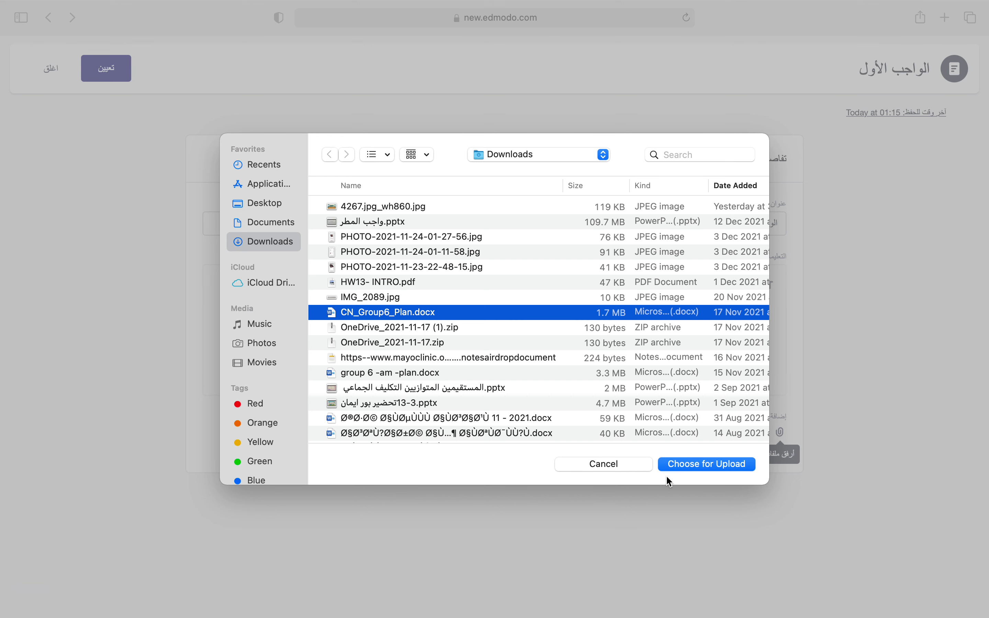
left_click(680, 466)
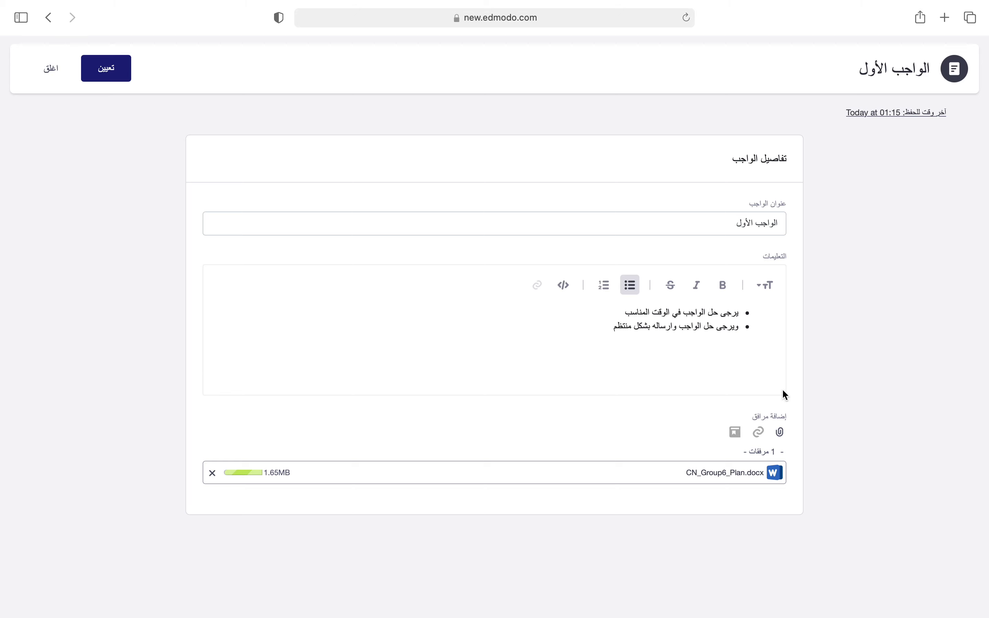
Step: Review the options for attaching a link or a library file to the assignment, and close them without adding anything
left_click(762, 433)
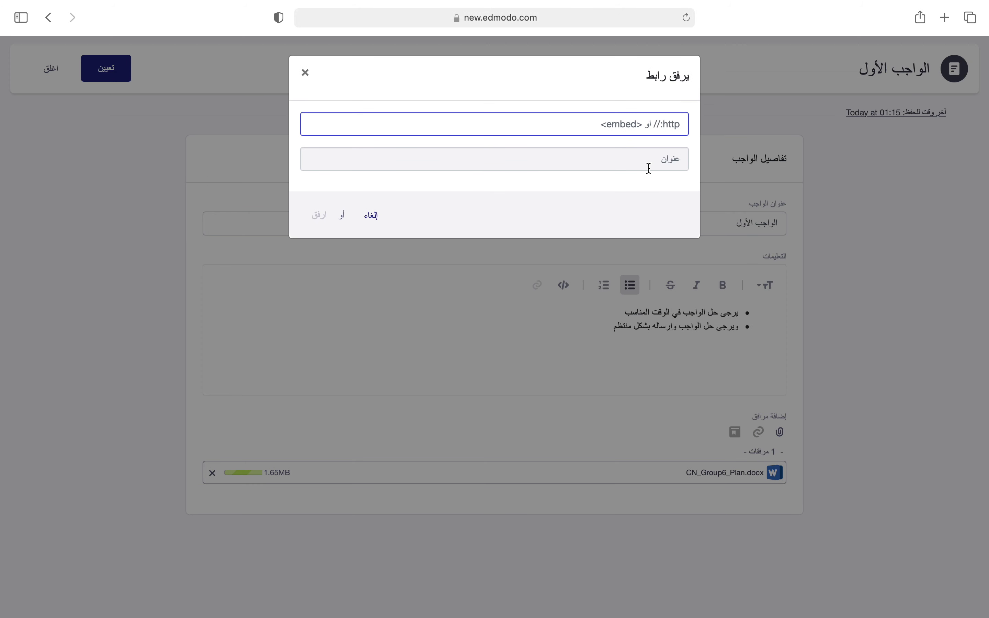
left_click(638, 164)
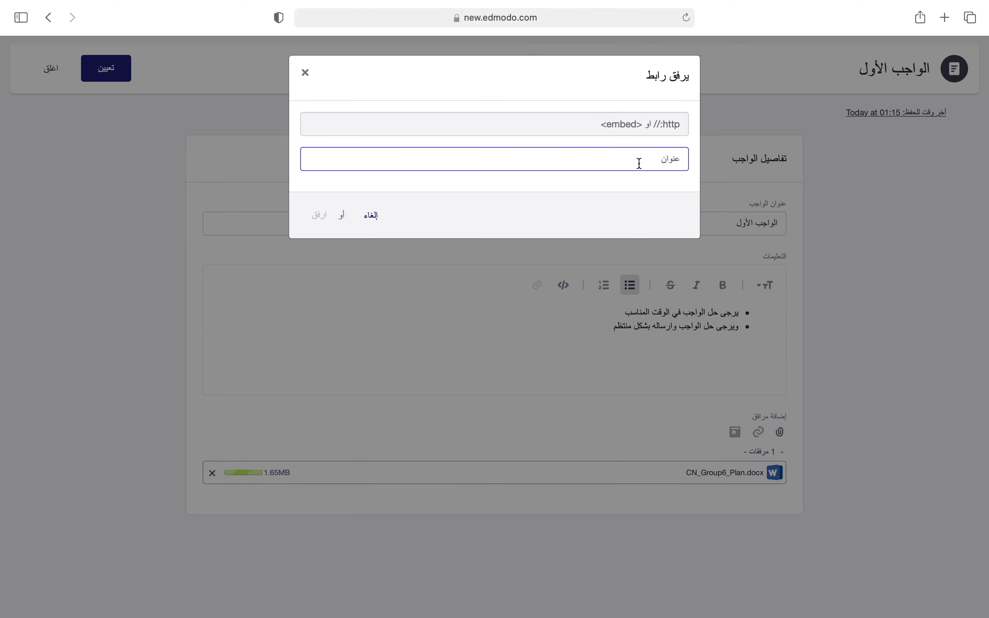
left_click(372, 215)
left_click(741, 445)
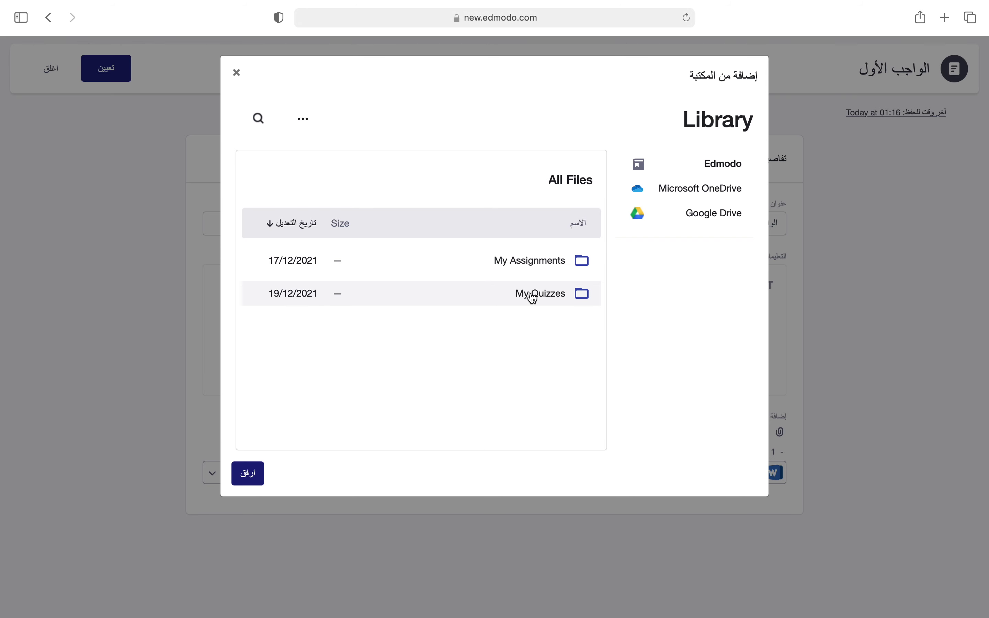
left_click(237, 73)
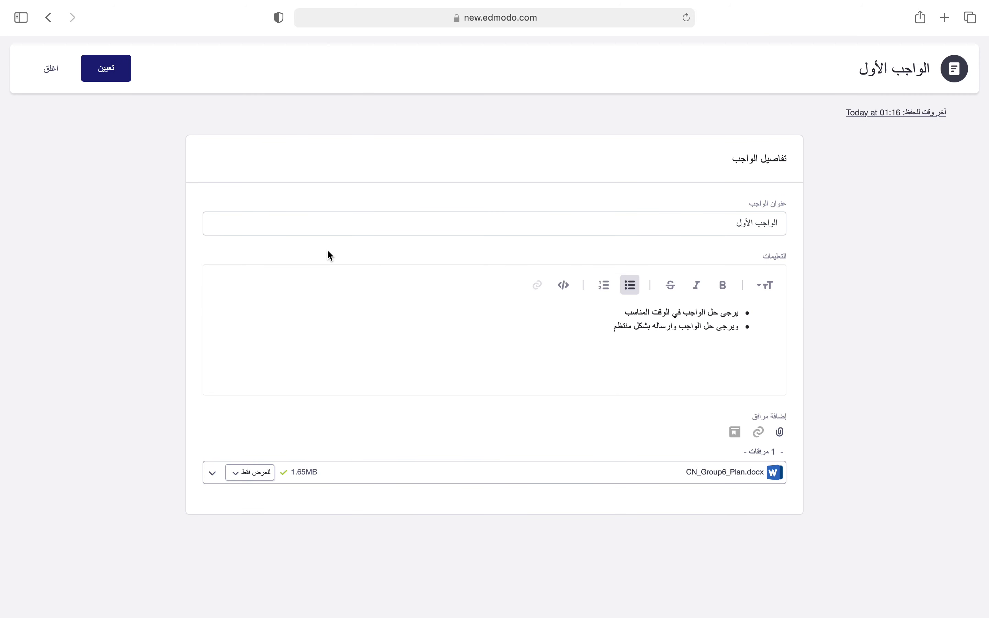
Step: Start assigning الواجب الأول to الاجتماعيات, setting its due date to 12/22/2021 at 11:00 AM and locking it after the due date
left_click(113, 78)
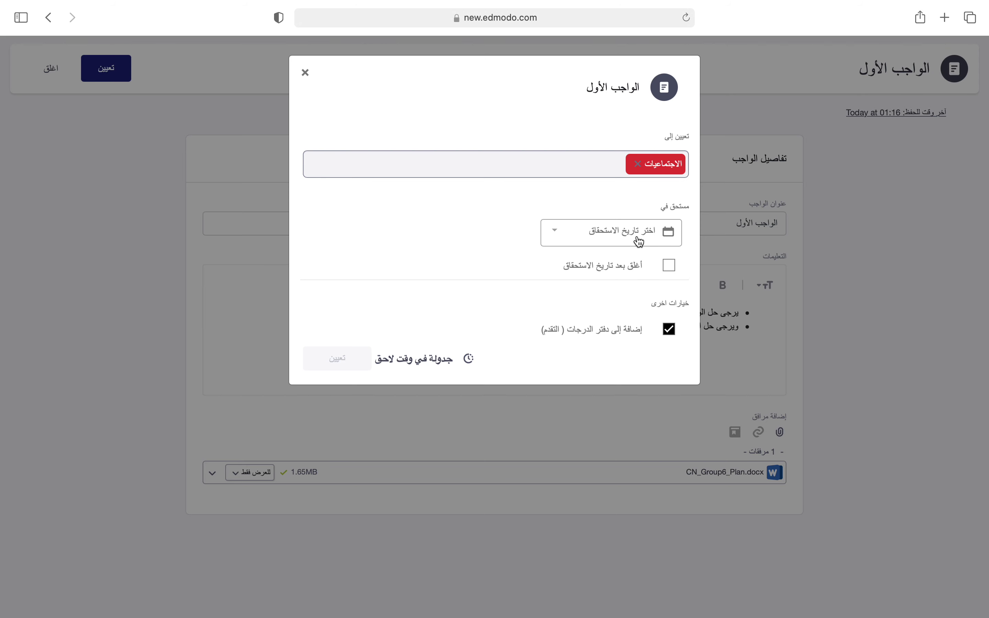
left_click(640, 242)
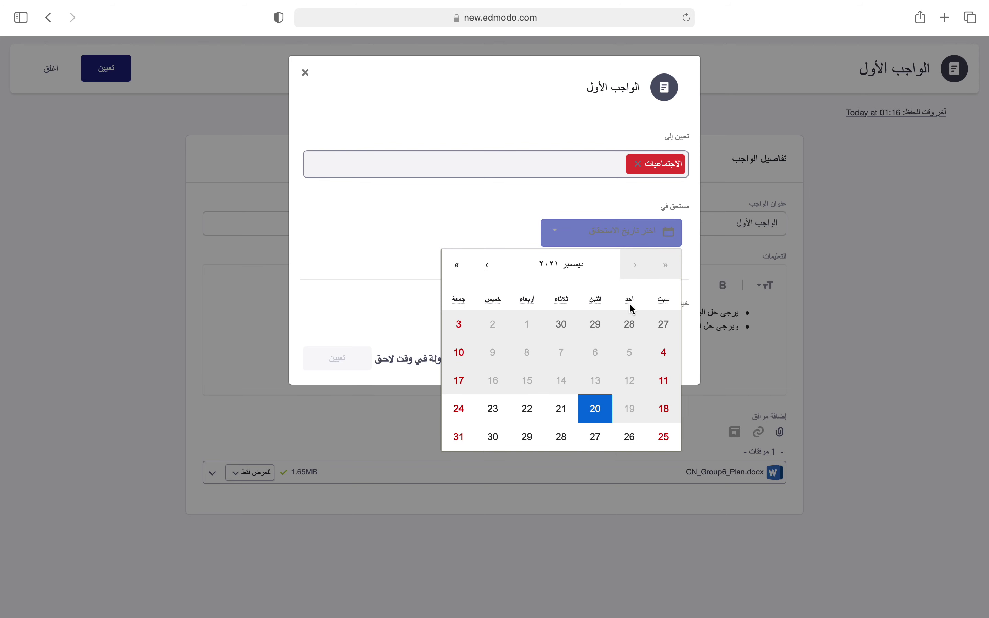
left_click(529, 408)
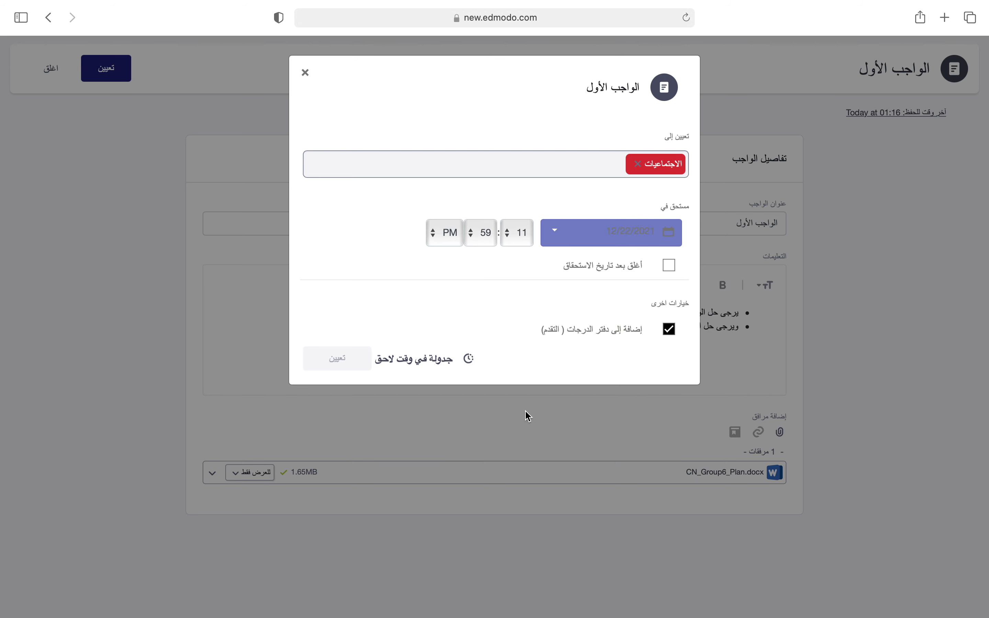
left_click(513, 243)
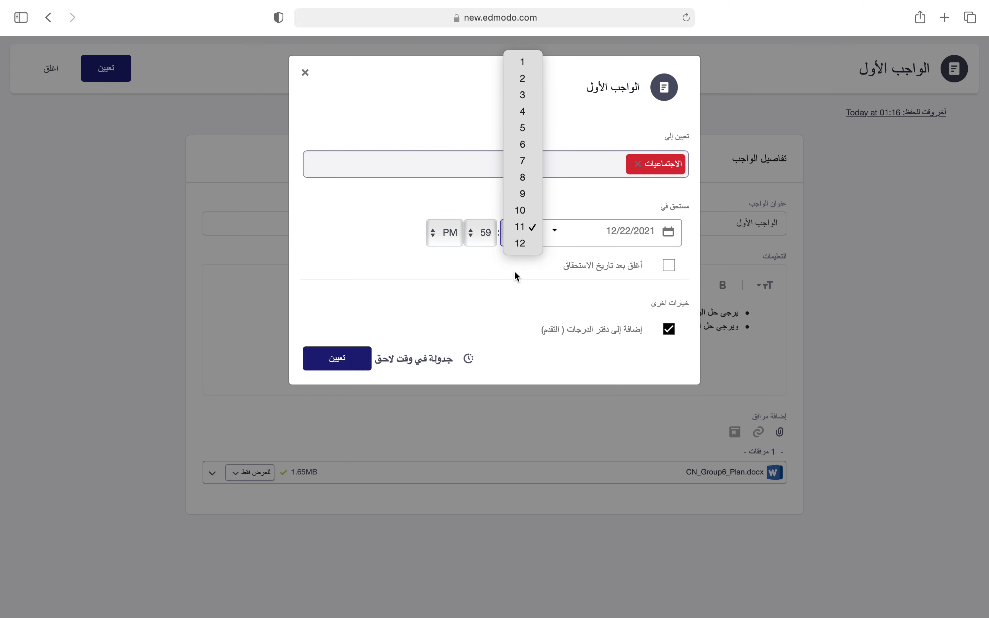
left_click(520, 227)
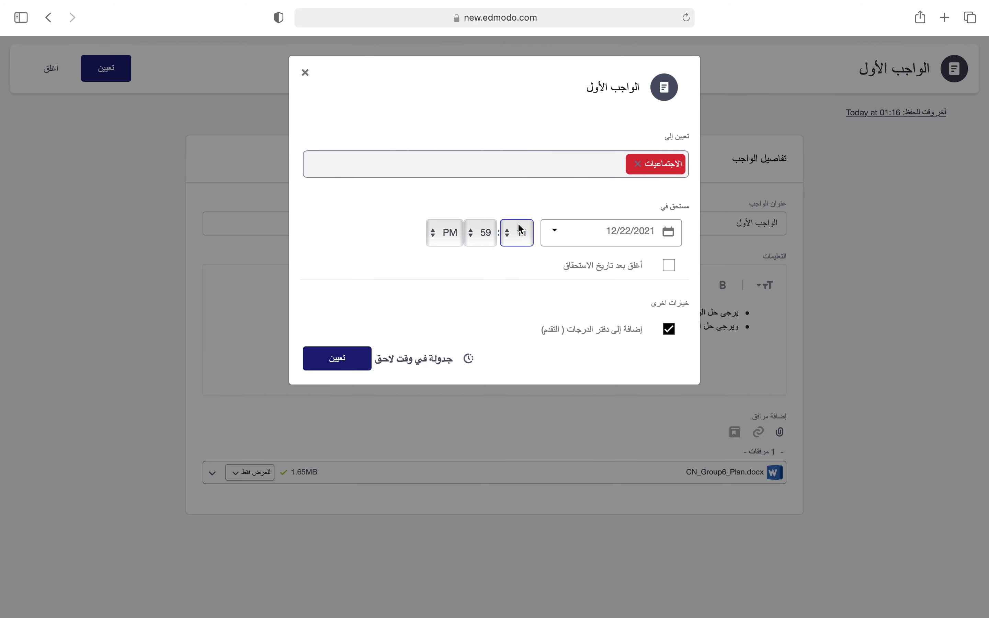
left_click(482, 231)
mouse_move(484, 6)
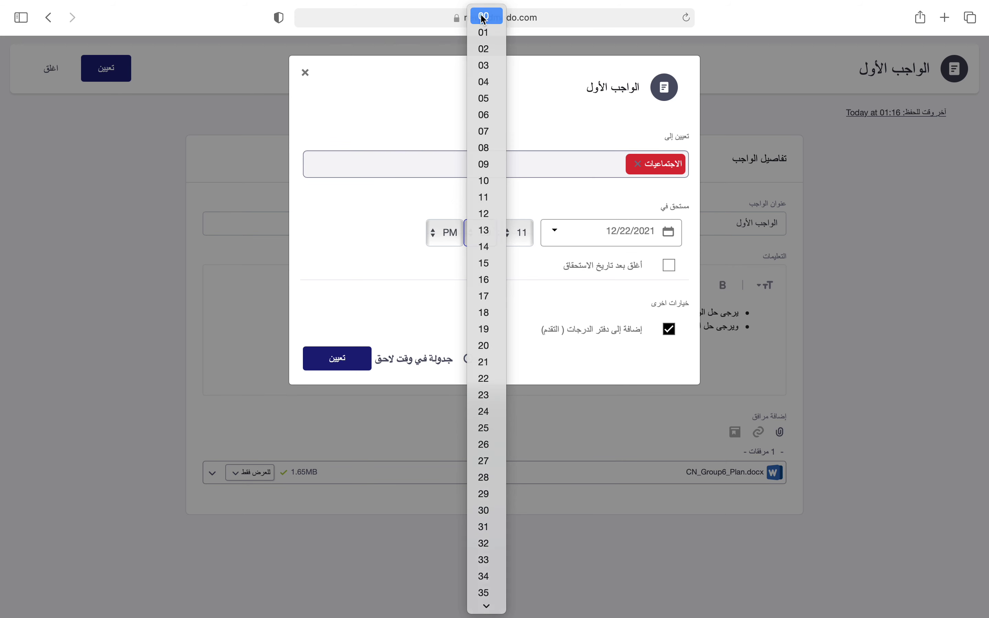
left_click(485, 20)
left_click(448, 222)
left_click(450, 209)
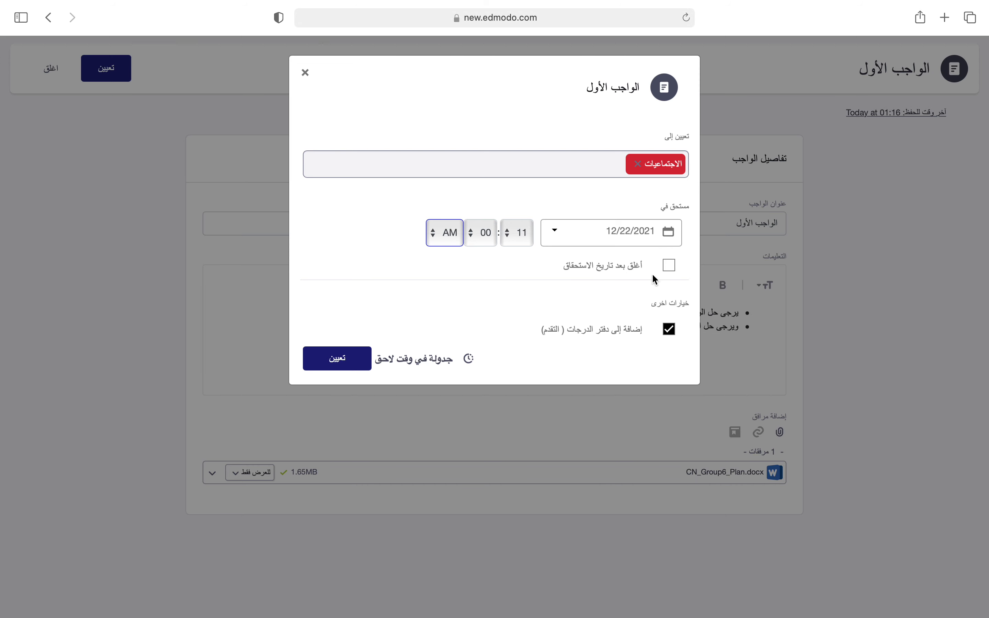
left_click(670, 267)
Step: Schedule the homework's delivery for 12/20/2021 at 9:30 AM and assign it
left_click(431, 363)
left_click(616, 385)
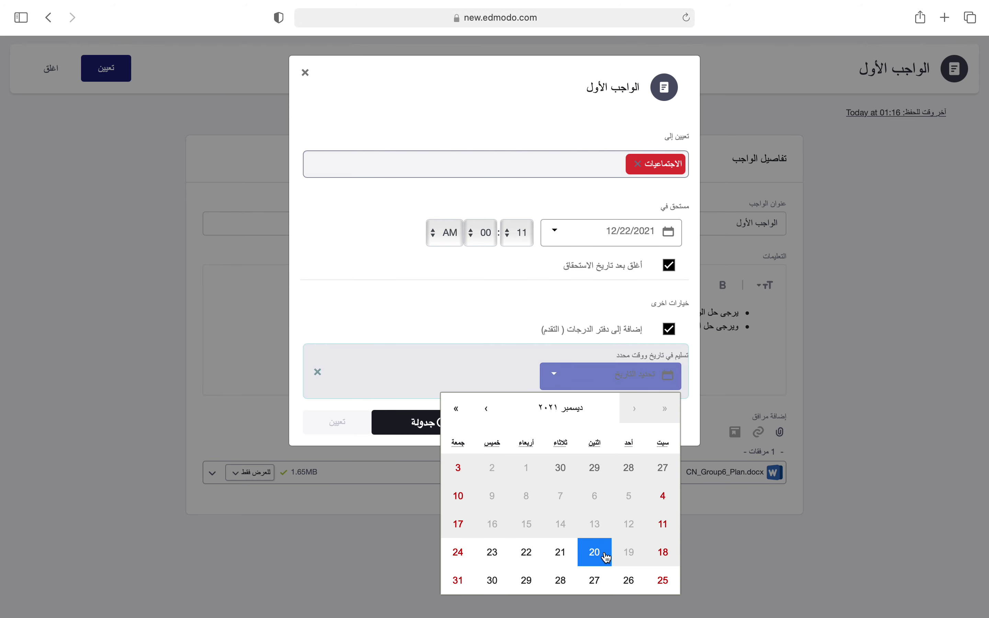
left_click(596, 553)
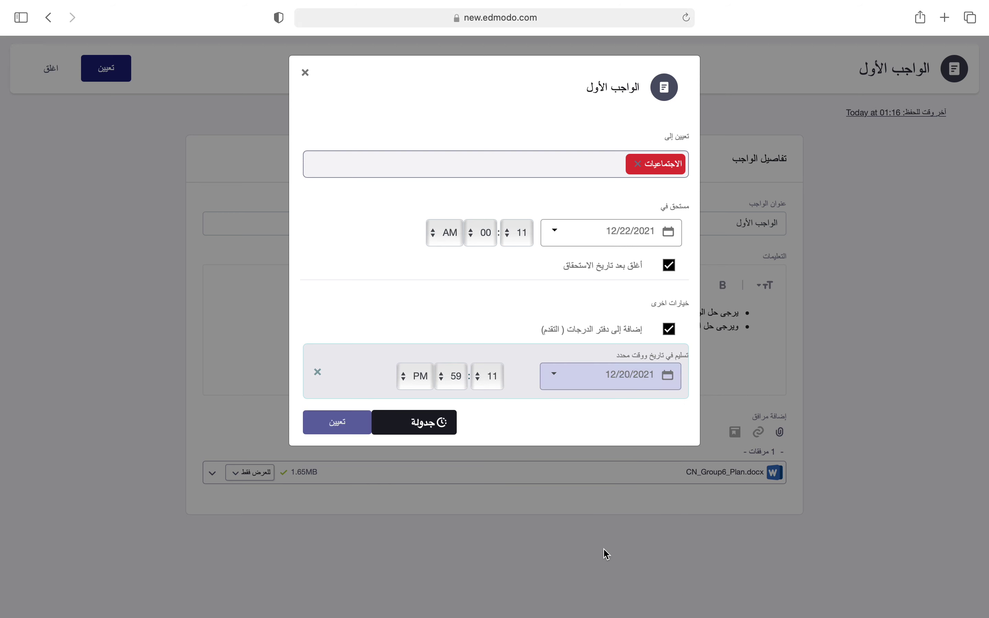
left_click(487, 378)
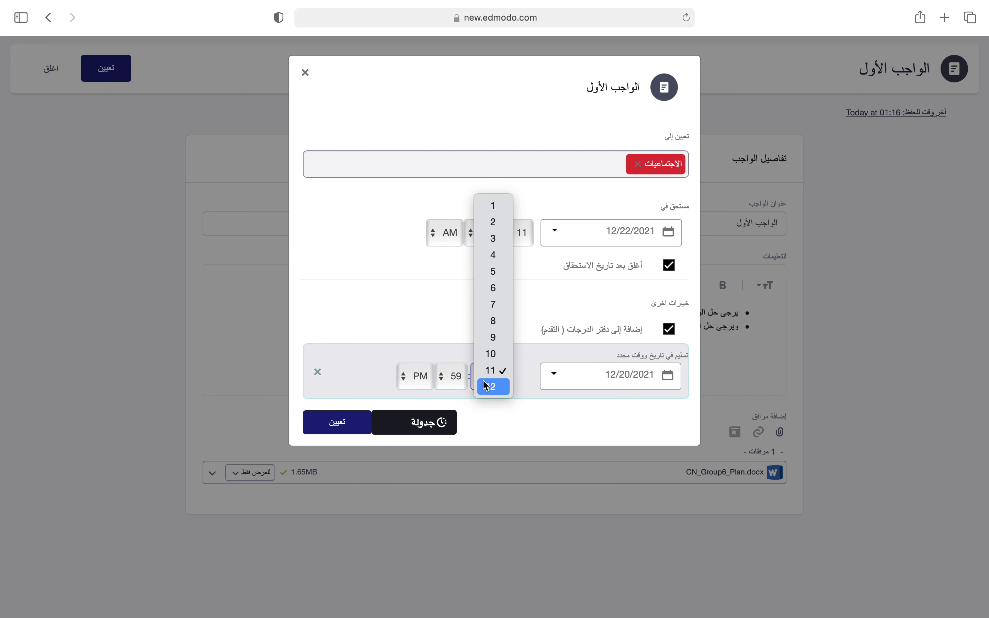
left_click(495, 337)
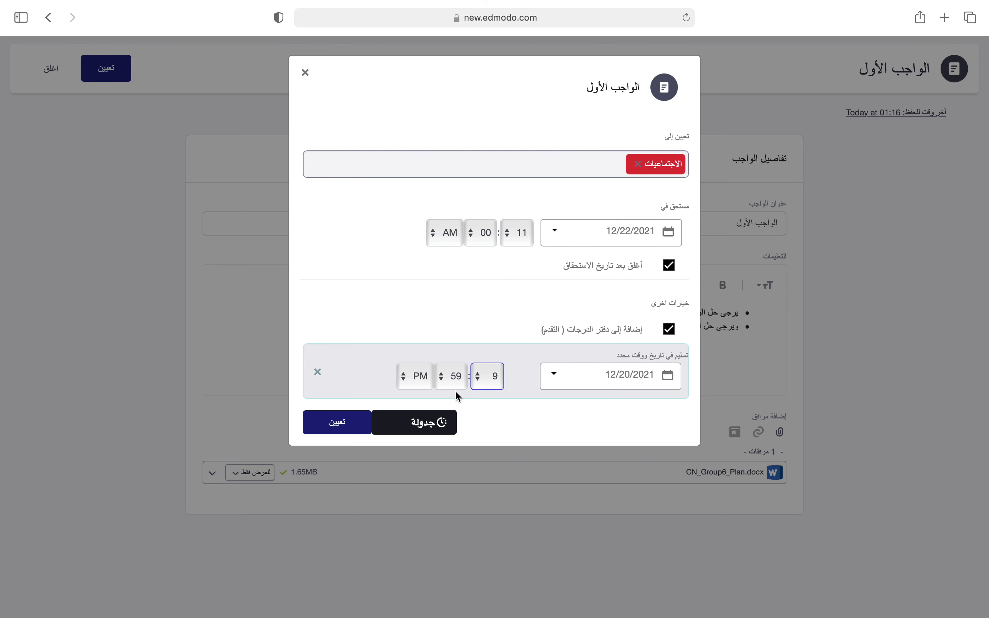
left_click(450, 376)
scroll(470, 49, "up", 5)
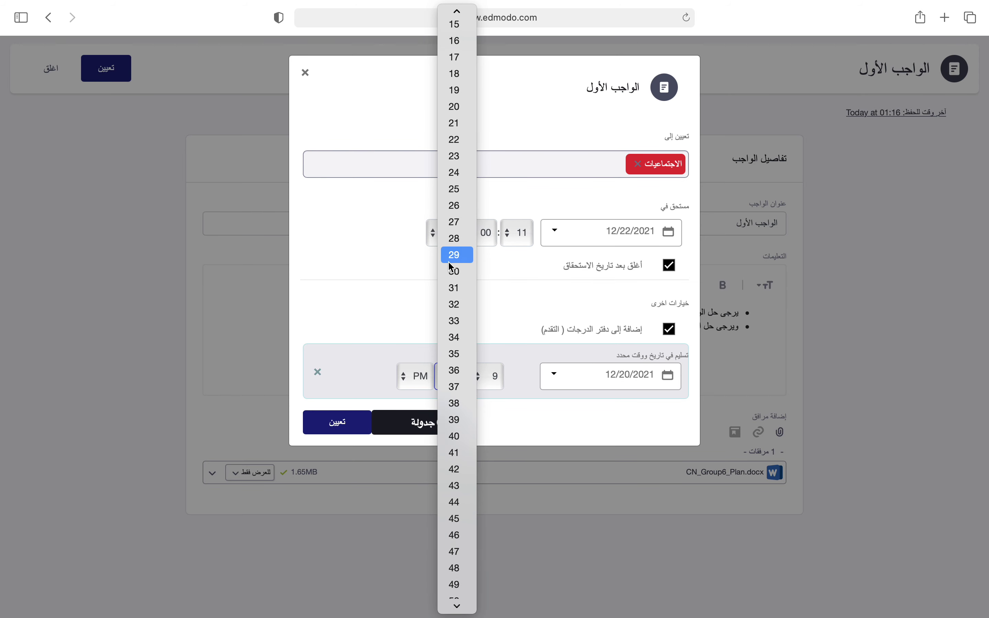
left_click(454, 272)
left_click(408, 384)
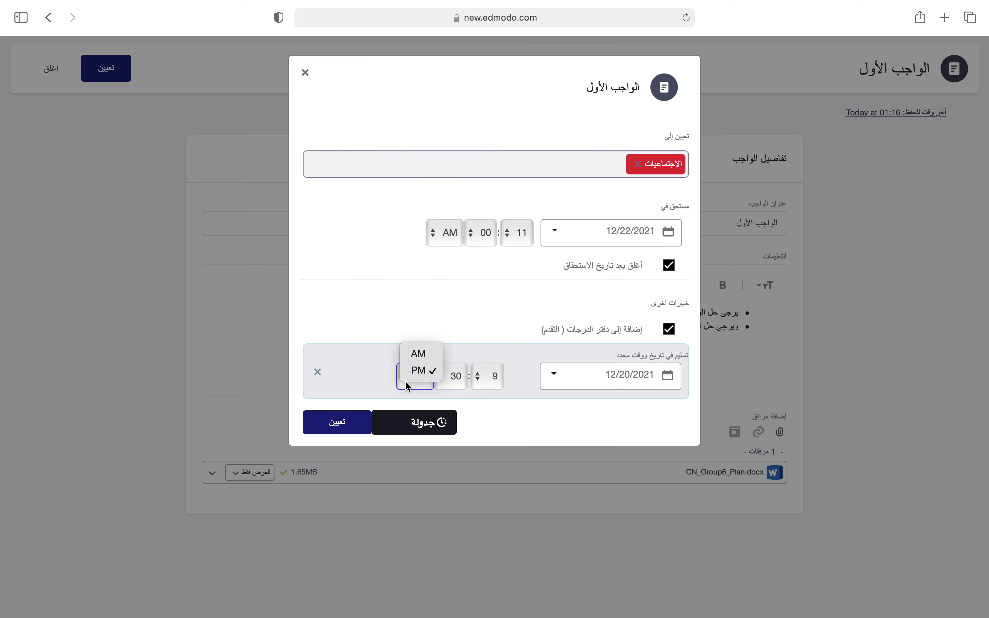
left_click(421, 354)
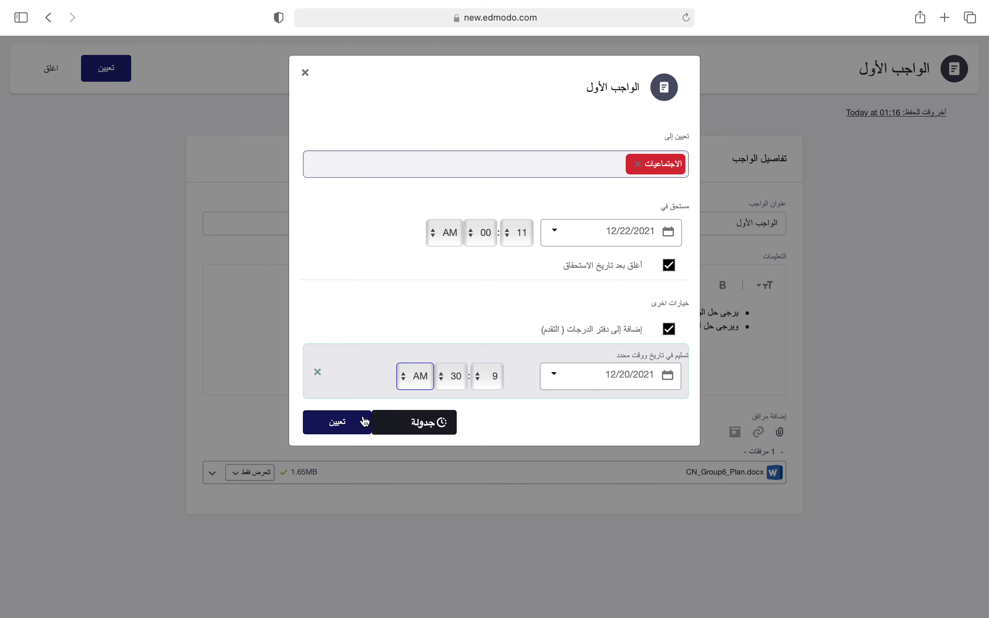
left_click(353, 432)
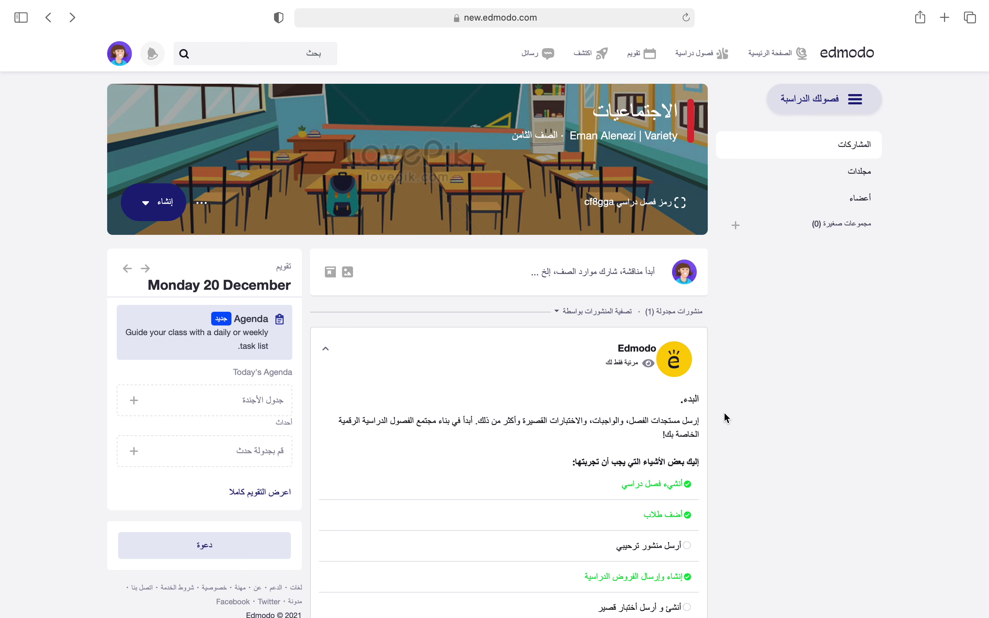
Step: Start the class's suggested welcome post and write السلام عليكم اتمنى لكم عام سعيد و بدايه سعيده
scroll(725, 414, "down", 4)
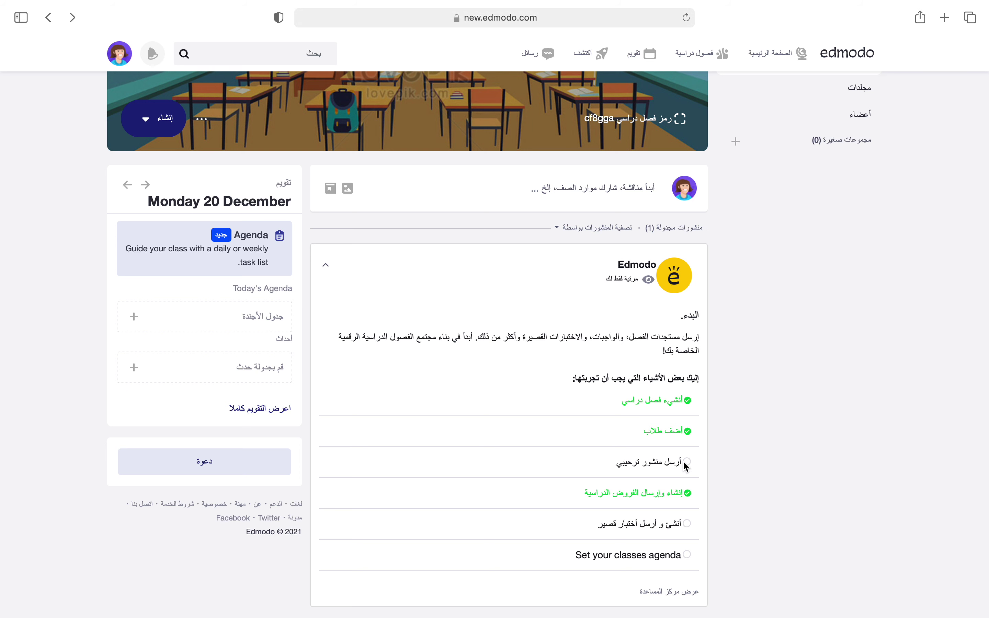
left_click(658, 463)
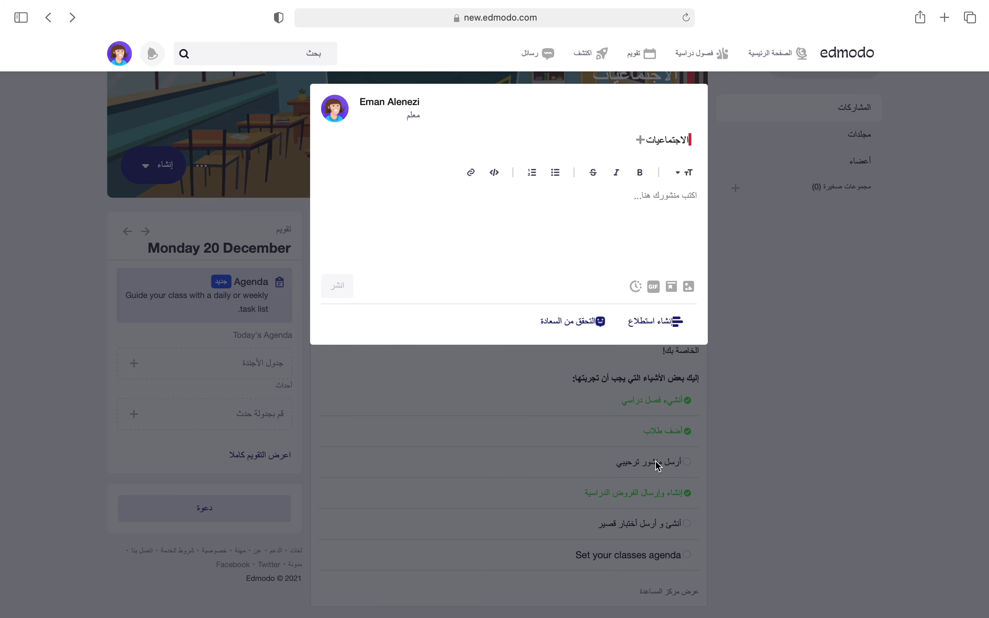
left_click(669, 219)
left_click(641, 140)
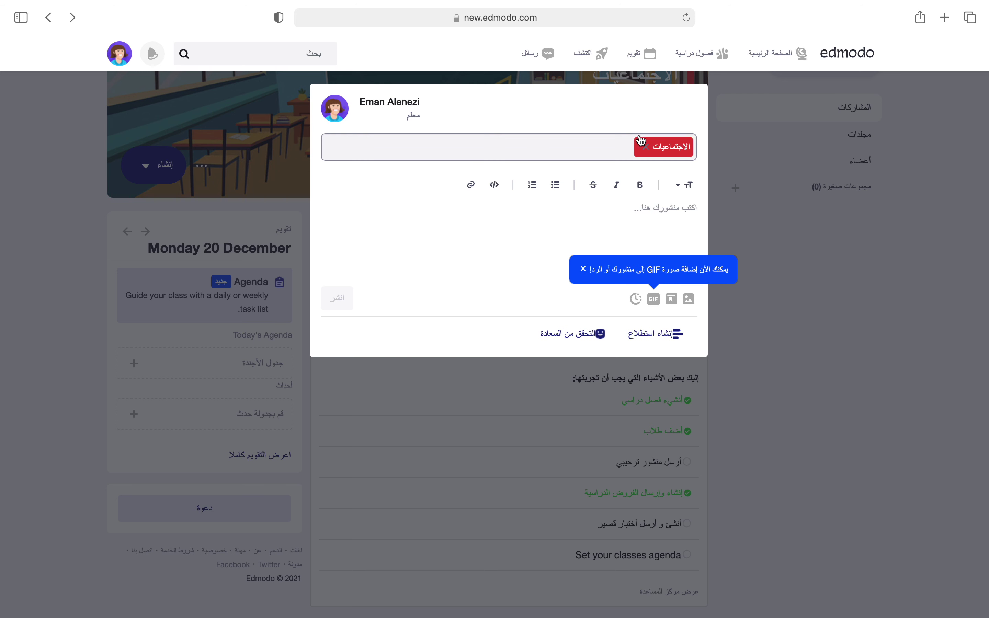
left_click(627, 232)
left_click(638, 142)
left_click(637, 236)
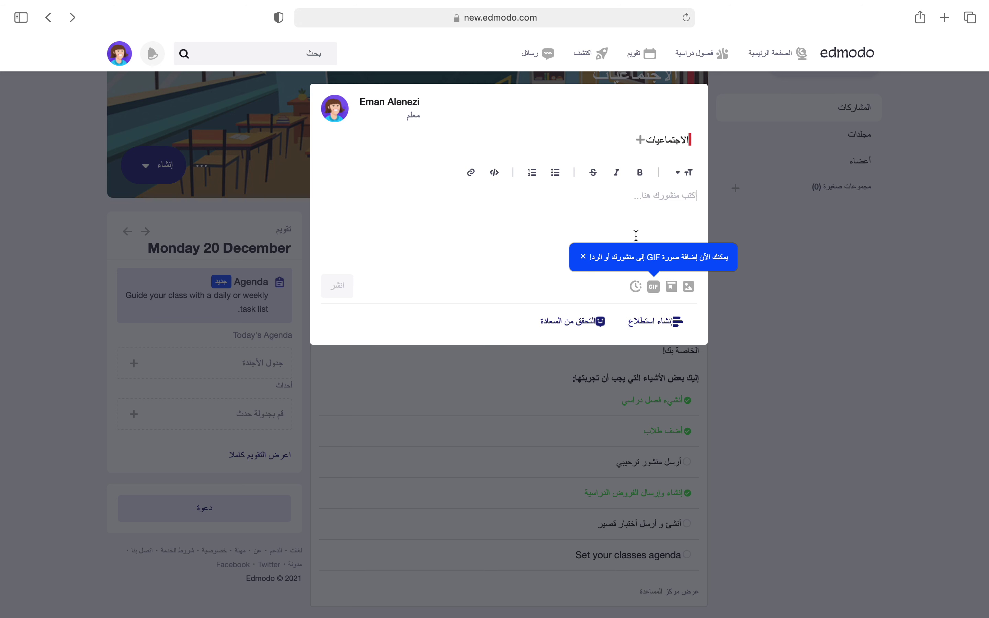
type("السلا")
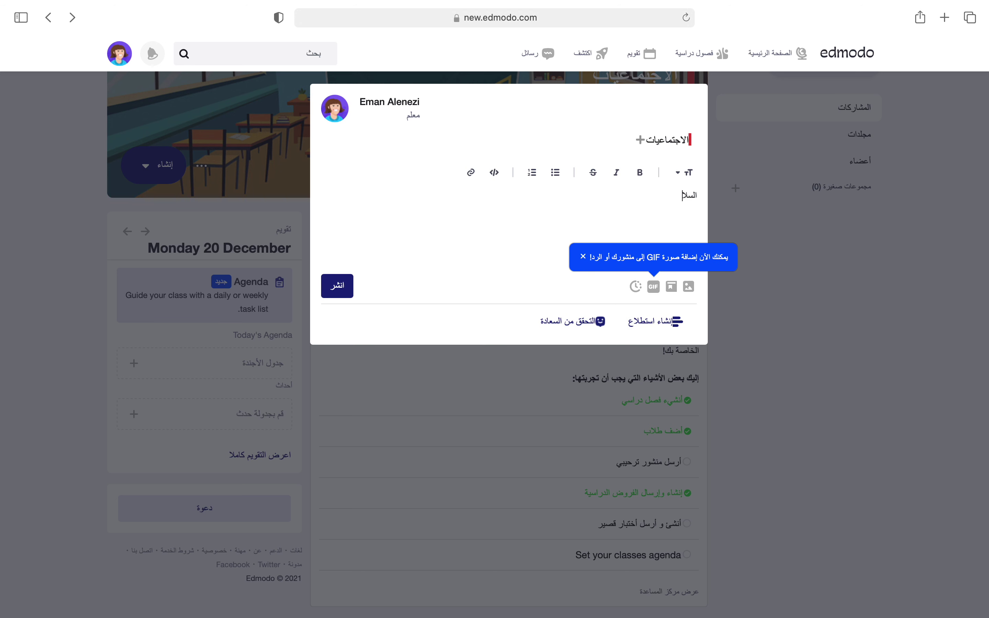
type("م عليكم اتمنى لكم عام سعيد و بدايه سعيده.")
Step: Try the large heading and medium heading styles on the whole message, dismiss the GIF tip, and restore normal text
key("super+a")
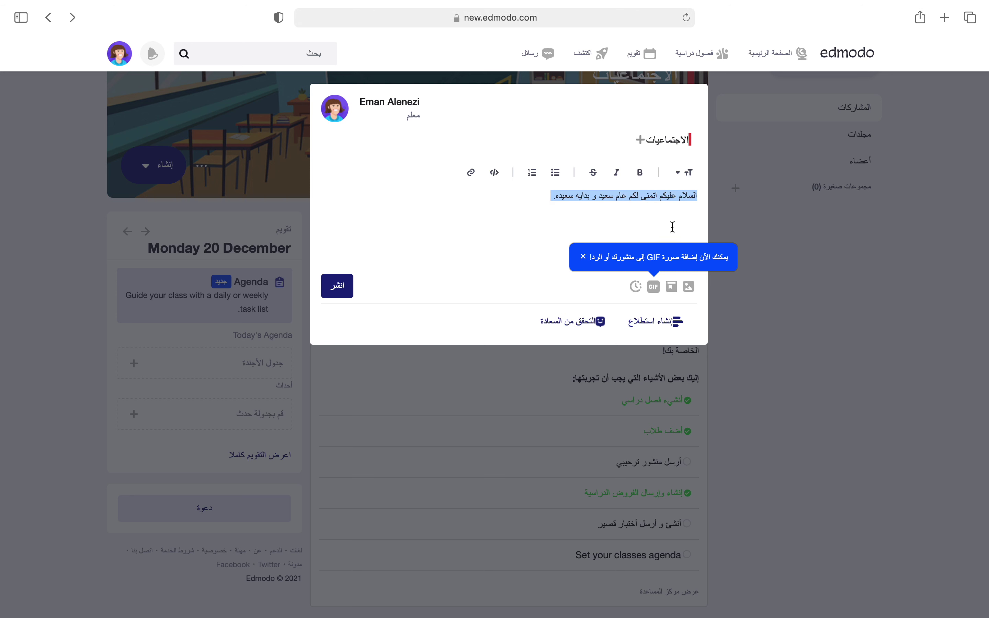
left_click(681, 174)
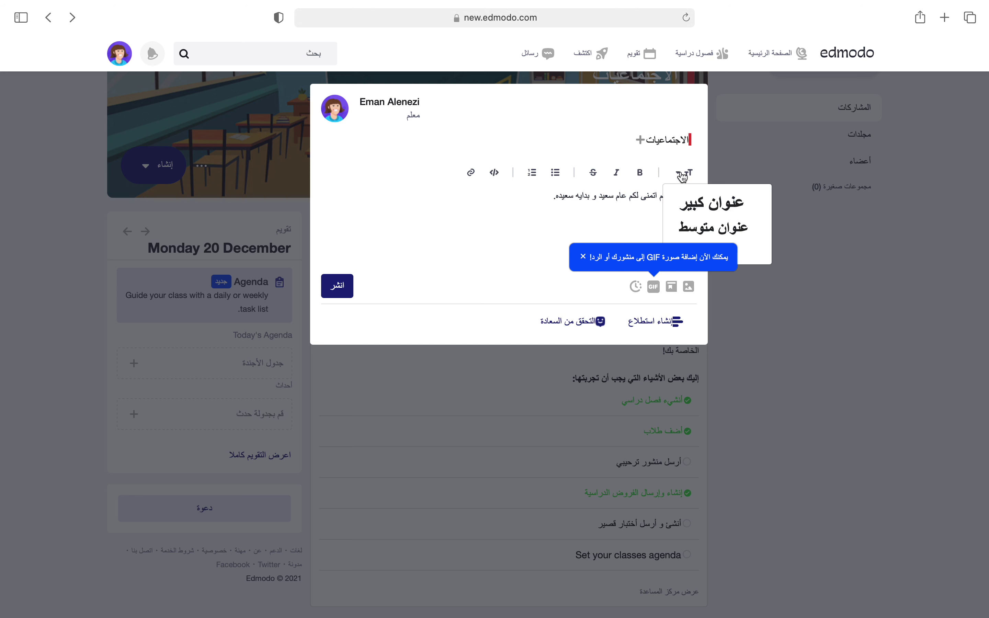
left_click(690, 196)
left_click(682, 173)
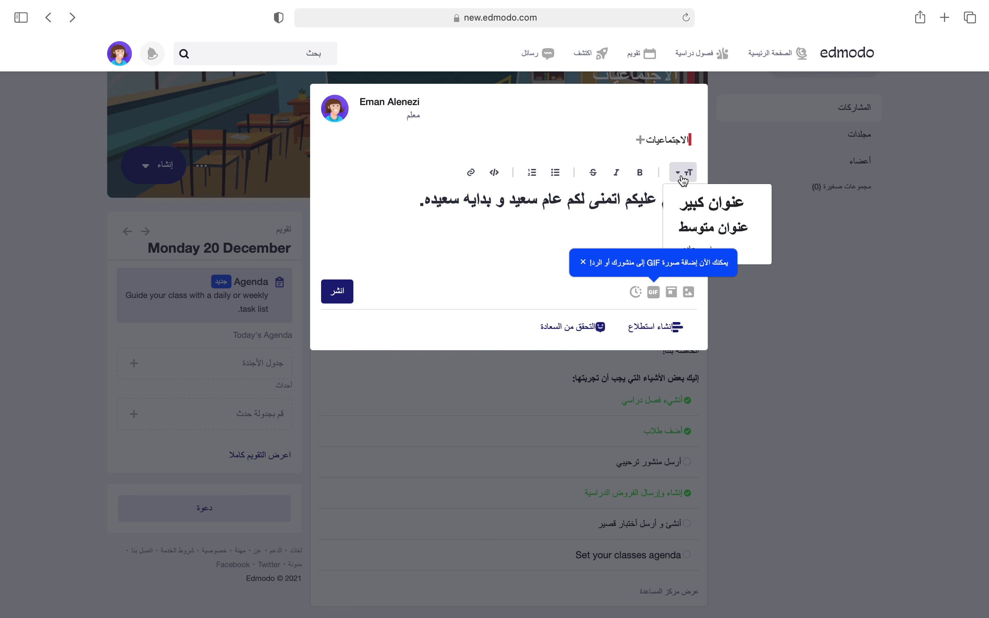
left_click(697, 228)
left_click(680, 172)
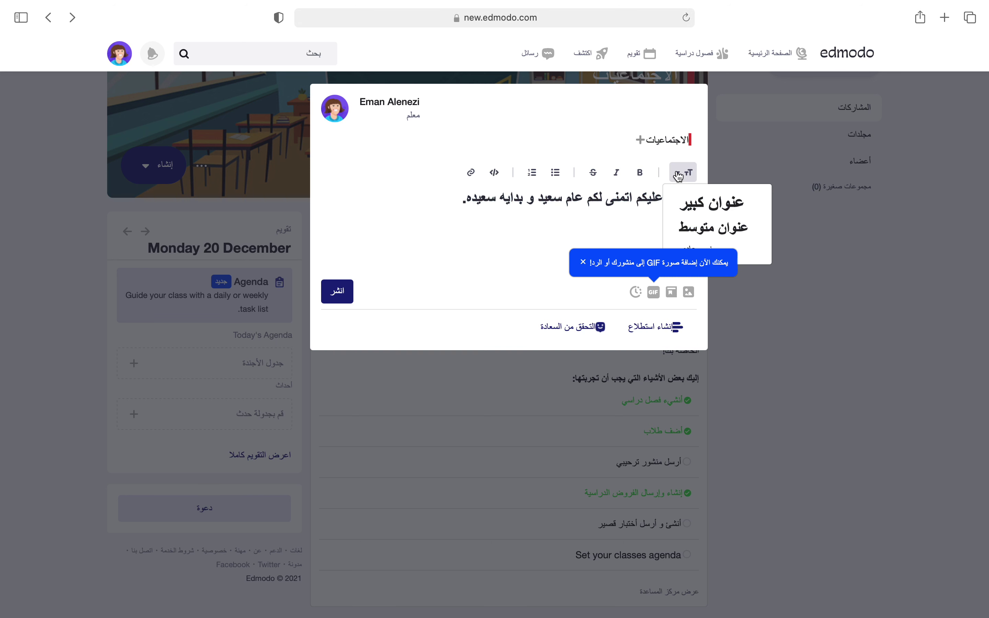
left_click_drag(716, 258, 736, 256)
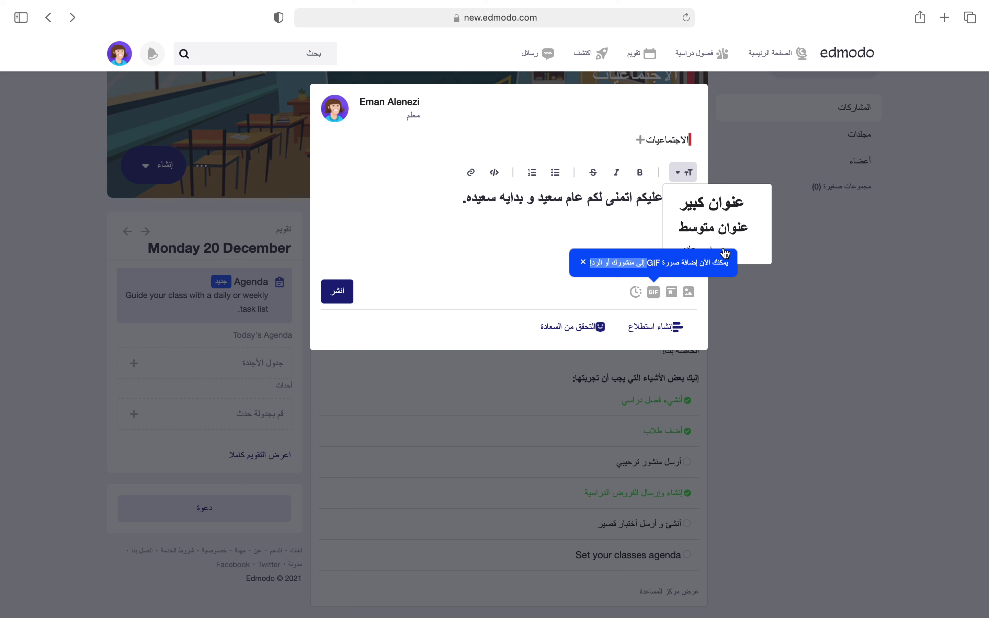
left_click(583, 262)
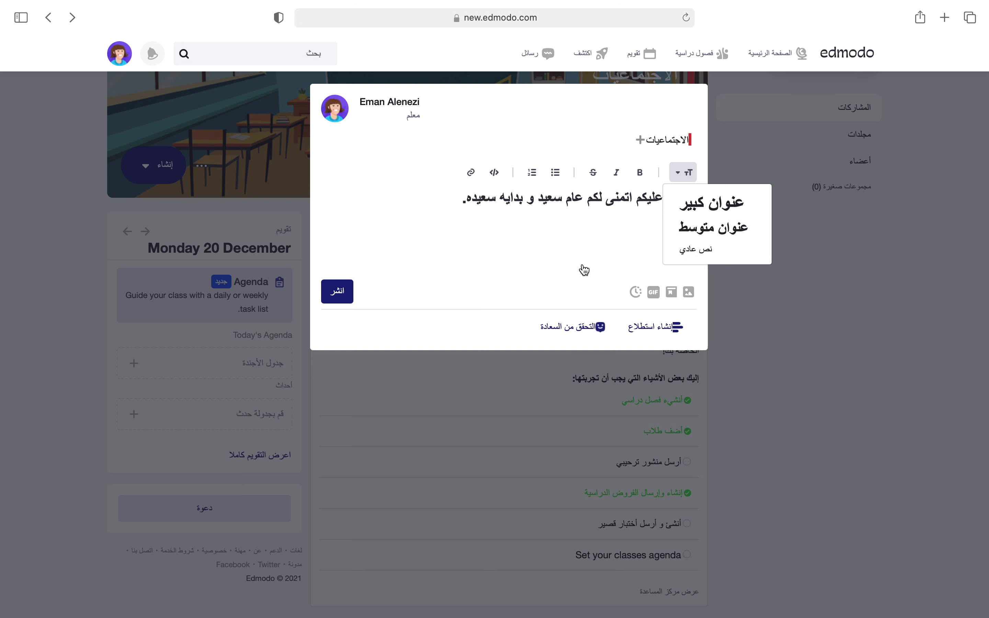
left_click(693, 256)
Step: Format the welcome message as a medium heading in bold
left_click(678, 173)
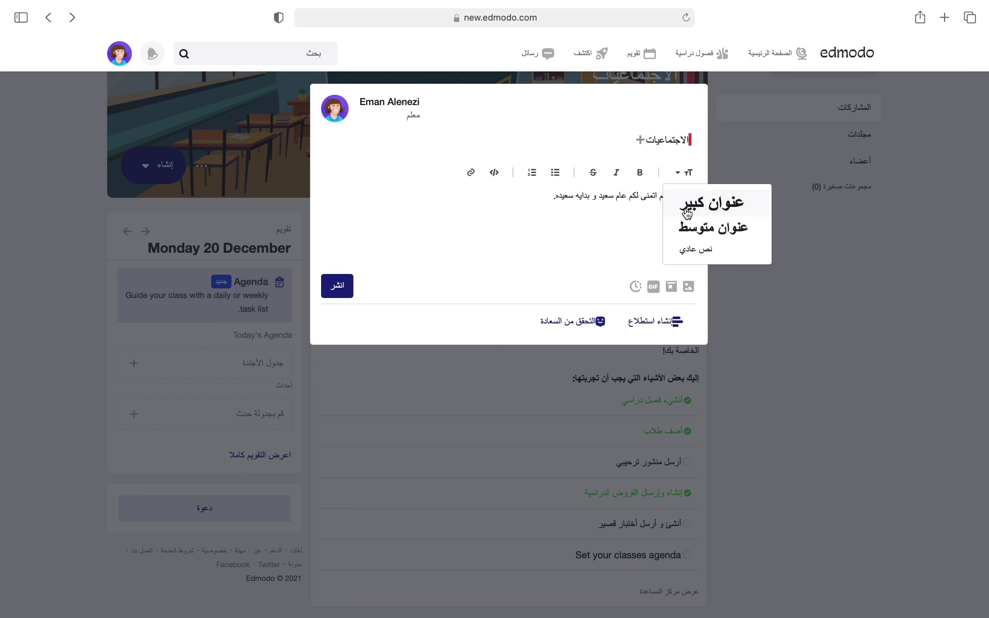
left_click(691, 226)
left_click(641, 172)
left_click(641, 173)
left_click(611, 217)
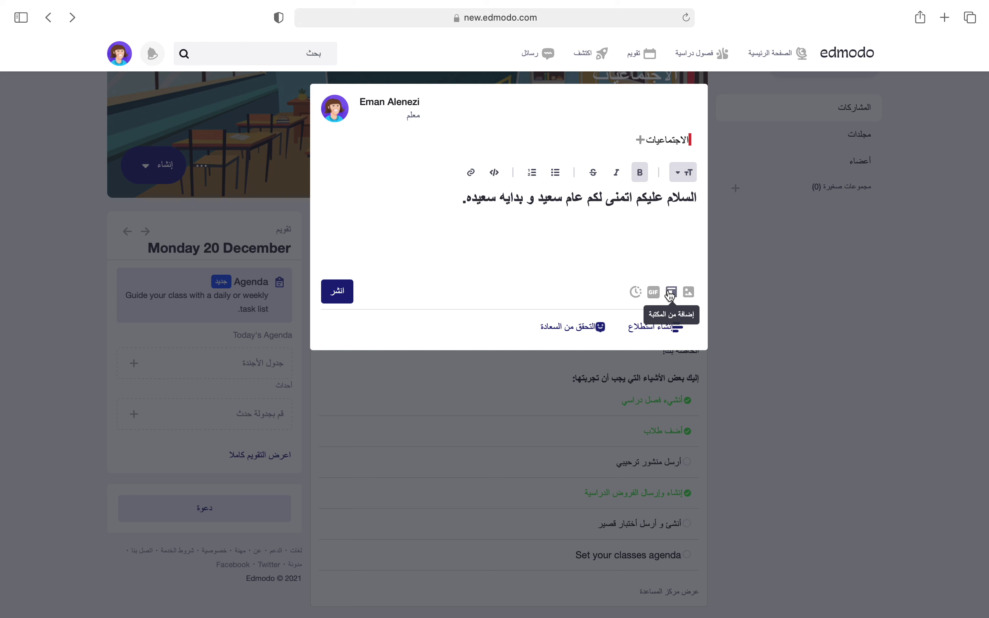
Step: Schedule the welcome post for 21 December 2021 at 1:00 PM and save the date and time
left_click(637, 293)
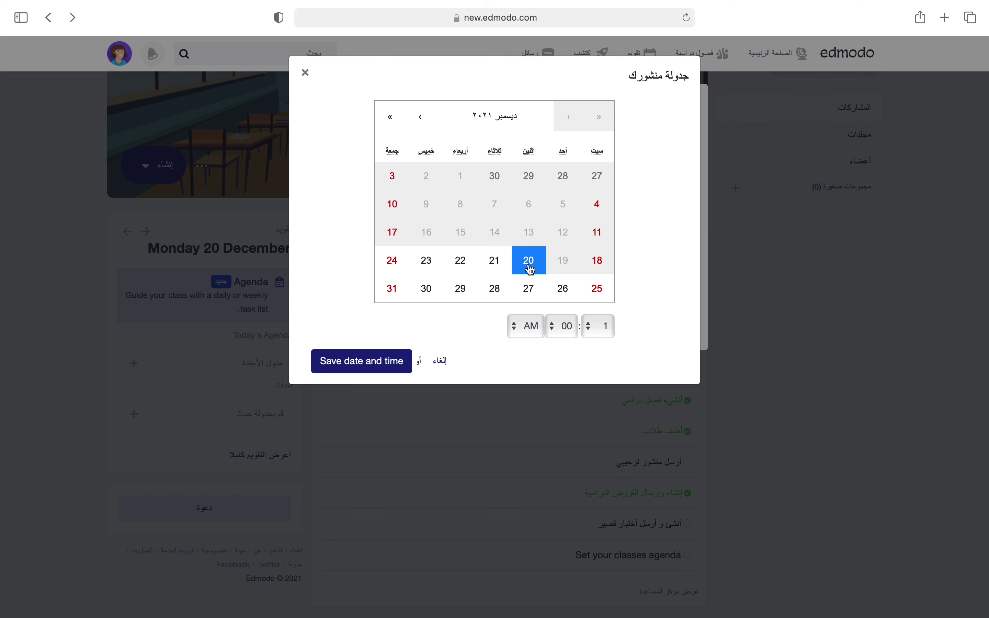
left_click(499, 266)
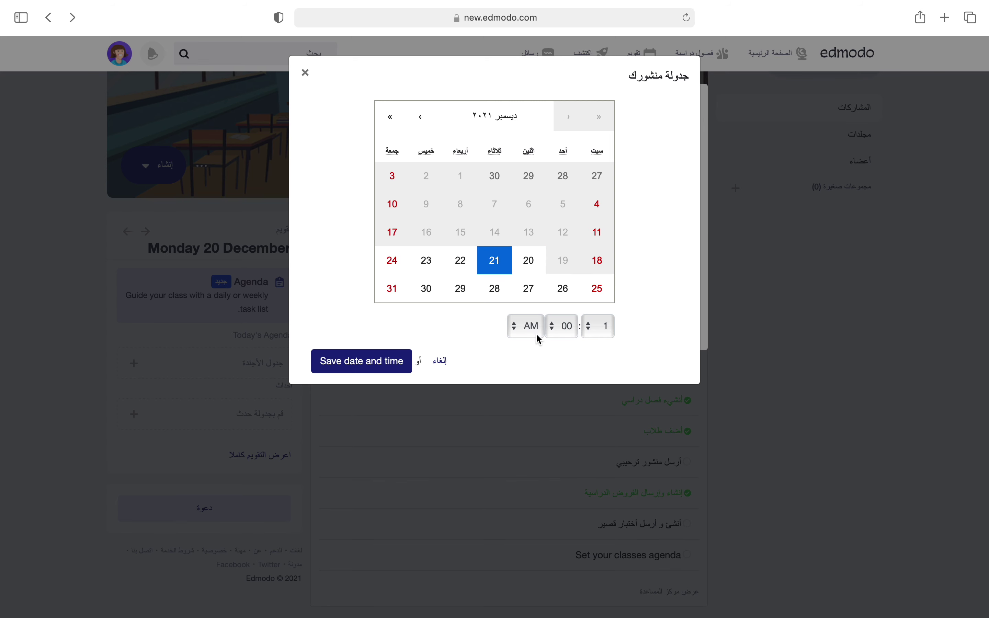
left_click(589, 332)
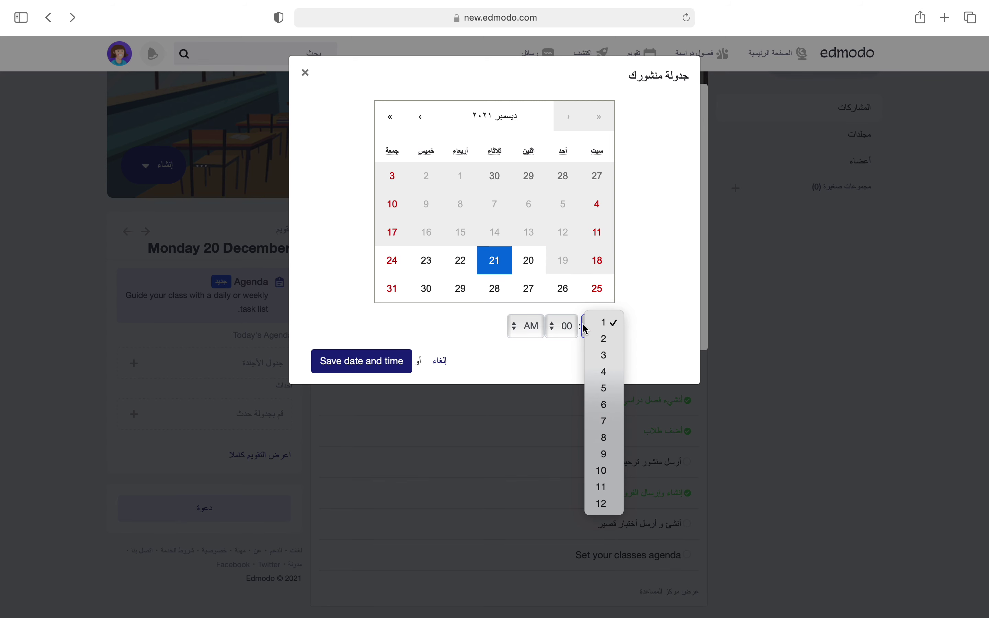
left_click(596, 324)
left_click(525, 331)
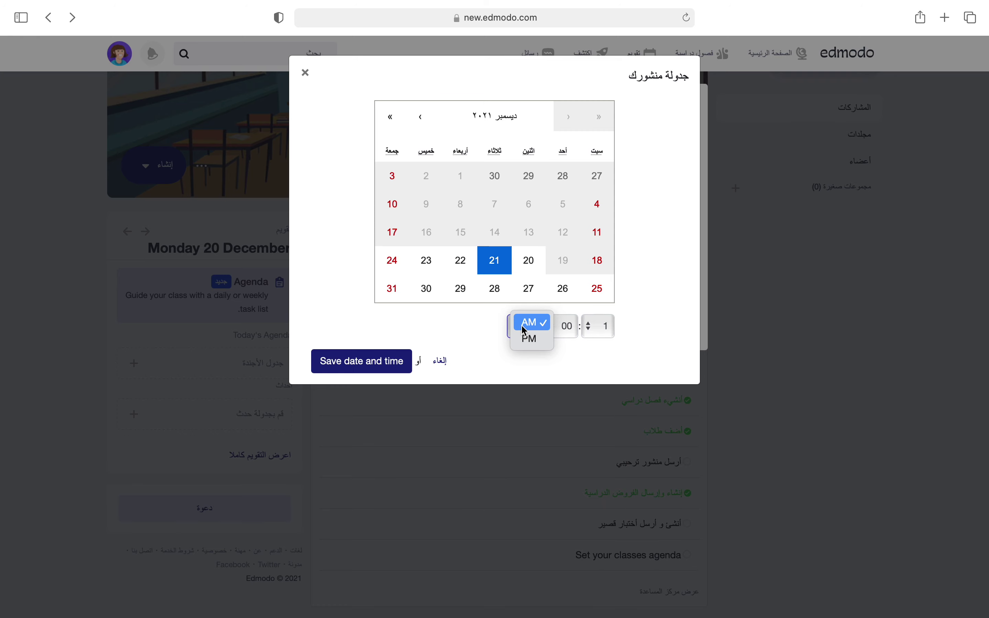
left_click(532, 341)
left_click(362, 361)
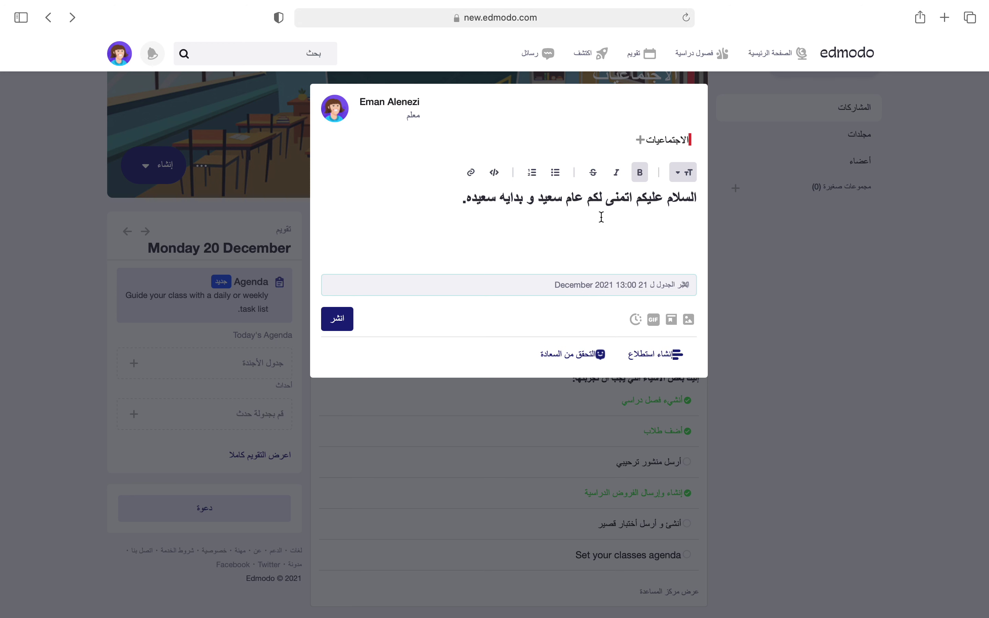
Step: Add a poll to the post, and replace it with the happiness check asking كيف تشعر اليوم؟
left_click(661, 361)
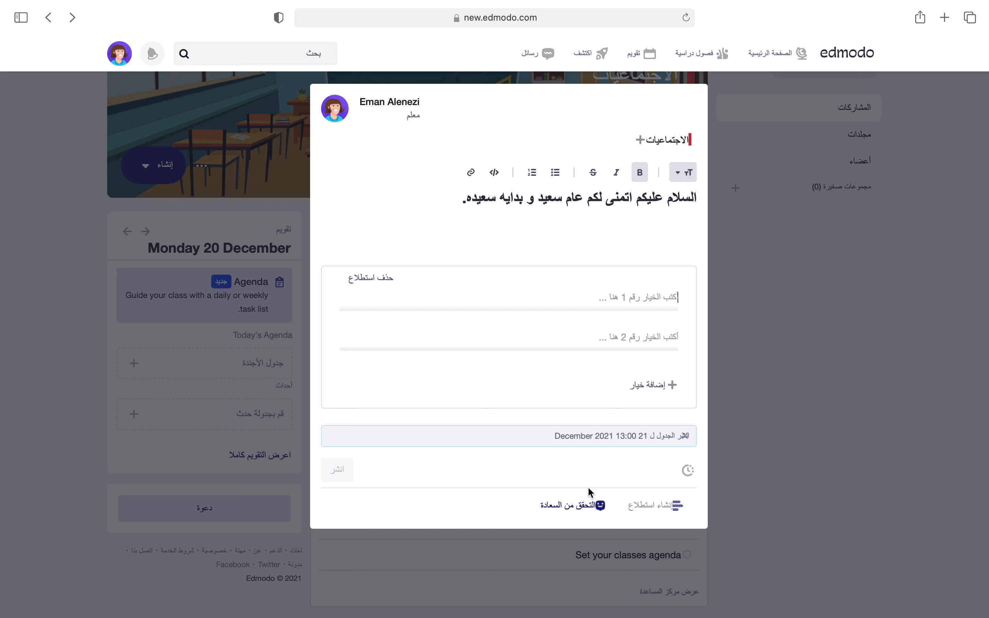
left_click(585, 506)
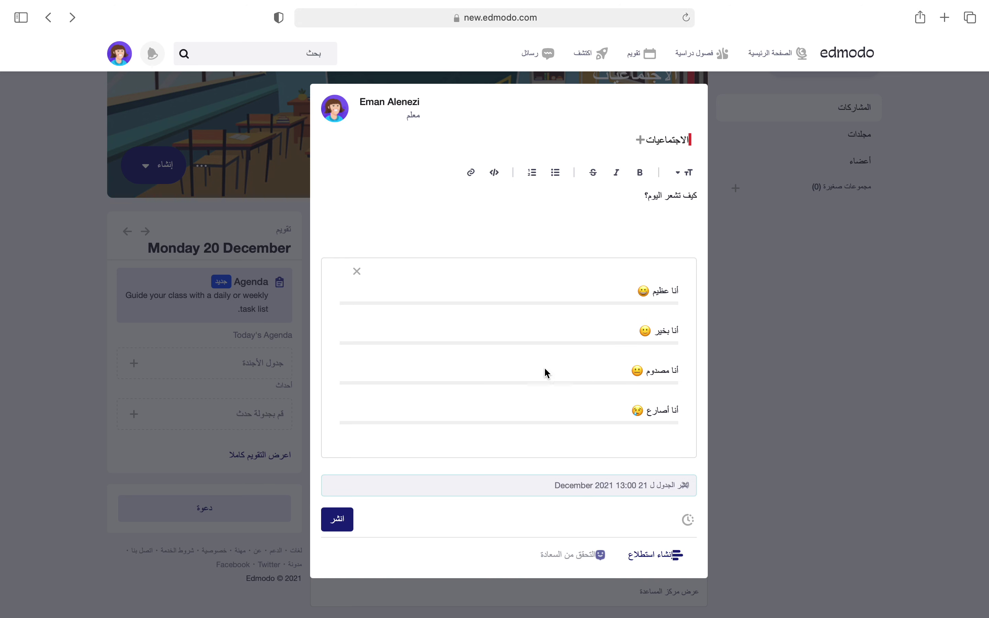
Step: Remove the happiness check from the class post
left_click(356, 273)
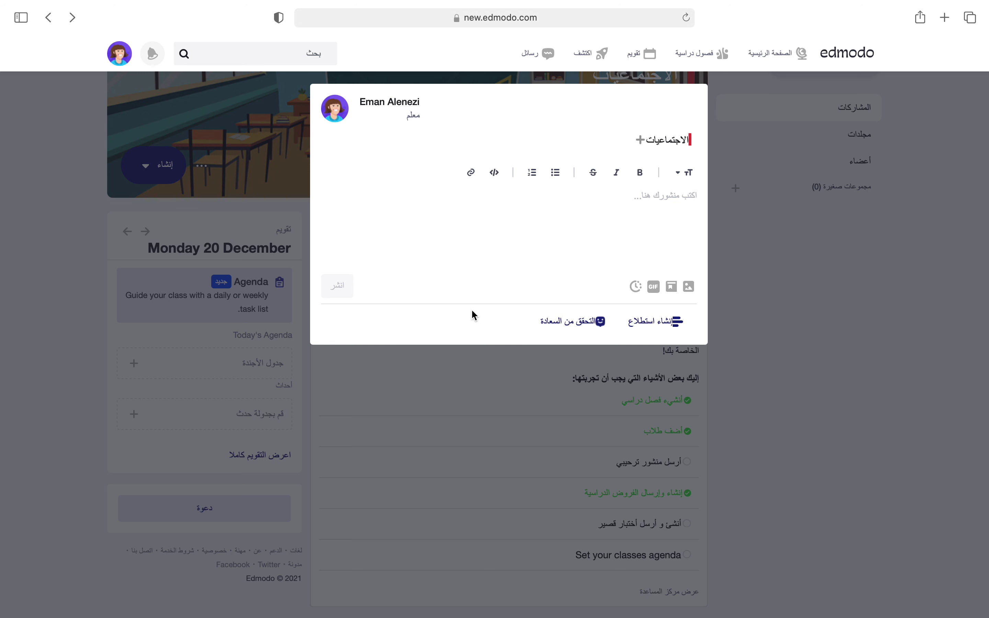
type("ا")
key("BackSpace")
key("ctrl+space")
type("td m")
key("super+a")
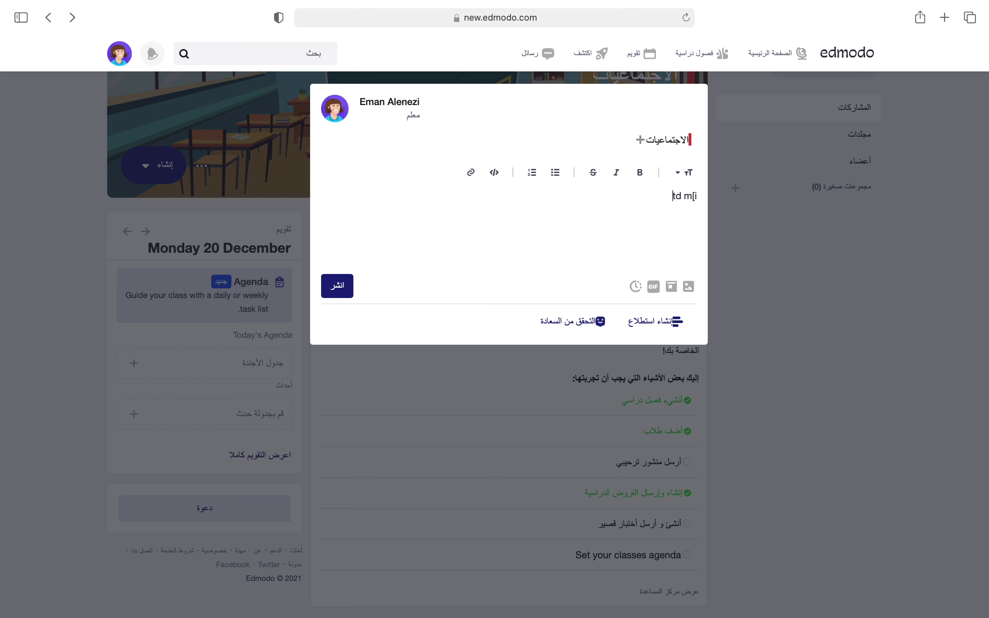
key("Left")
key("BackSpace")
key("BackSpace")
key("BackSpace")
key("BackSpace")
key("ctrl+space")
Step: Write the post question في وجهة نظركم ، من الأفضل التعليم عن بعد ام التعليم التقليدي " الحضوري " ؟
type("في وجهة نظركم ، من الأفضل التعليم ع")
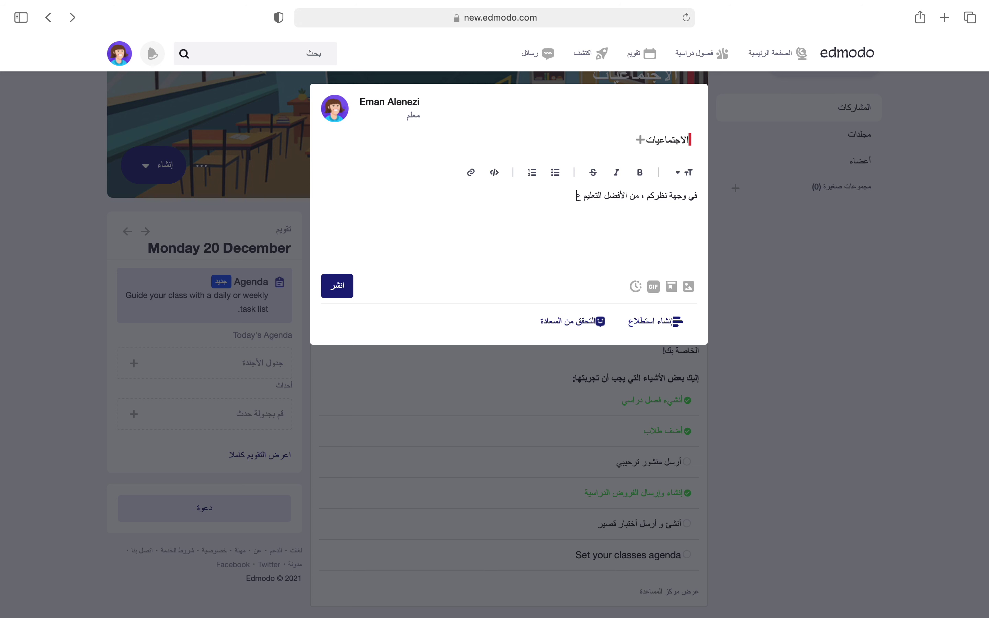
type("ن بعد ام التعليم التقليدي \" الحضوري \" ؟")
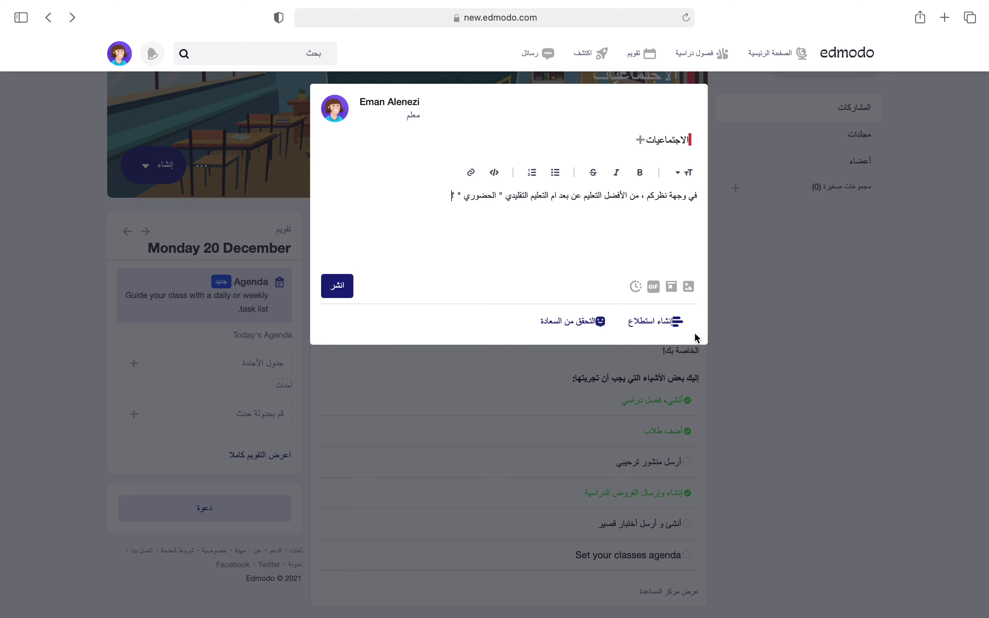
Step: Add a poll with the options التعليم عن بعد and التعليم التقليدي, and publish the post to the class
left_click(670, 323)
type("التعليم  ")
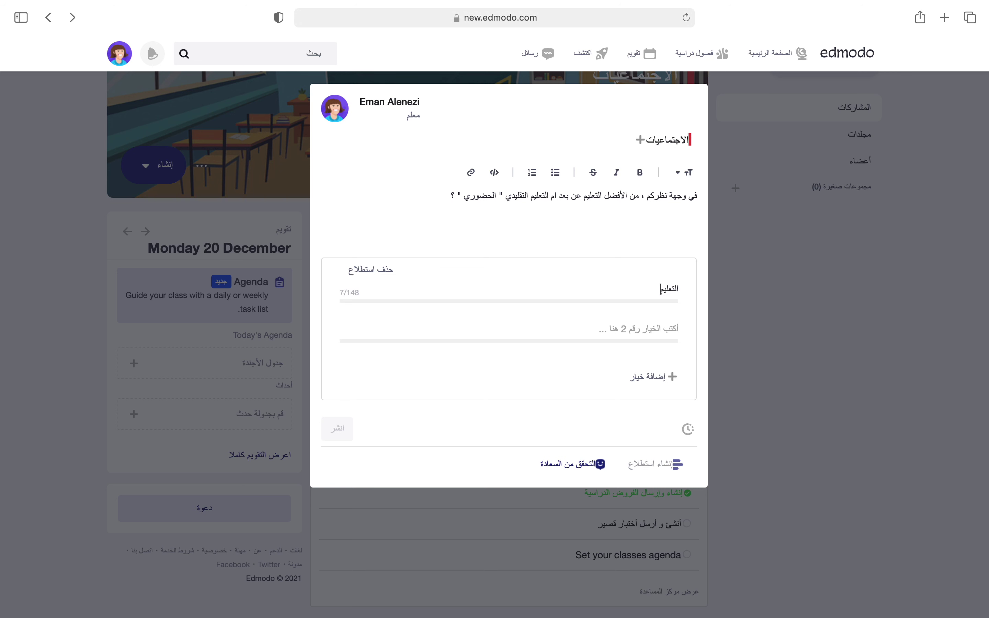
type("ل")
key("BackSpace")
key("BackSpace")
type("عن بعد")
left_click(661, 331)
type("التعليم ")
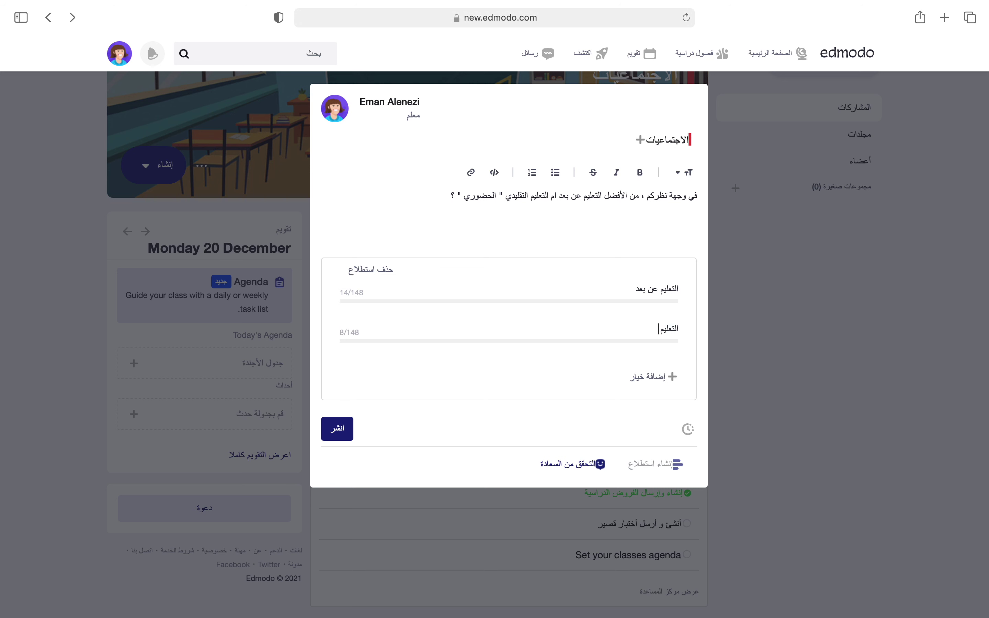
type("التقليدي")
left_click(338, 438)
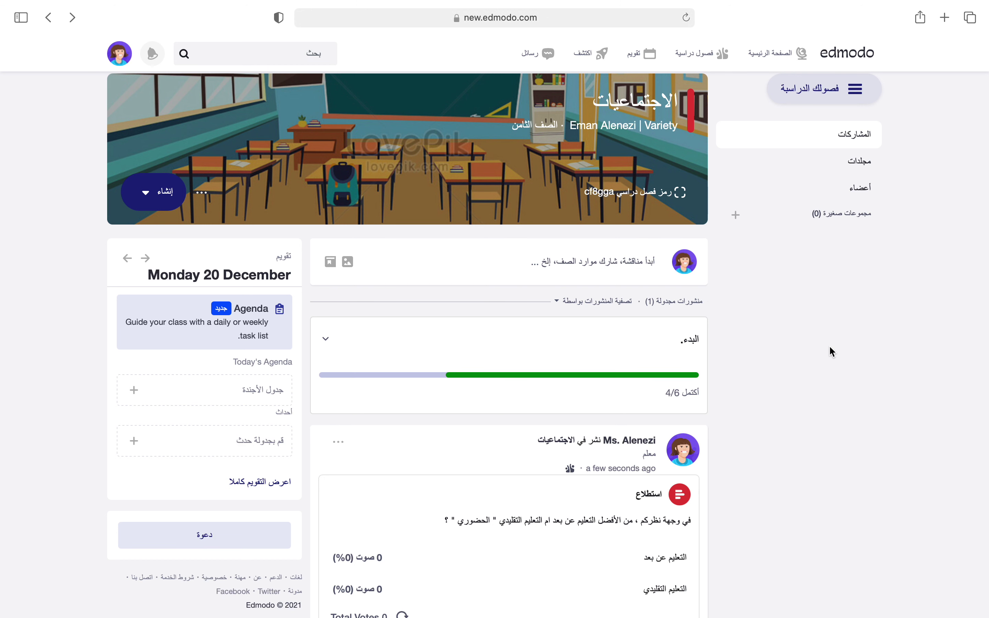
Step: Look over the published poll and start creating a new quiz for the الاجتماعيات class
scroll(829, 345, "down", 5)
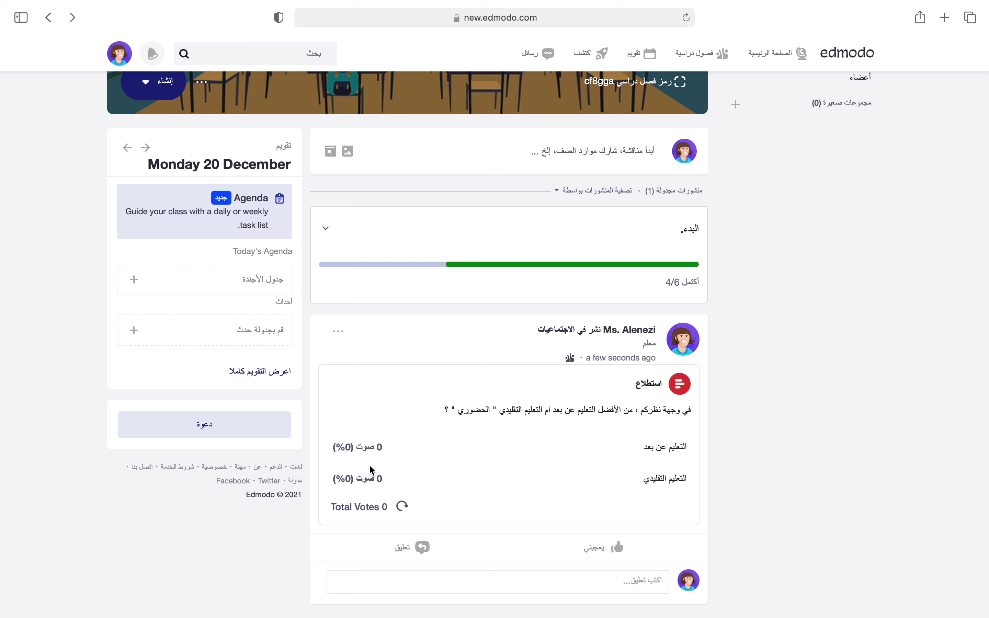
scroll(779, 256, "up", 3)
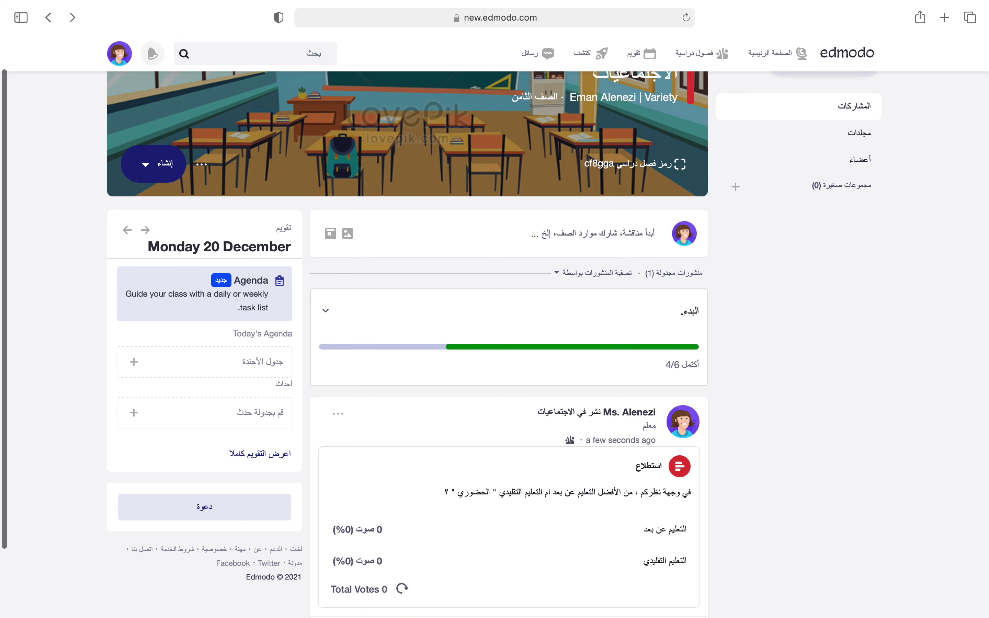
scroll(618, 539, "up", 2)
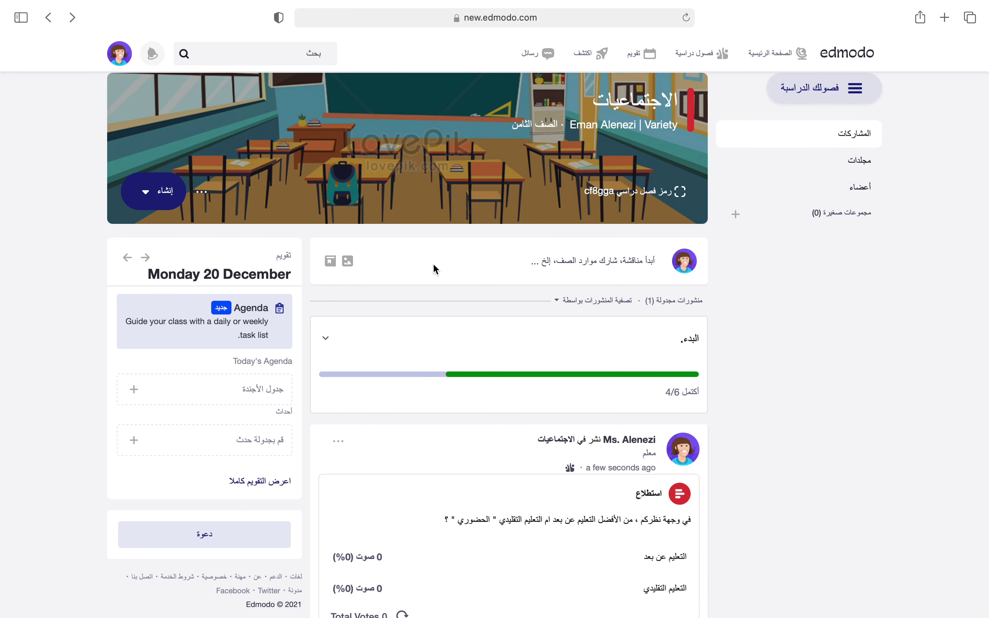
left_click(174, 200)
mouse_move(207, 301)
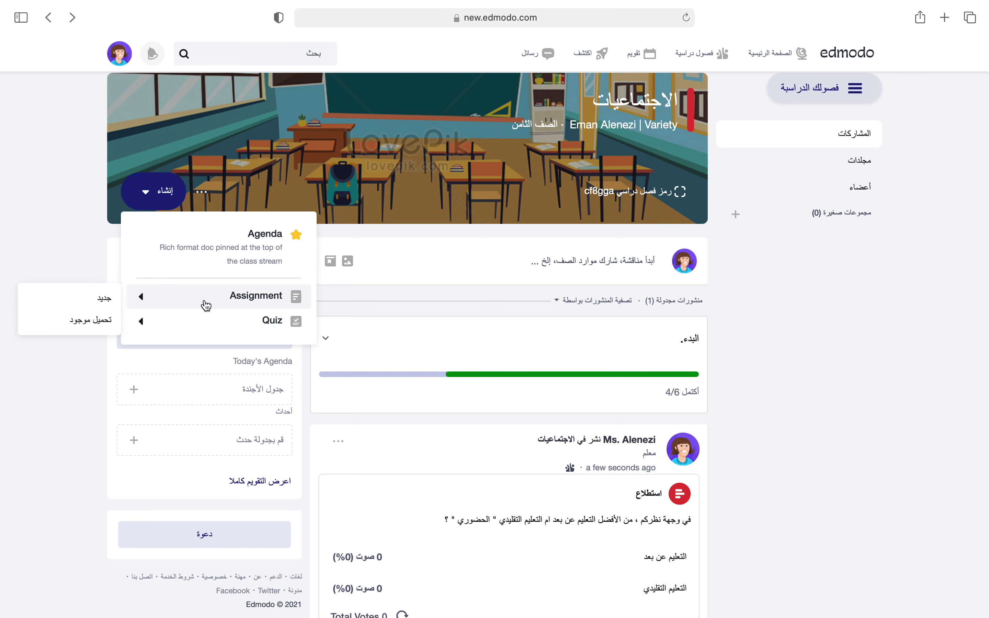
mouse_move(198, 322)
left_click(108, 326)
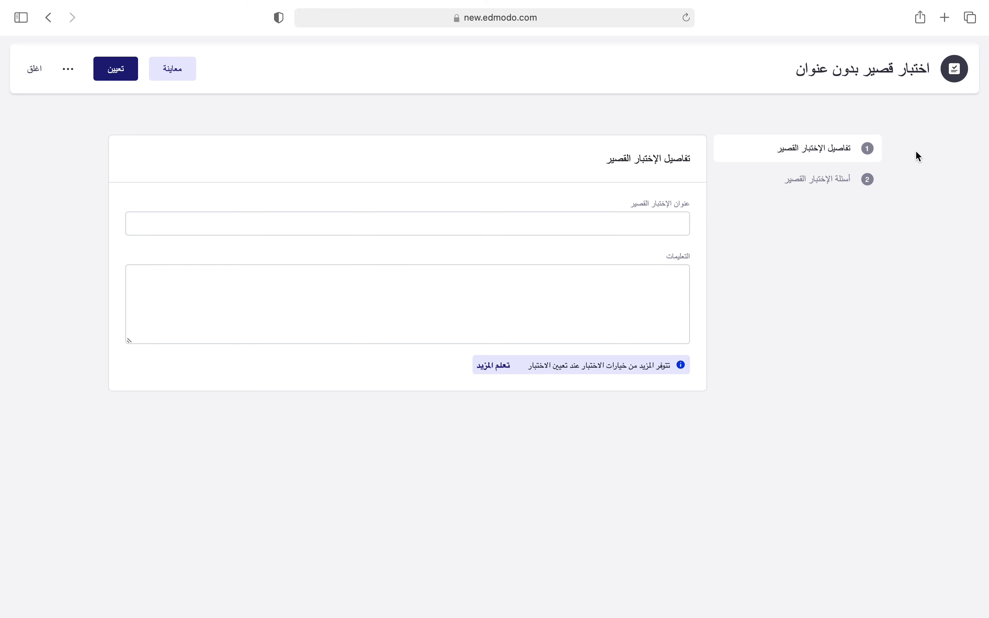
Step: Title the quiz الاختبار الأول
left_click(660, 222)
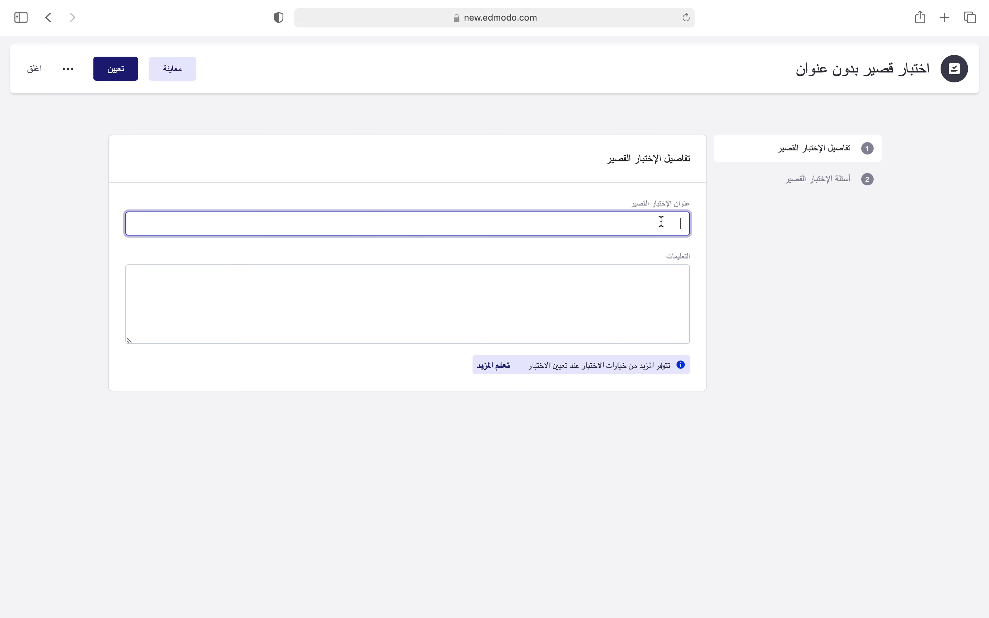
type("الا")
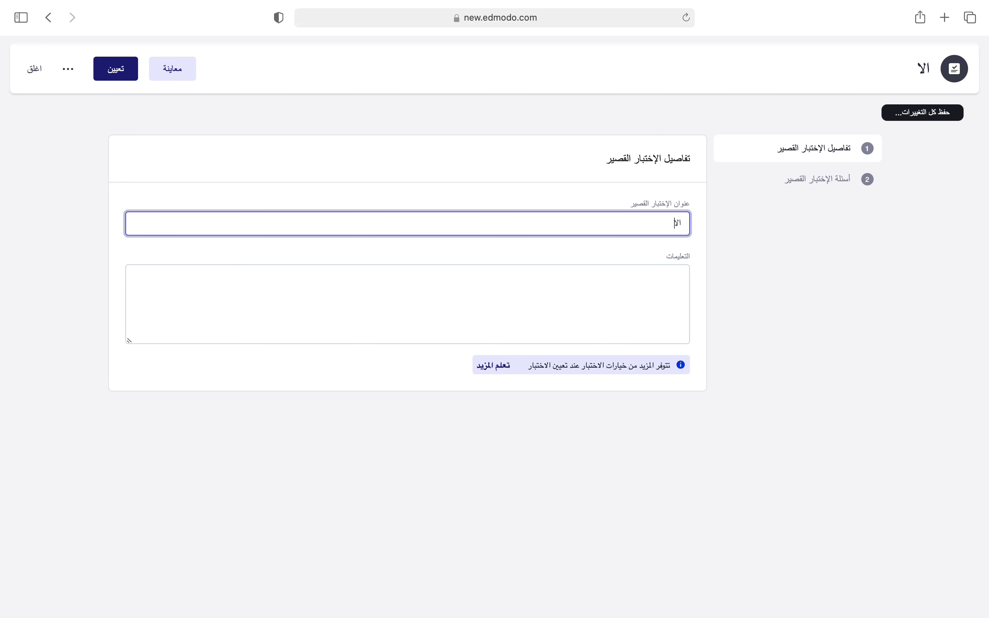
type("ختبار الأول")
Step: Begin writing the quiz instructions with طر
left_click(650, 301)
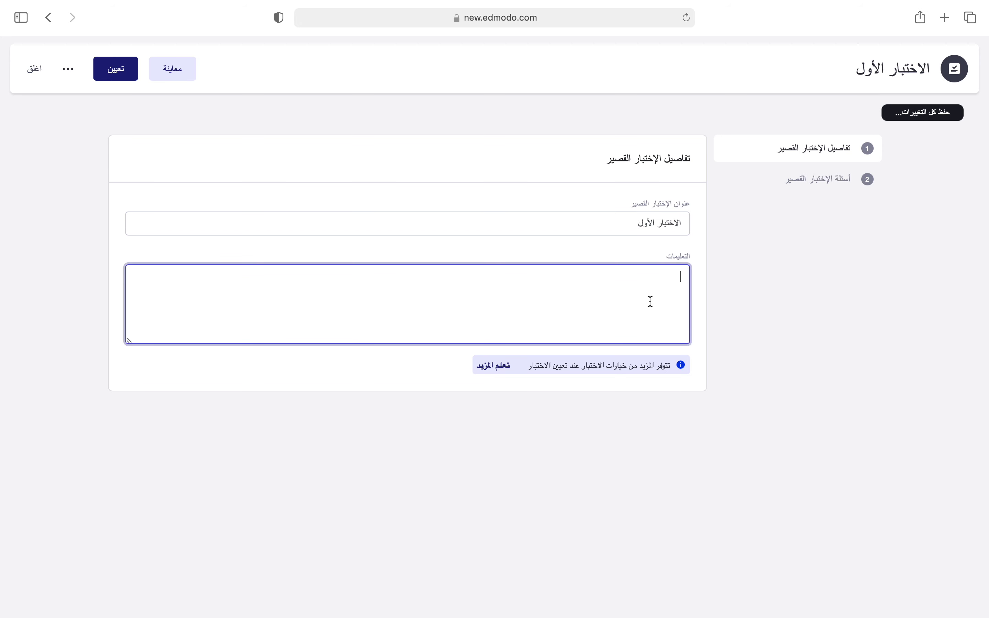
type("ال")
key("BackSpace")
key("BackSpace")
type("طرا")
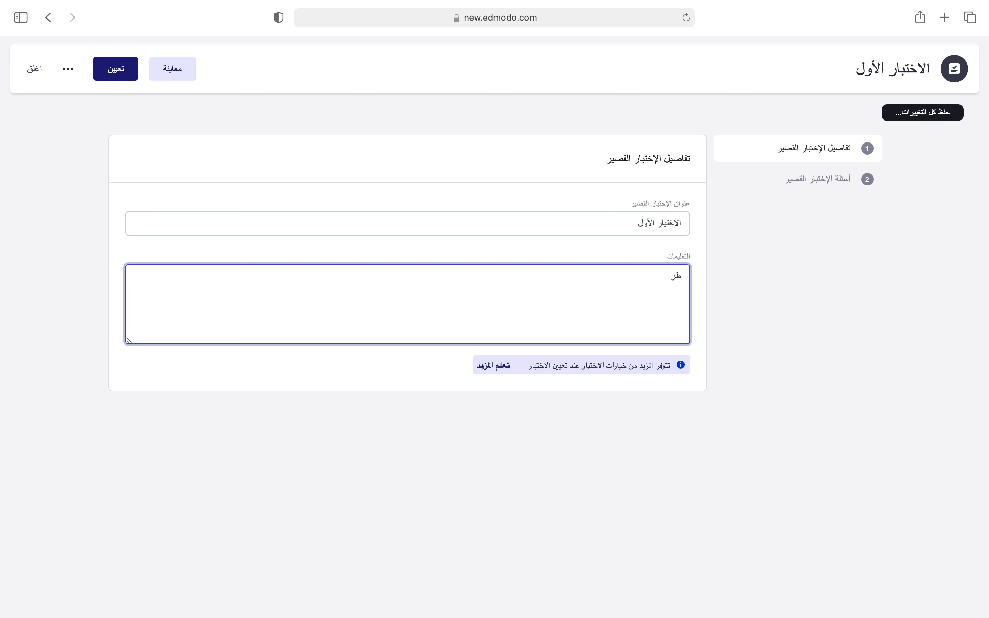